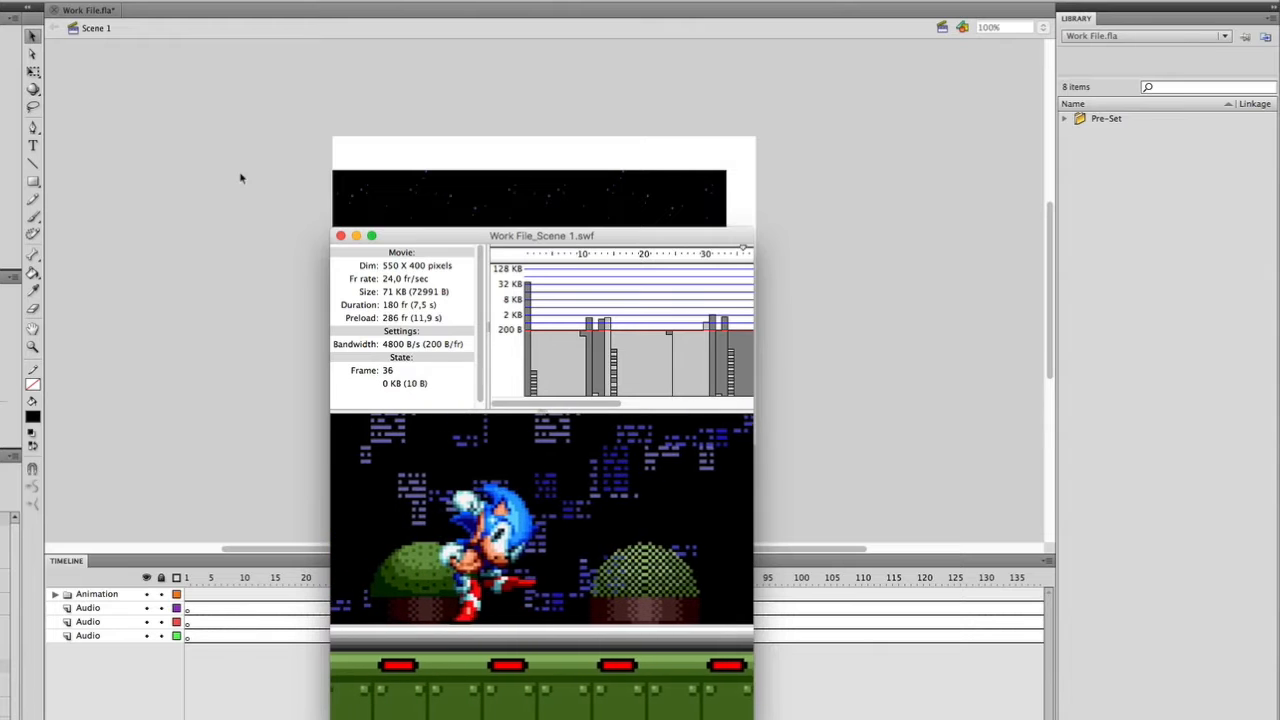
Switch to the Music folder in Finder and preview ActPassed.wav, Panel.wav, Spin.wav and StarLightZone_Excerpt.wav.
{"action": "key", "text": "super+w"}
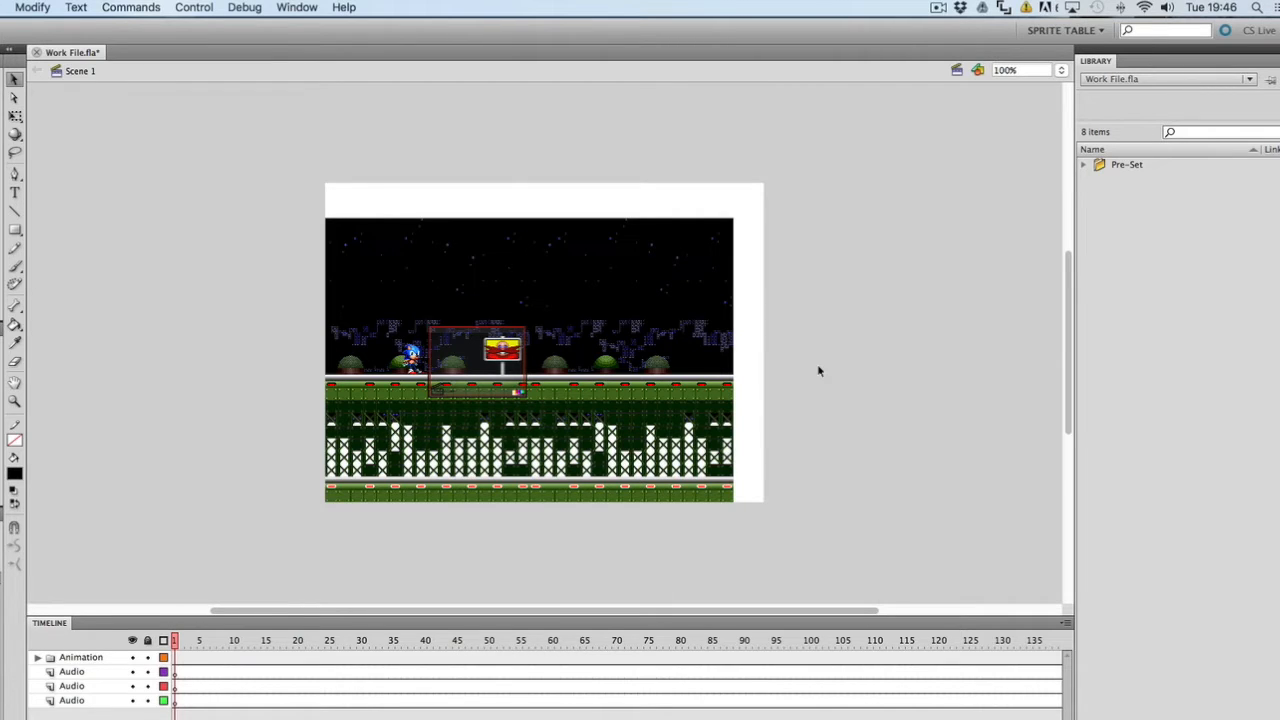
{"action": "key", "text": "ctrl+Up"}
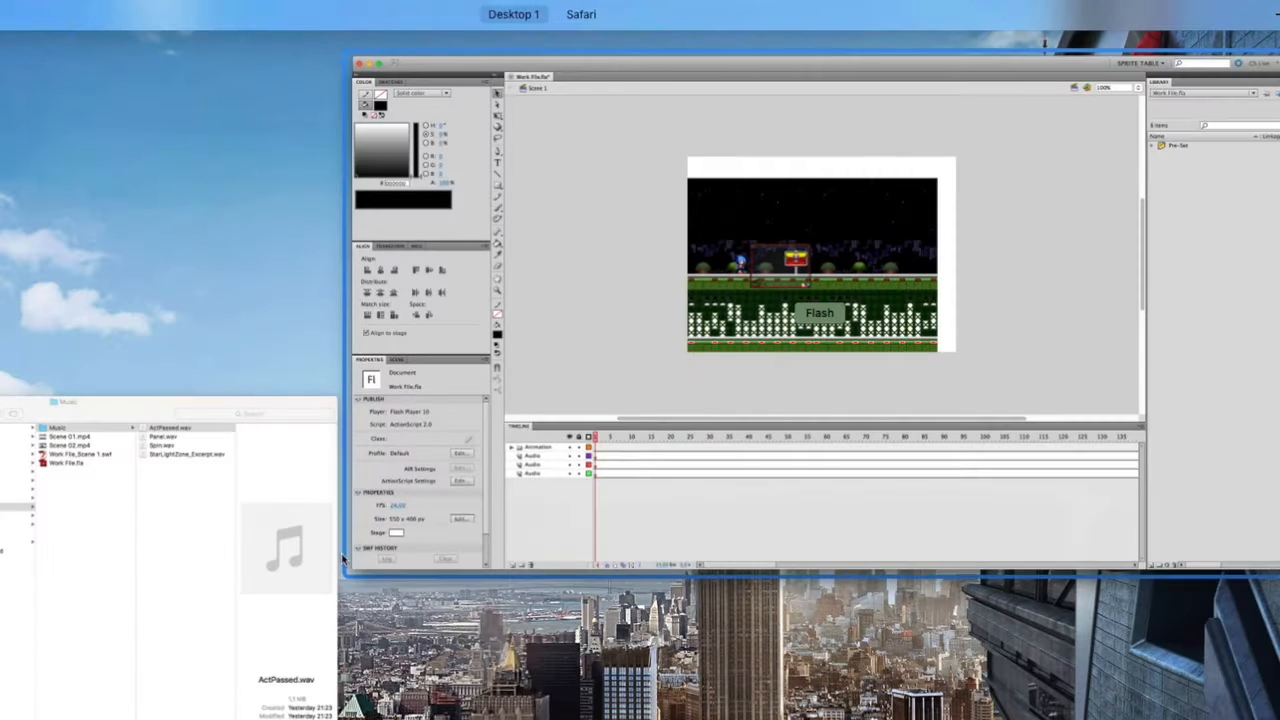
{"action": "left_click", "coordinate": [291, 560]}
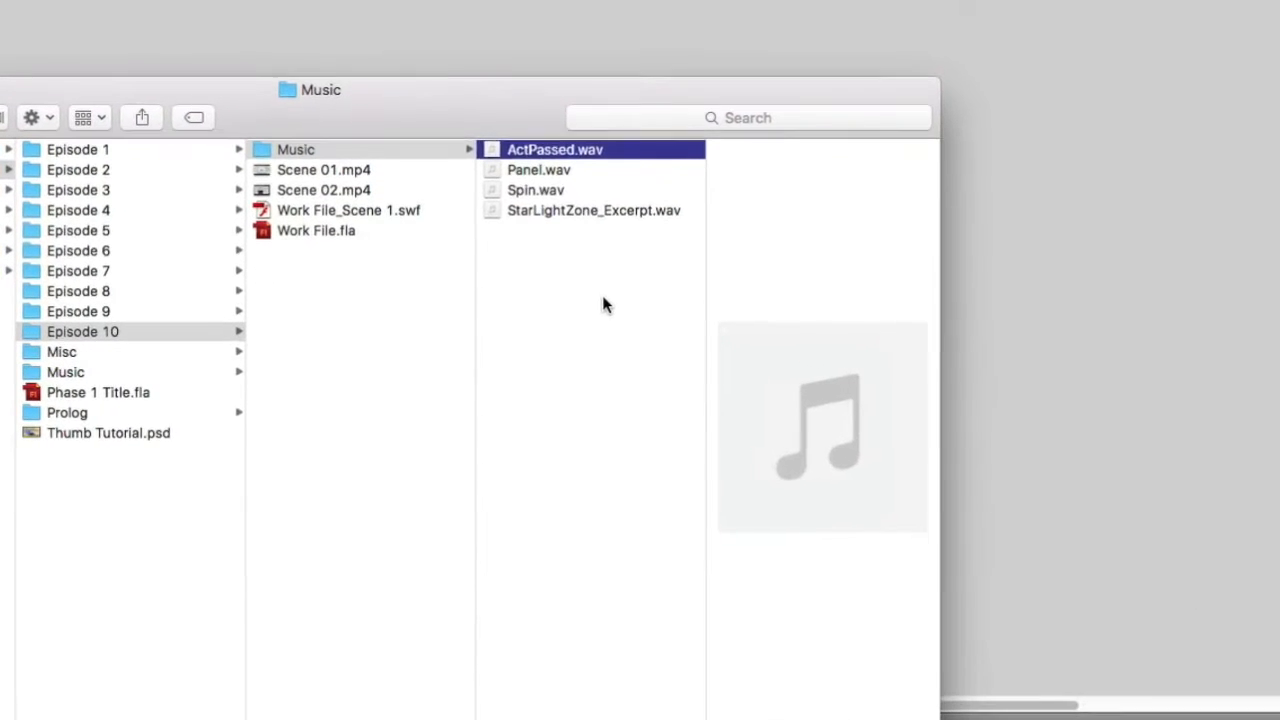
{"action": "key", "text": "space"}
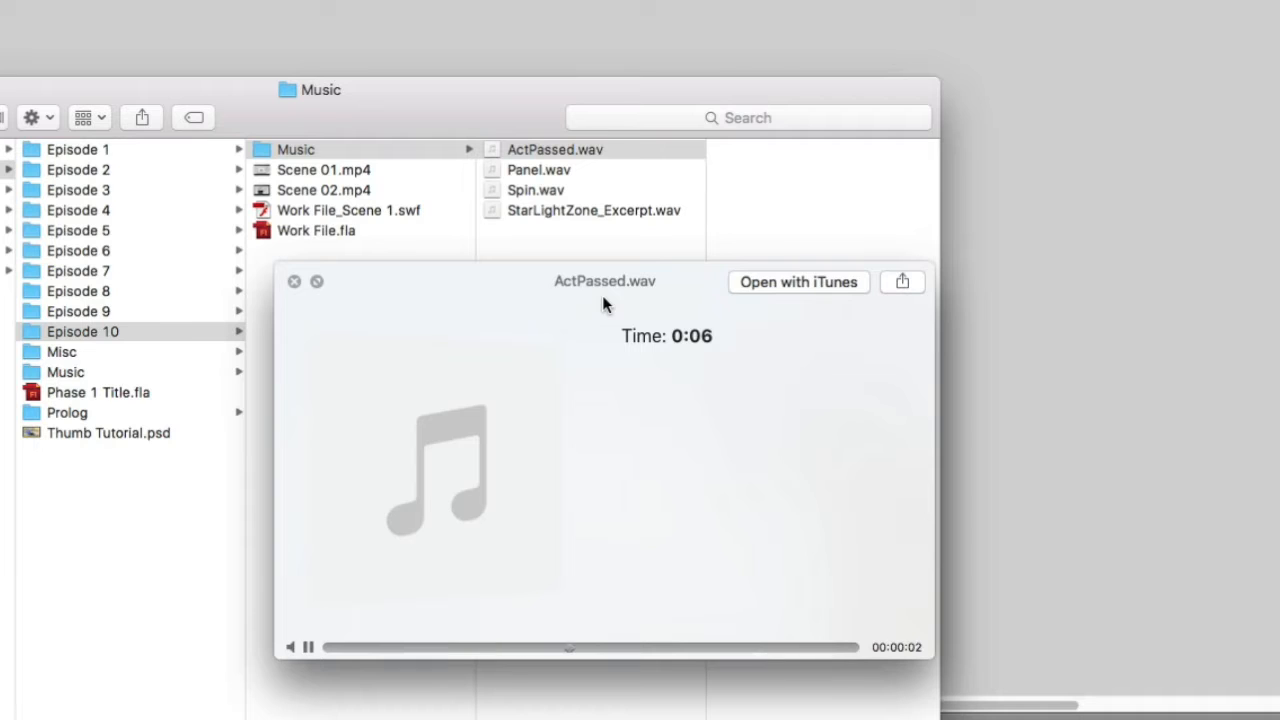
{"action": "key", "text": "Down"}
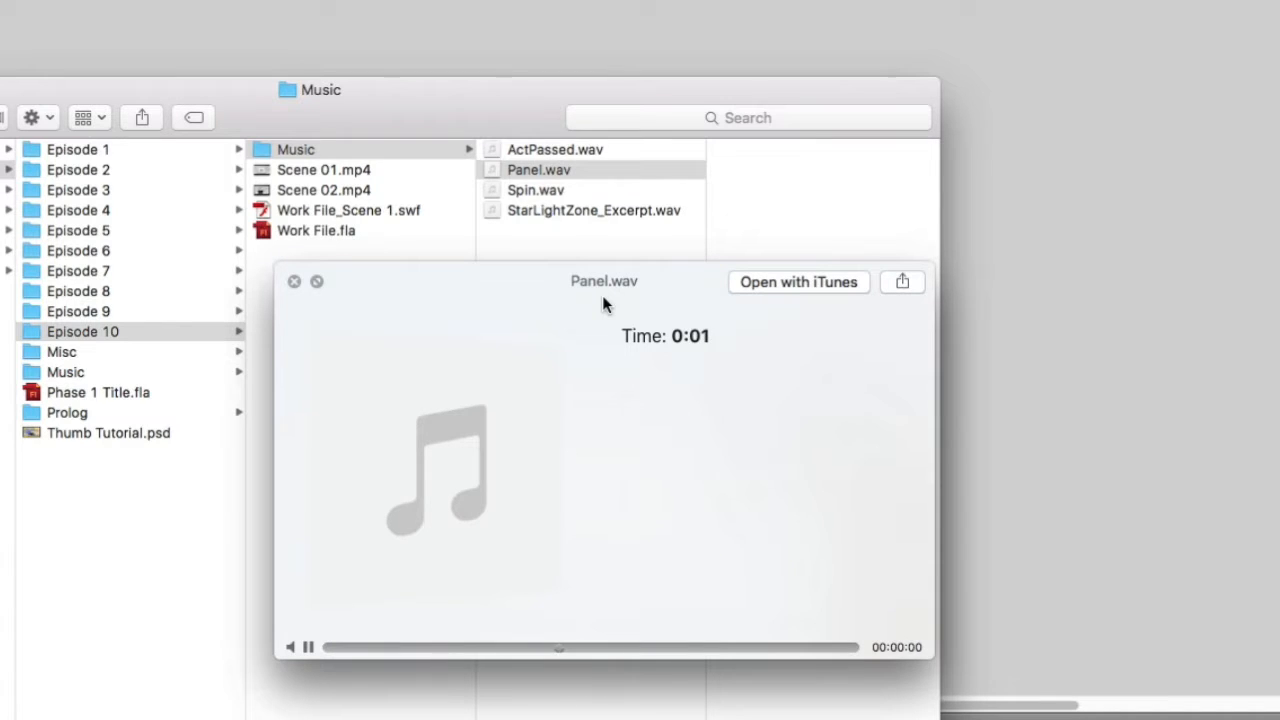
{"action": "key", "text": "Down"}
{"action": "key", "text": "Down"}
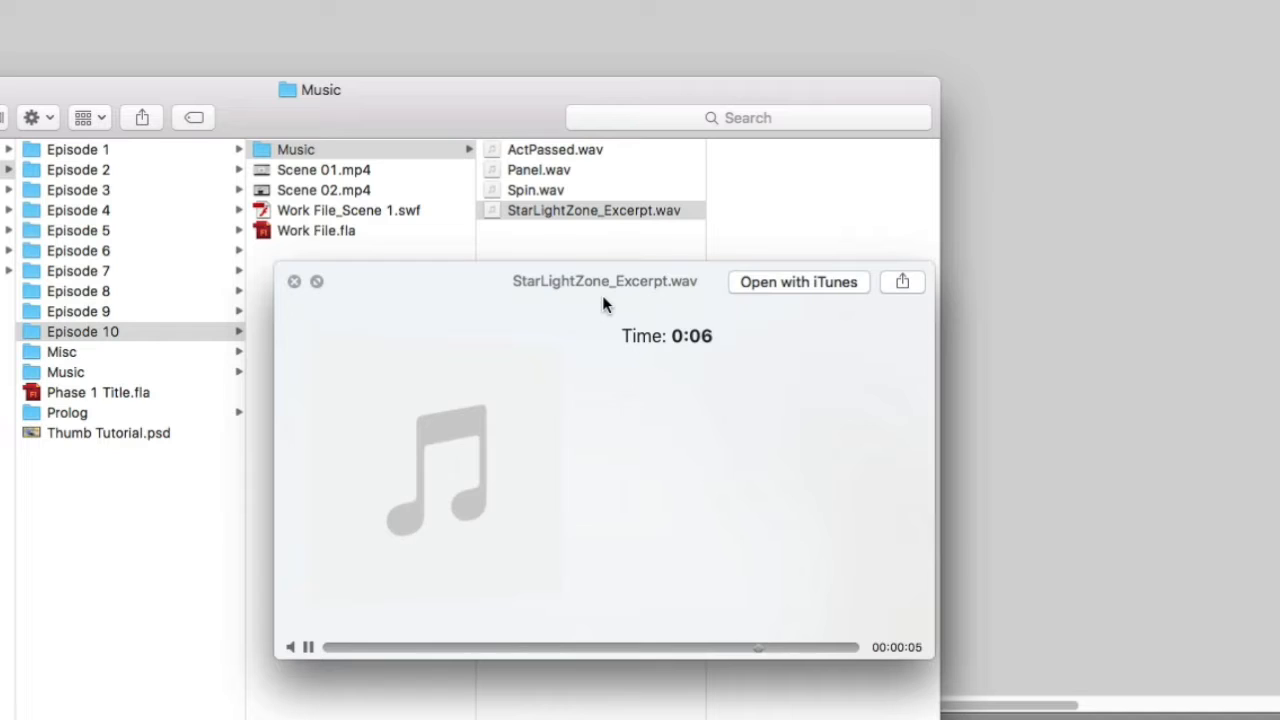
{"action": "key", "text": "space"}
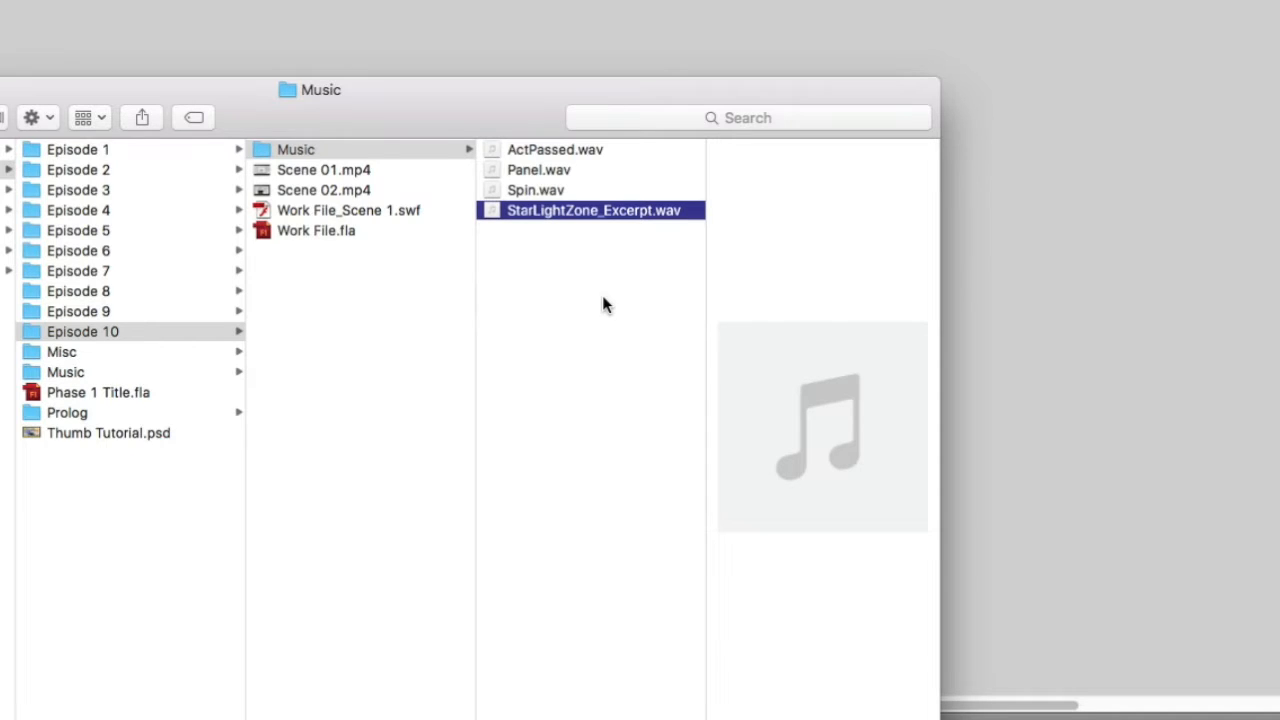
{"action": "left_click", "coordinate": [351, 38]}
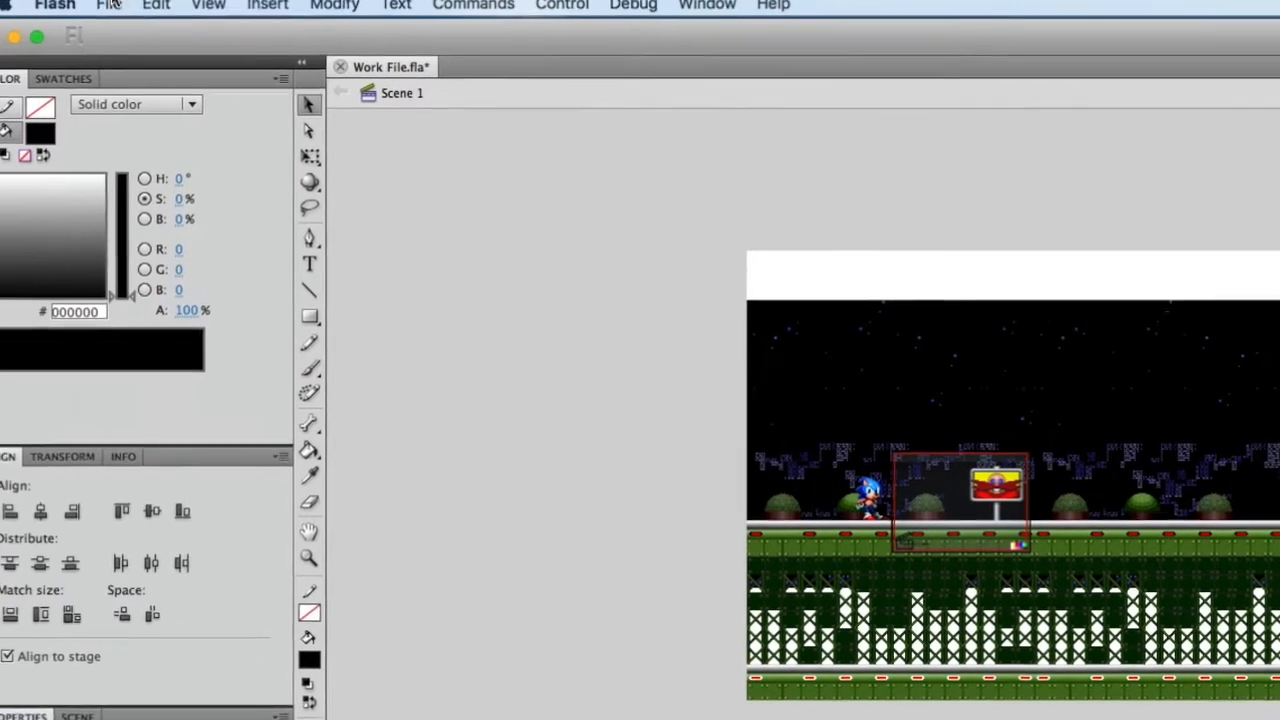
{"action": "left_click", "coordinate": [136, 11]}
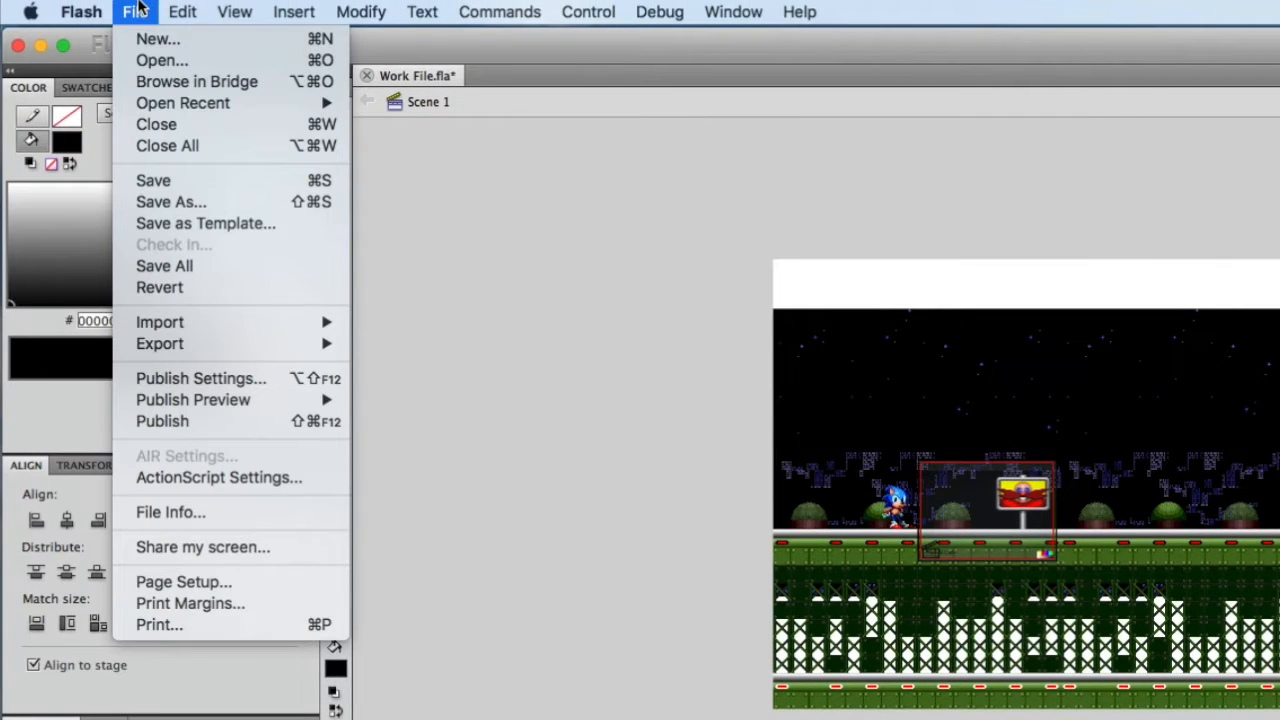
{"action": "mouse_move", "coordinate": [200, 322]}
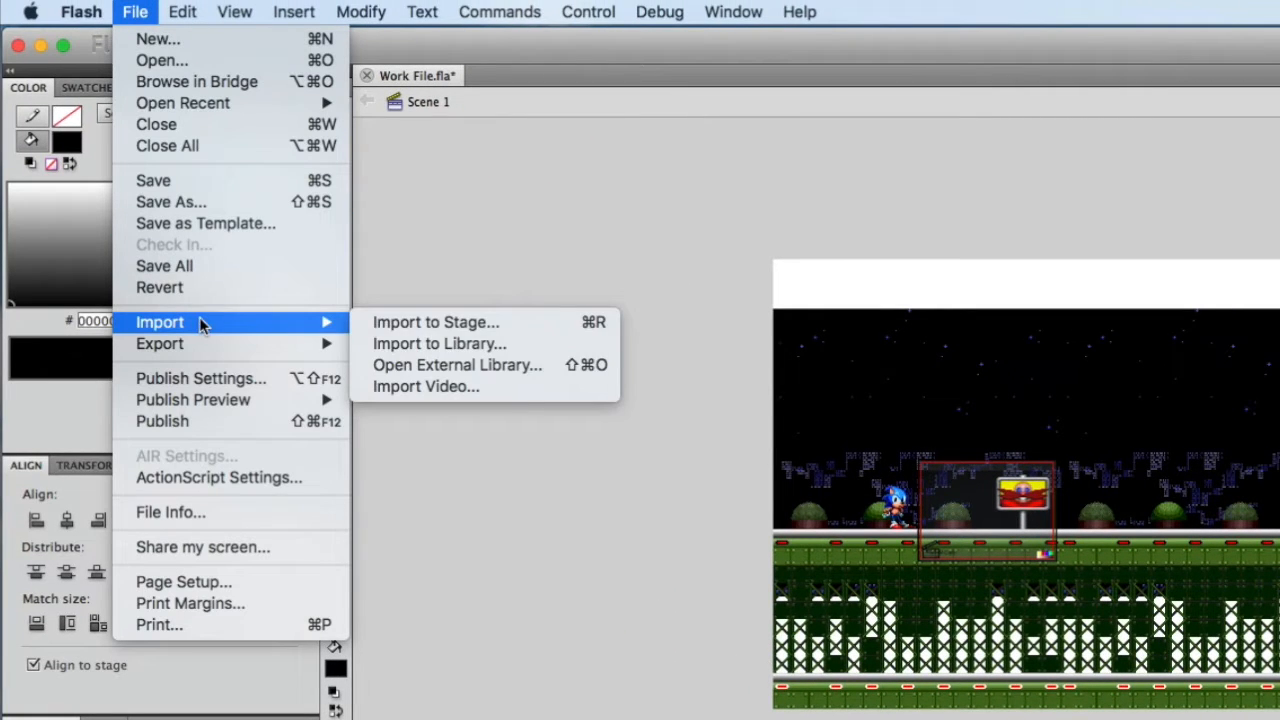
{"action": "left_click", "coordinate": [482, 342]}
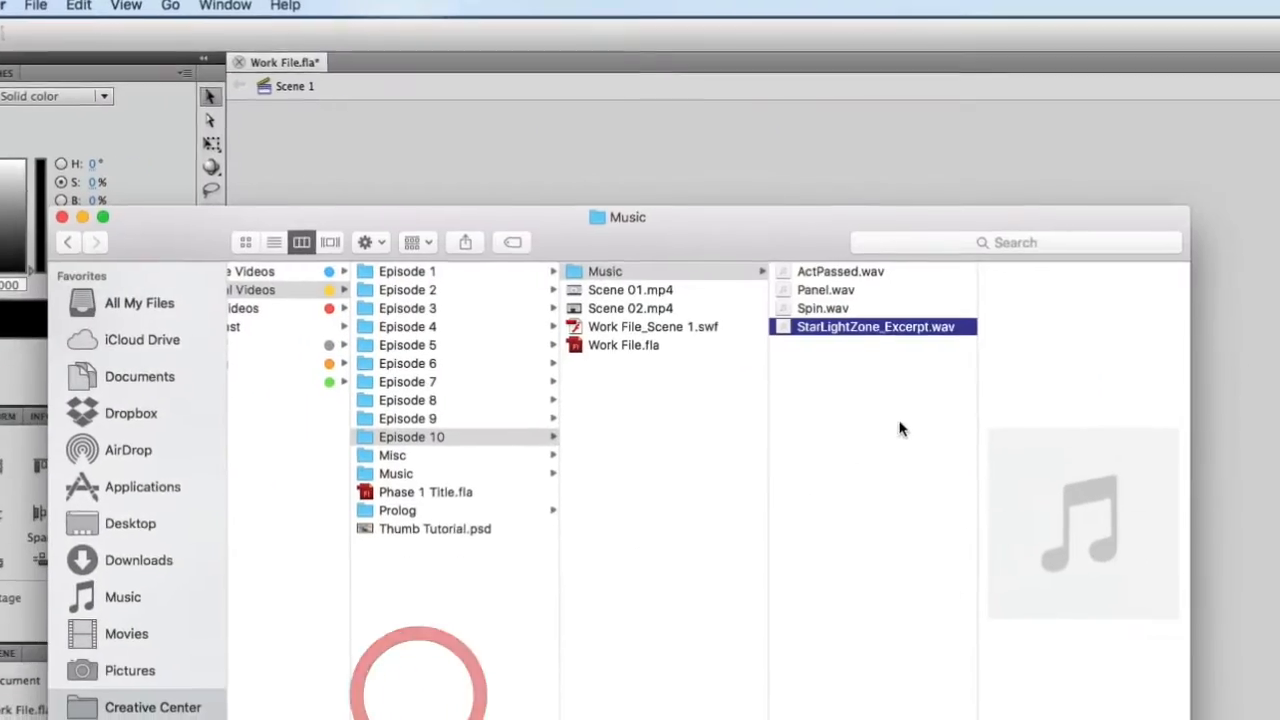
Import all four WAV files from Finder's Music folder into the Work File.fla library and select Spin.wav there.
{"action": "left_click", "coordinate": [820, 271], "text": "shift"}
{"action": "left_click_drag", "start_coordinate": [820, 271], "coordinate": [1279, 315]}
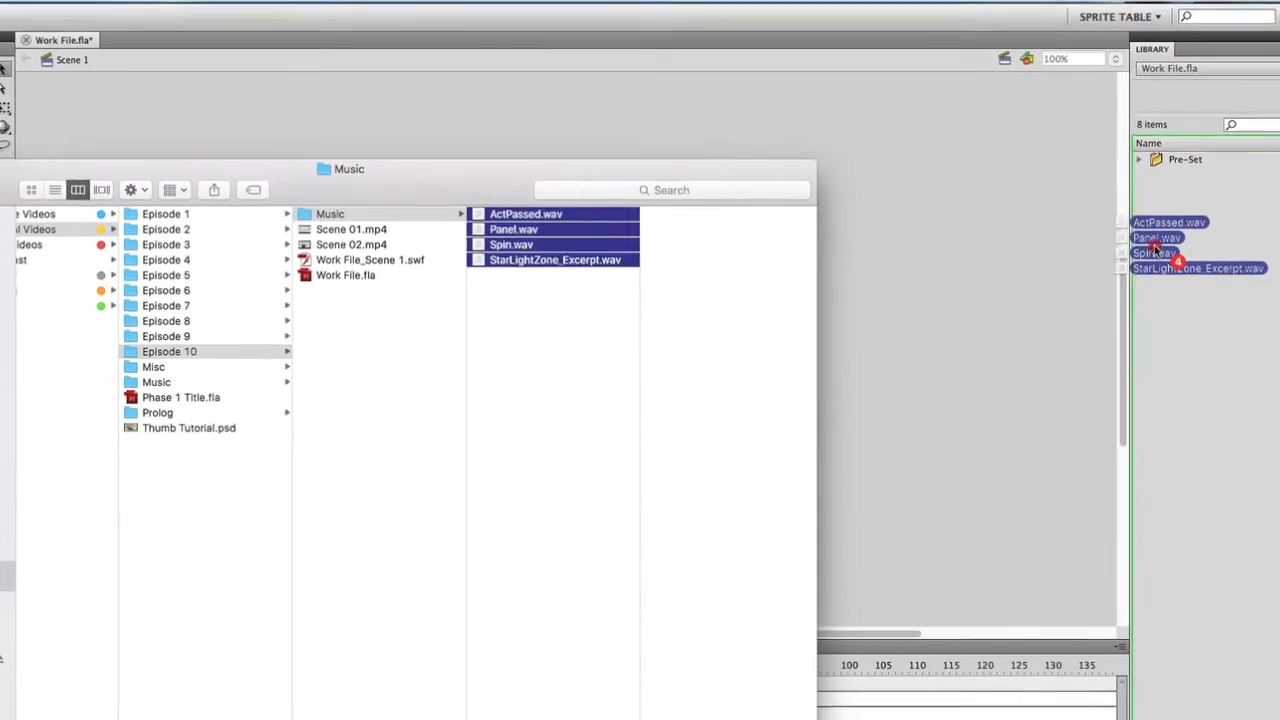
{"action": "left_click_drag", "start_coordinate": [1155, 249], "coordinate": [1160, 255]}
{"action": "left_click", "coordinate": [1278, 273]}
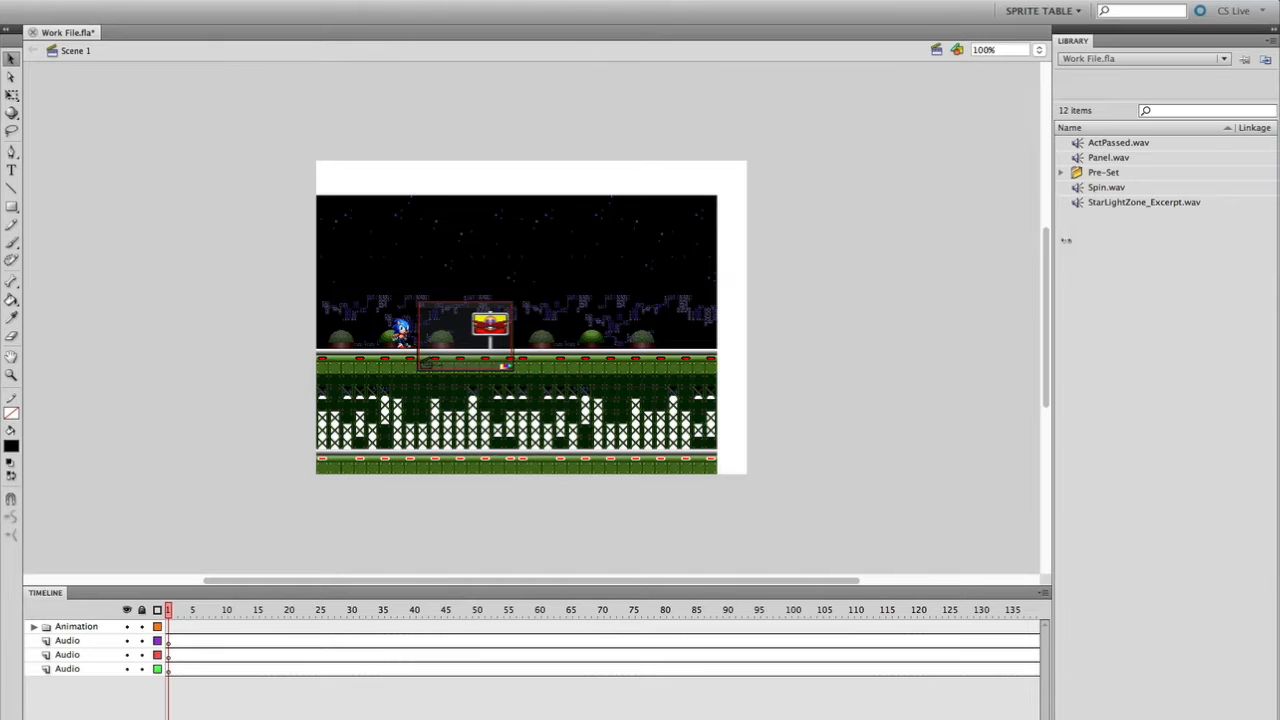
{"action": "left_click", "coordinate": [1104, 162]}
{"action": "left_click", "coordinate": [1104, 189]}
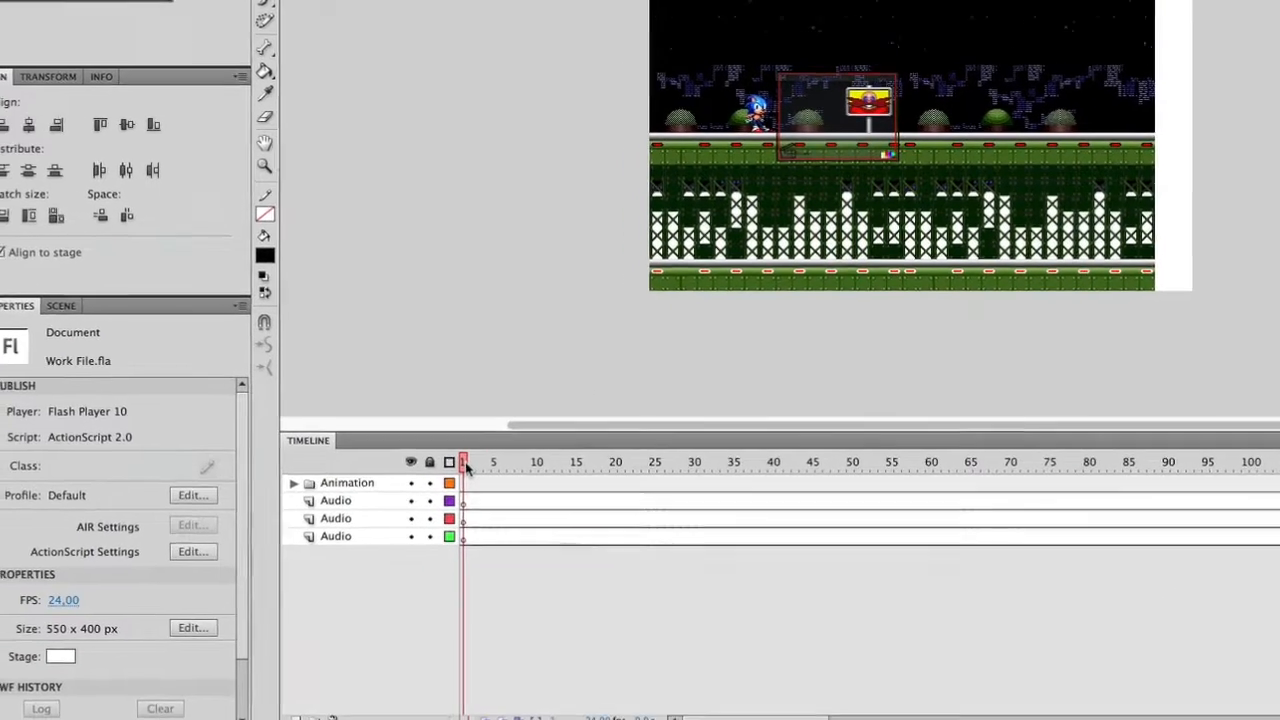
Insert a keyframe at frame 52 of the middle Audio layer, where the character starts rolling.
{"action": "left_click_drag", "start_coordinate": [372, 513], "coordinate": [497, 500]}
{"action": "left_click_drag", "start_coordinate": [647, 430], "coordinate": [930, 459]}
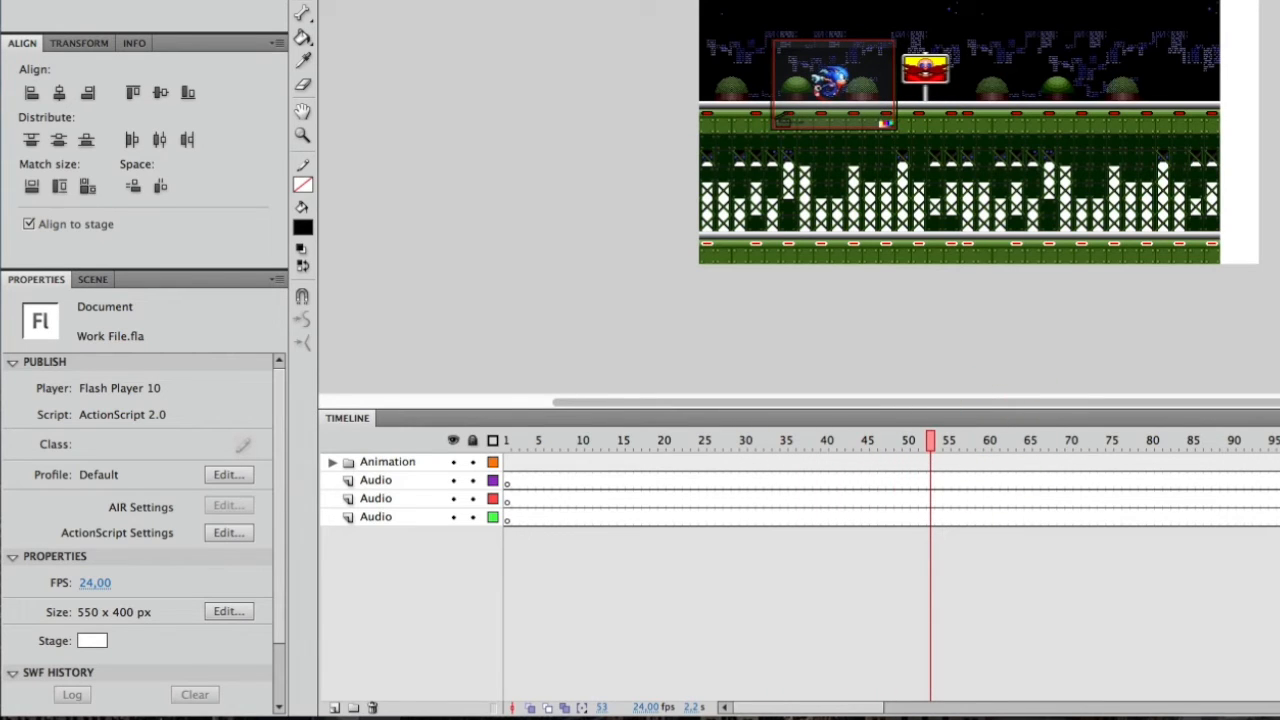
{"action": "key", "text": "ctrl+equal"}
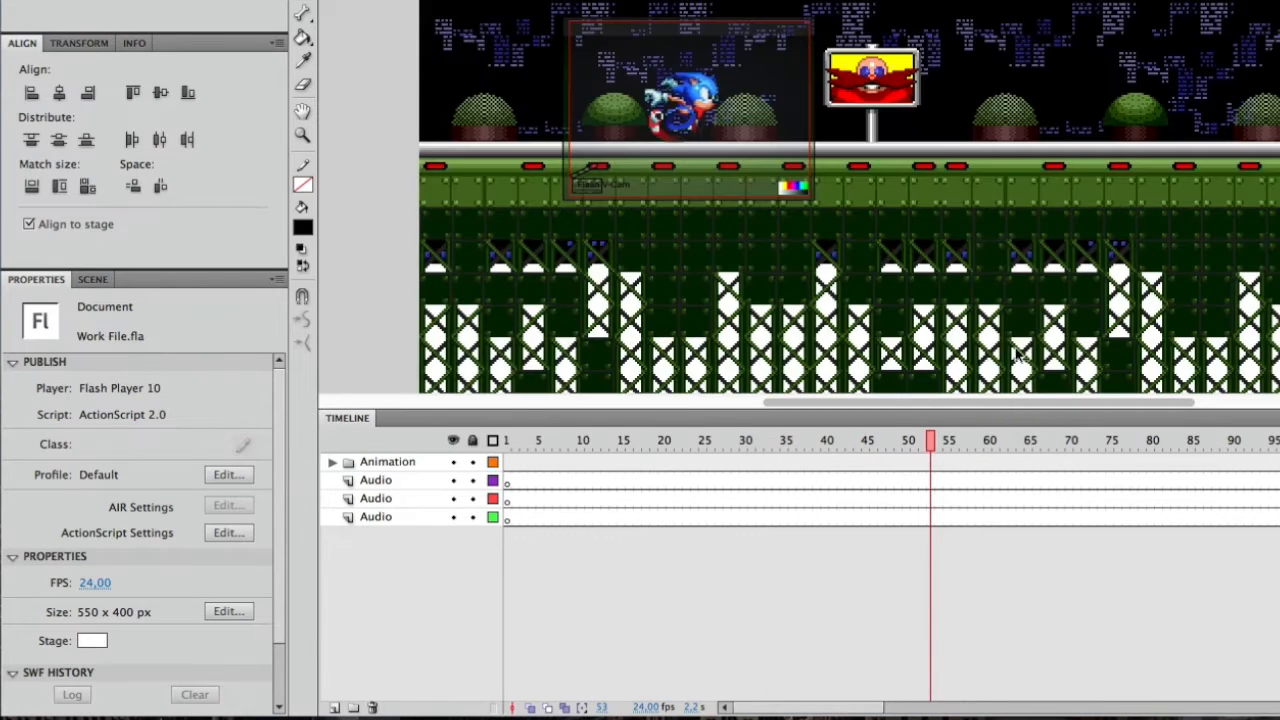
{"action": "left_click", "coordinate": [919, 442]}
{"action": "left_click_drag", "start_coordinate": [919, 445], "coordinate": [919, 448]}
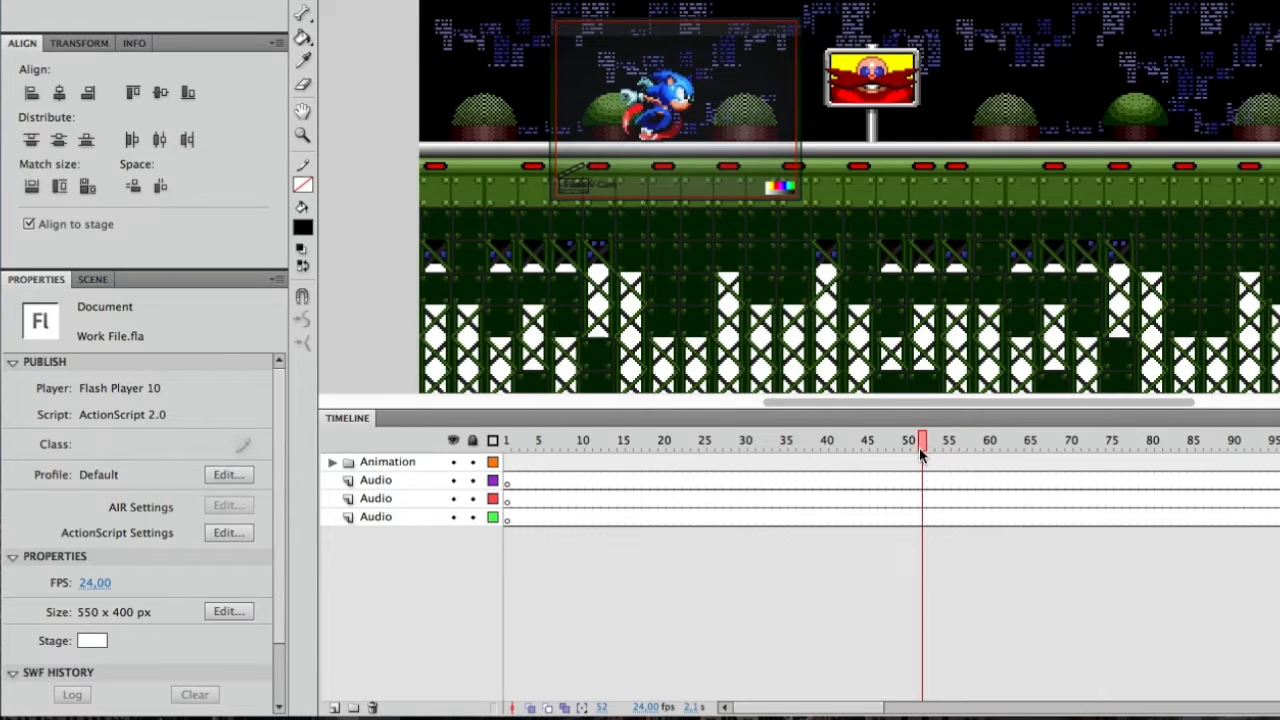
{"action": "right_click", "coordinate": [922, 504]}
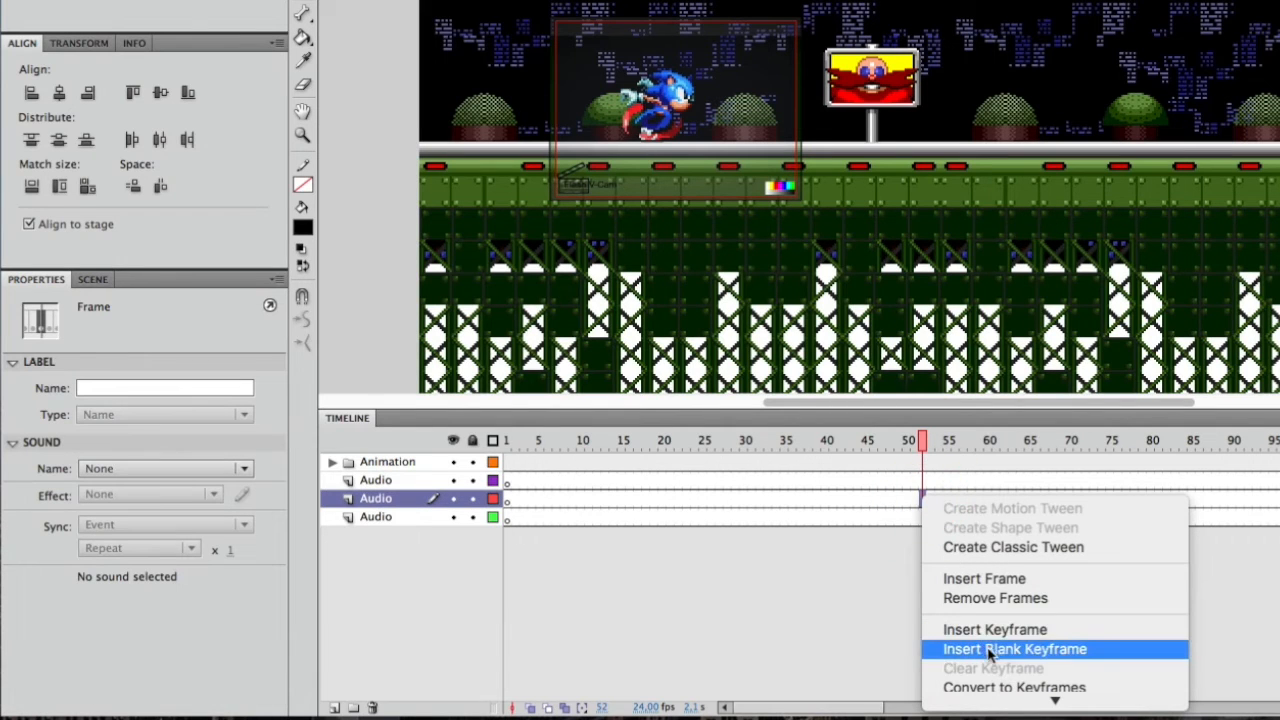
{"action": "left_click", "coordinate": [990, 629]}
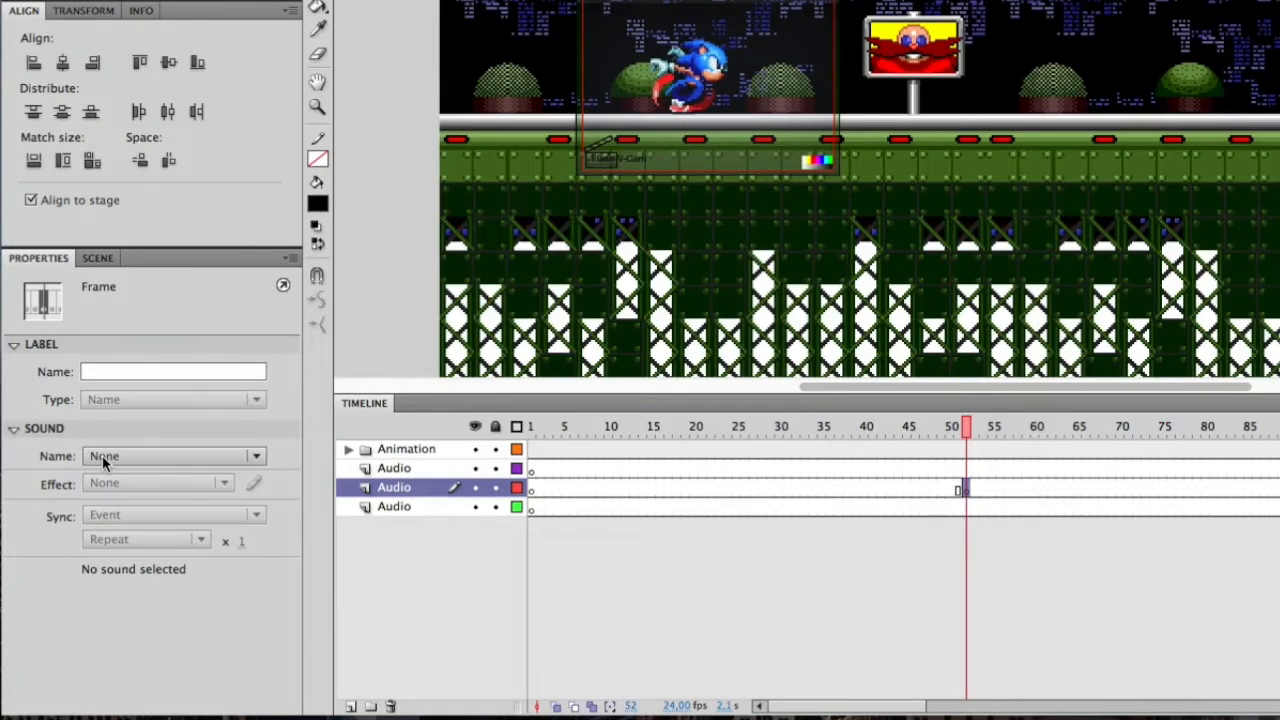
Place Spin.wav from the library on the stage at the frame 52 keyframe and scrub the timeline around it.
{"action": "left_click", "coordinate": [102, 455]}
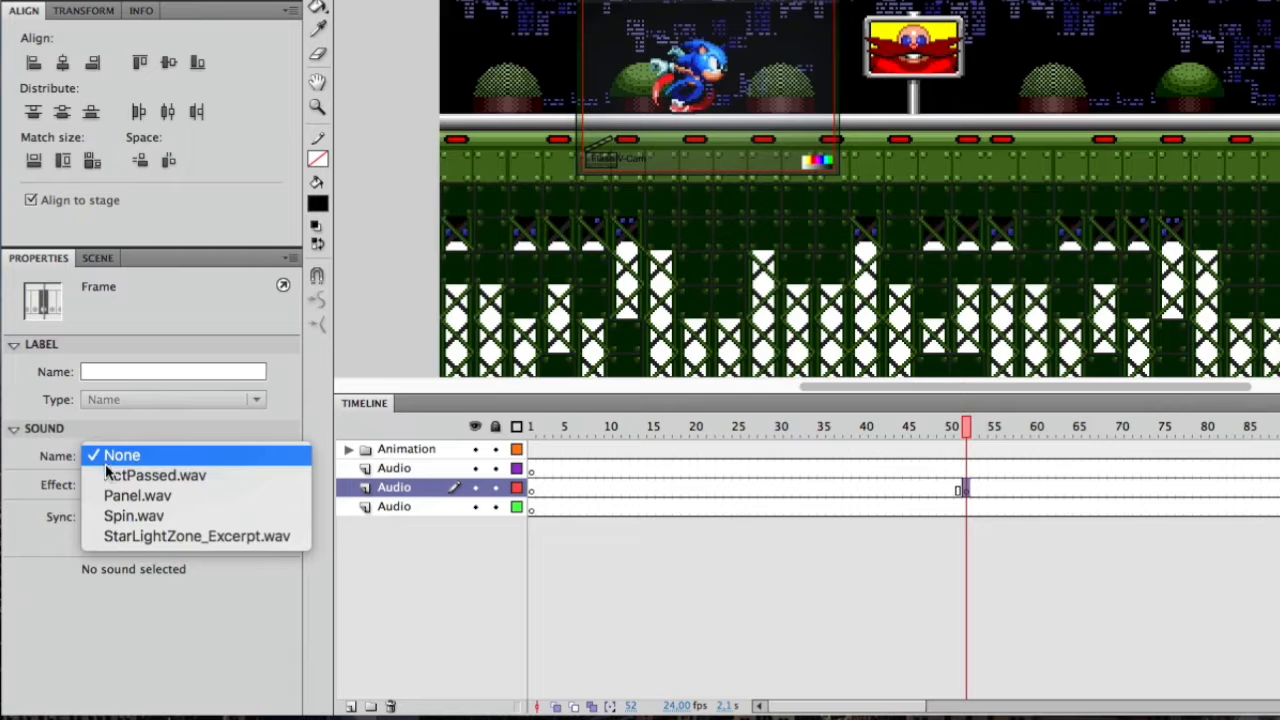
{"action": "left_click", "coordinate": [112, 455]}
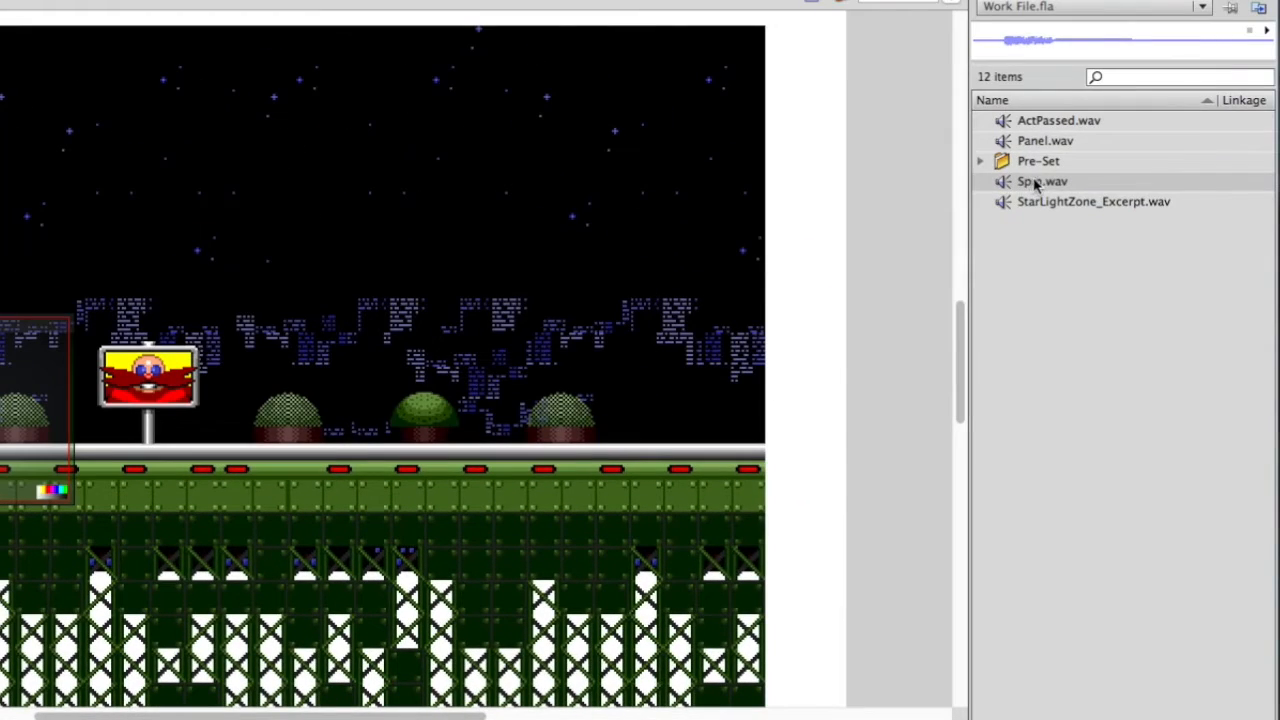
{"action": "left_click_drag", "start_coordinate": [1034, 181], "coordinate": [721, 428]}
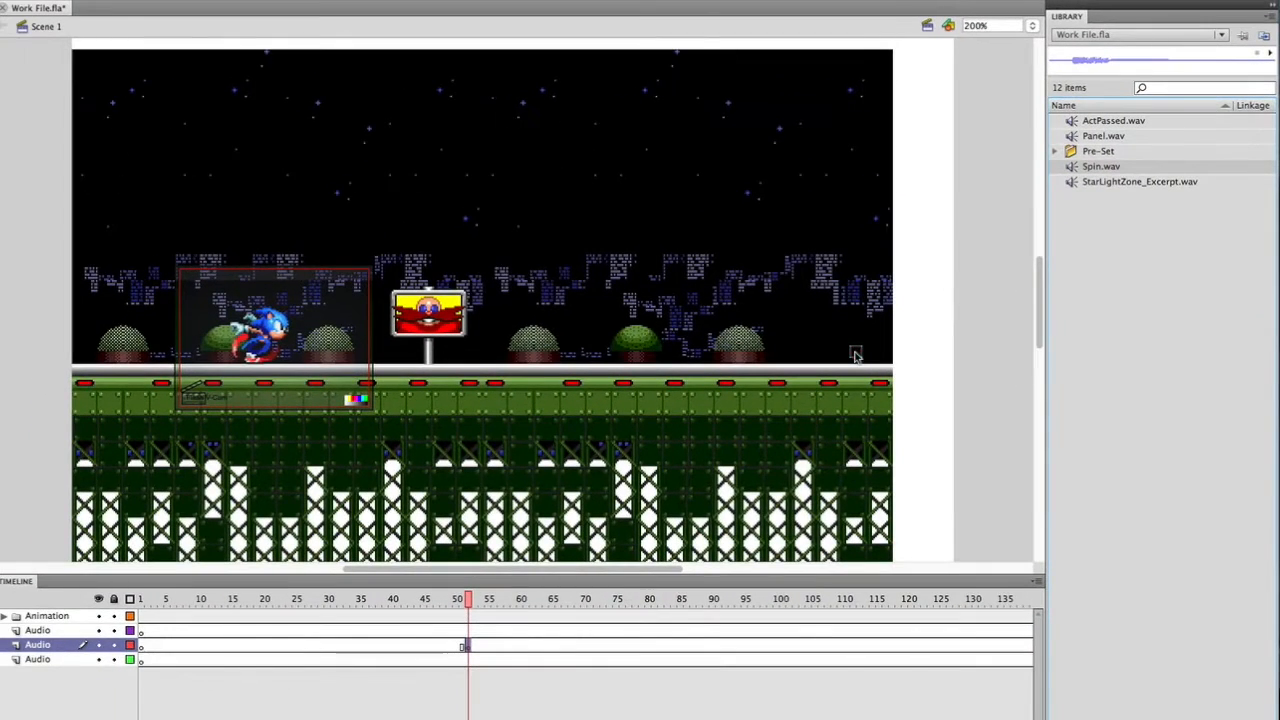
{"action": "left_click_drag", "start_coordinate": [855, 355], "coordinate": [856, 354]}
{"action": "left_click_drag", "start_coordinate": [470, 600], "coordinate": [428, 627]}
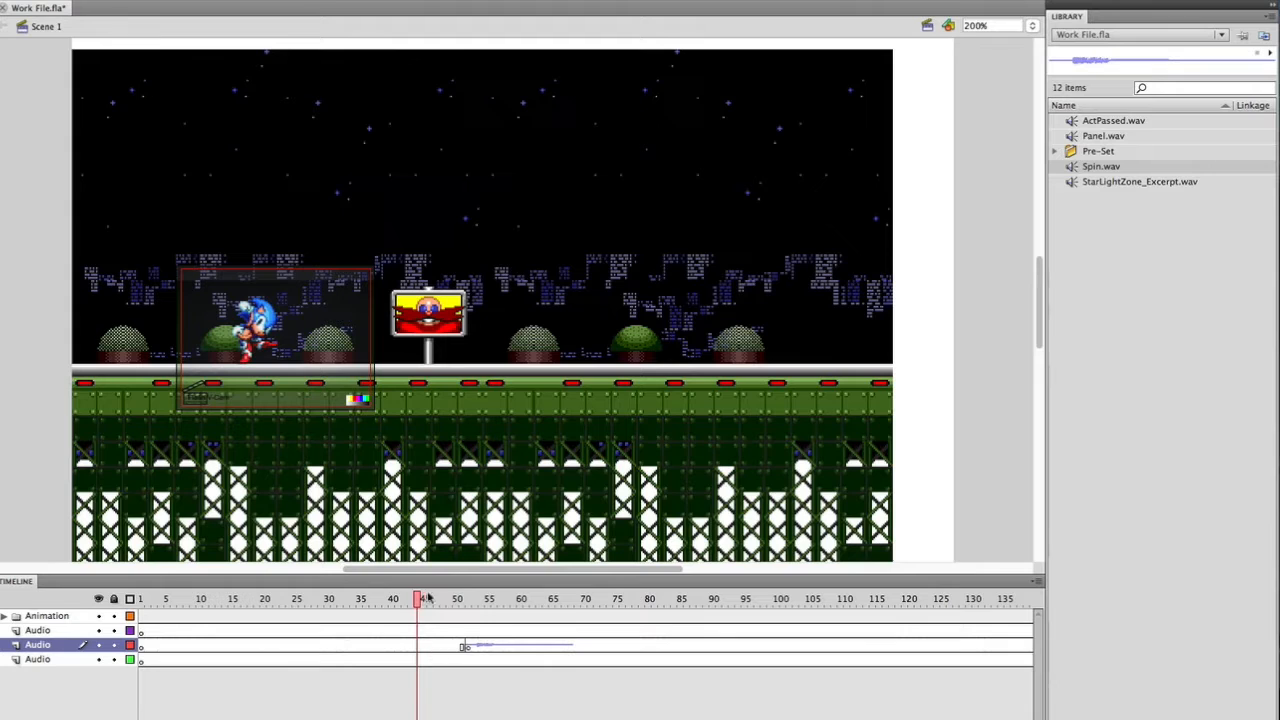
{"action": "left_click", "coordinate": [463, 602]}
{"action": "left_click_drag", "start_coordinate": [463, 605], "coordinate": [467, 602]}
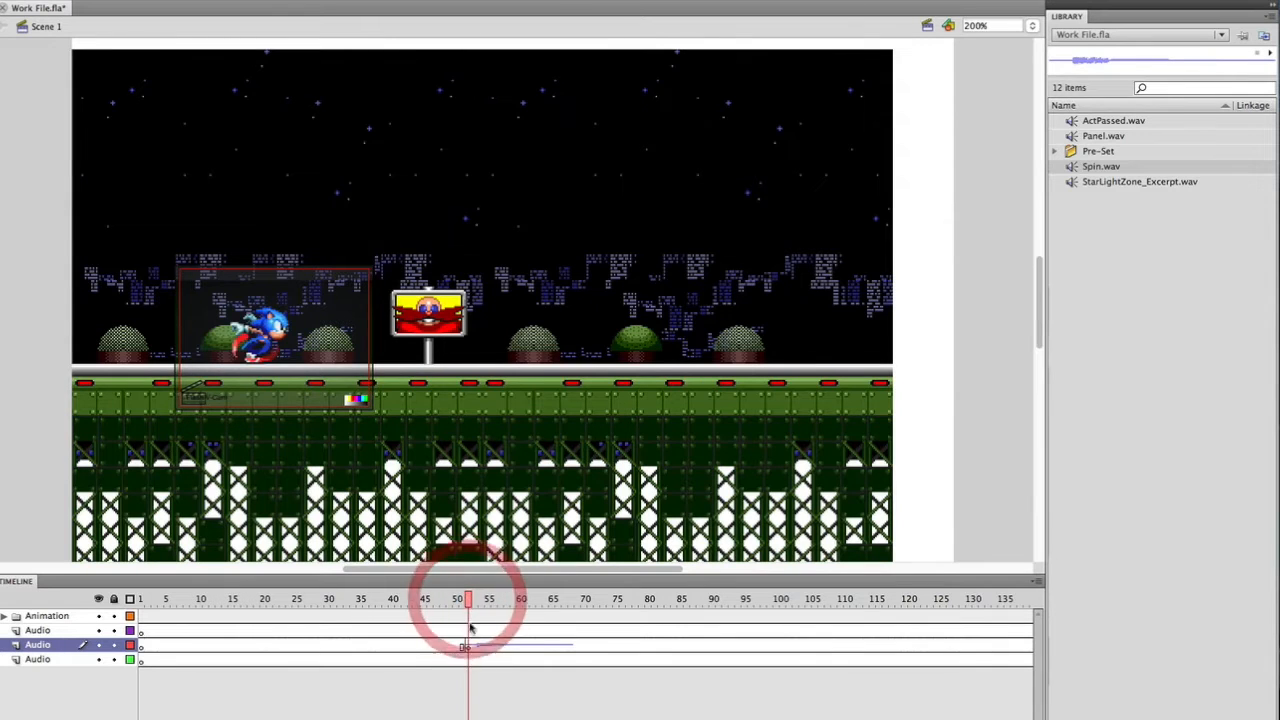
Set the sync of the Spin.wav sound at frame 52 to Stream.
{"action": "left_click", "coordinate": [466, 649]}
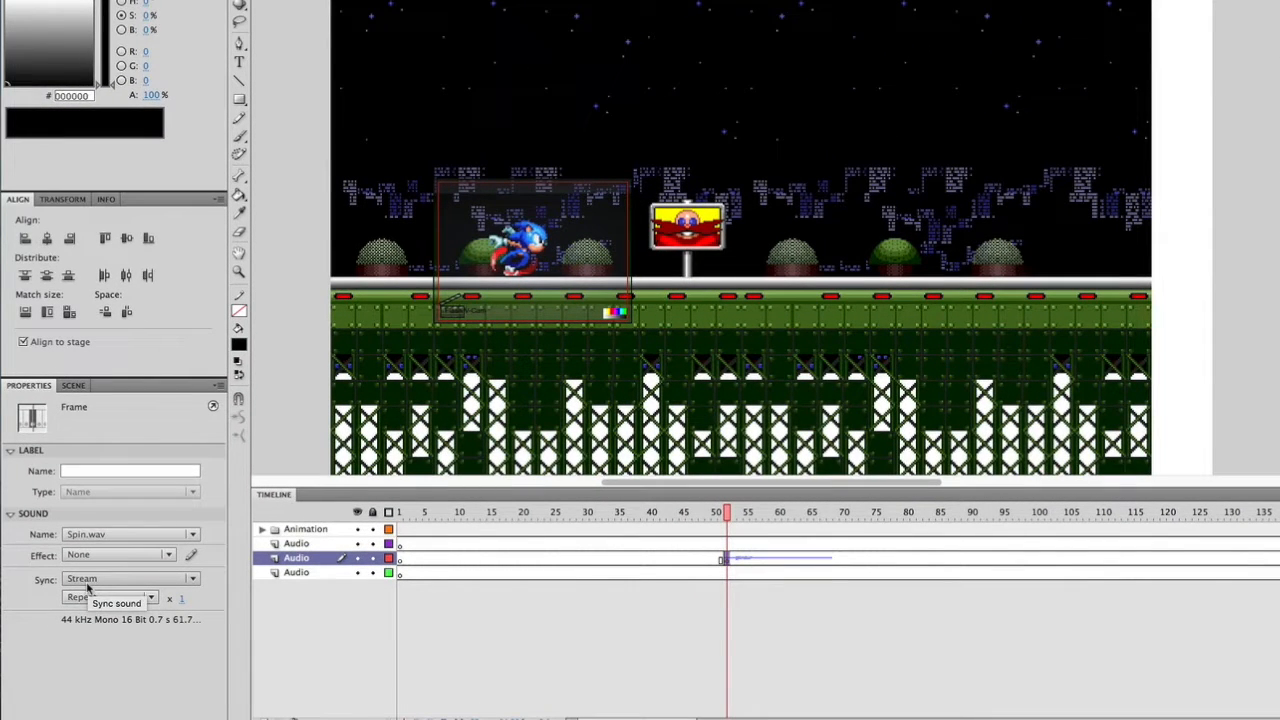
{"action": "left_click", "coordinate": [87, 582]}
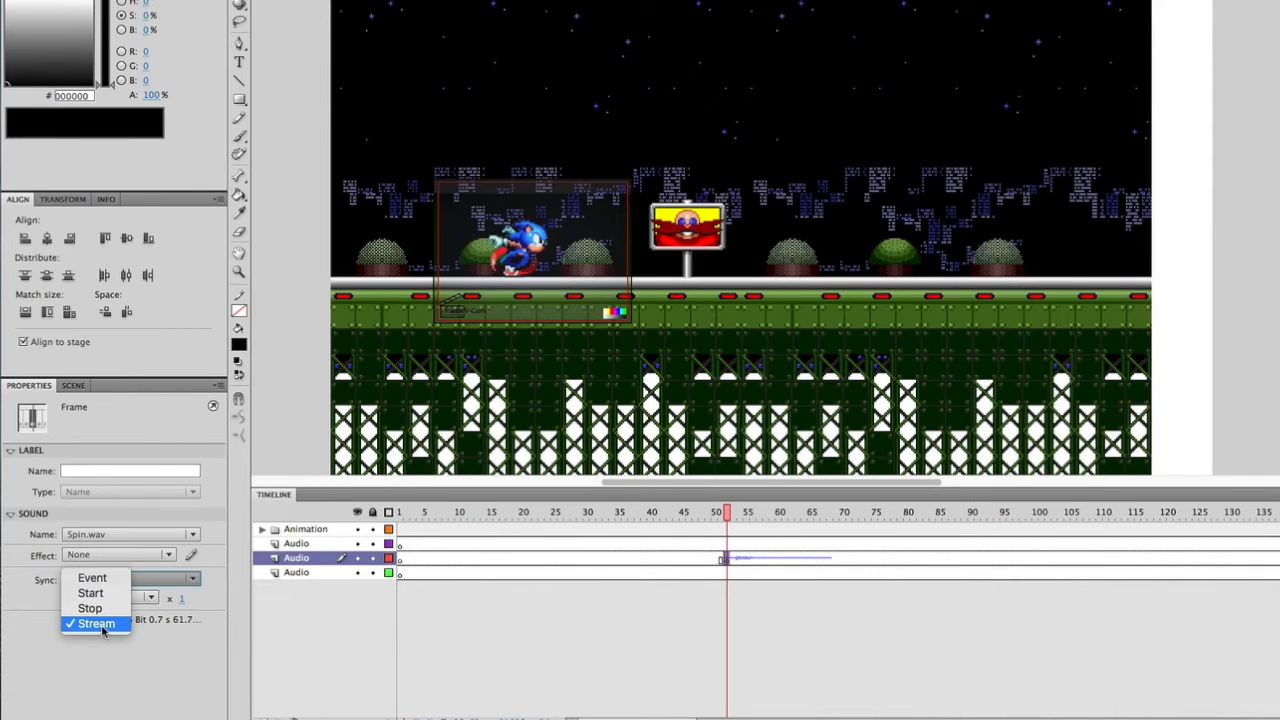
{"action": "left_click", "coordinate": [102, 628]}
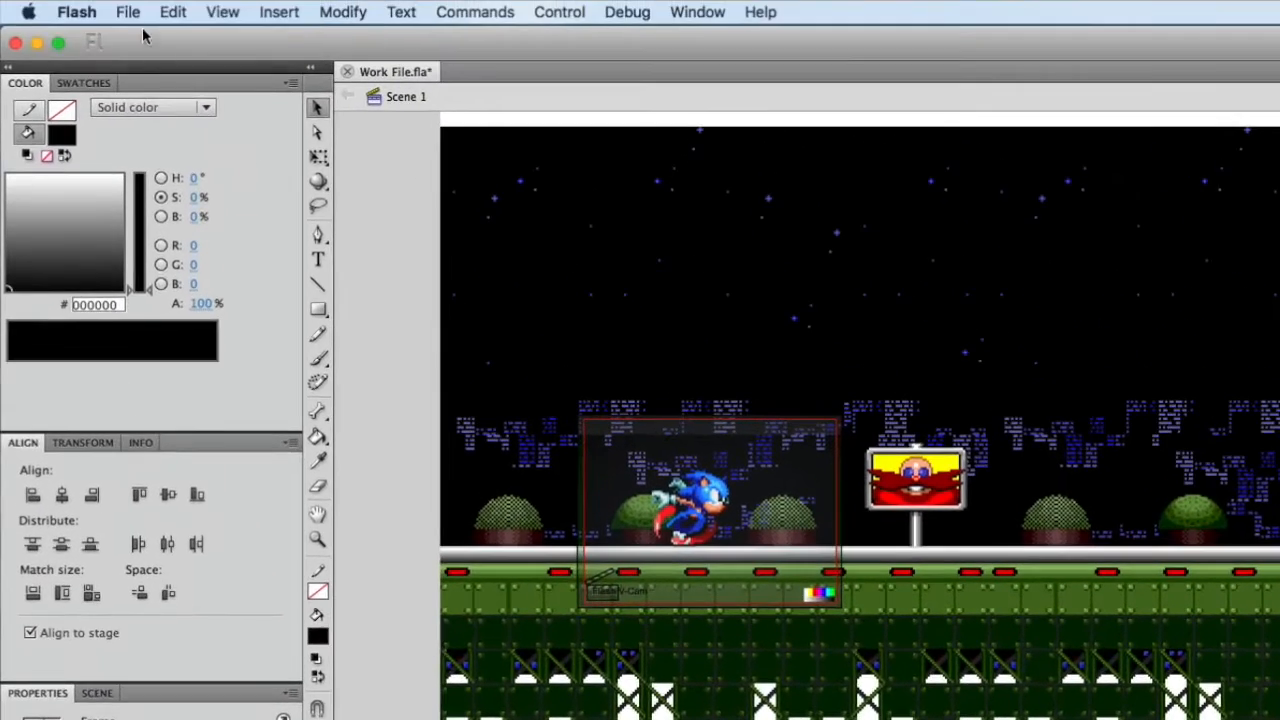
In the Flash publish settings, set the audio stream's MP3 bit rate to 160 kbps.
{"action": "left_click", "coordinate": [131, 13]}
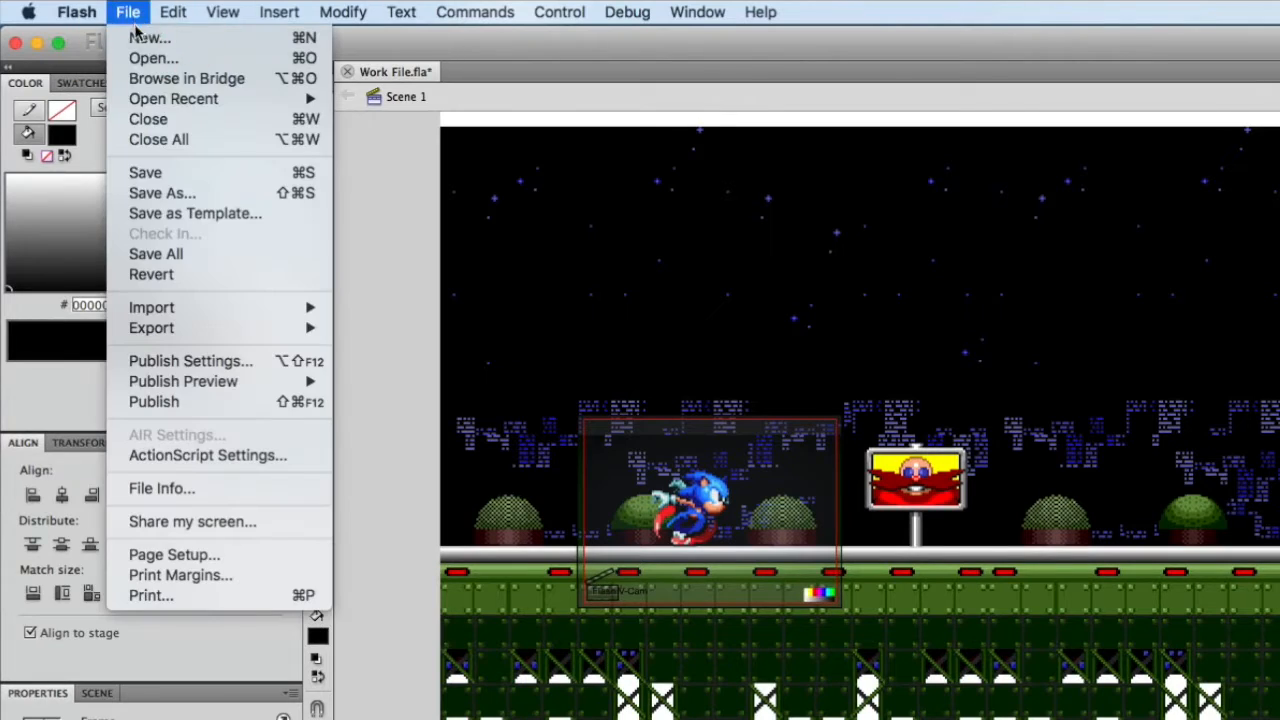
{"action": "left_click", "coordinate": [189, 366]}
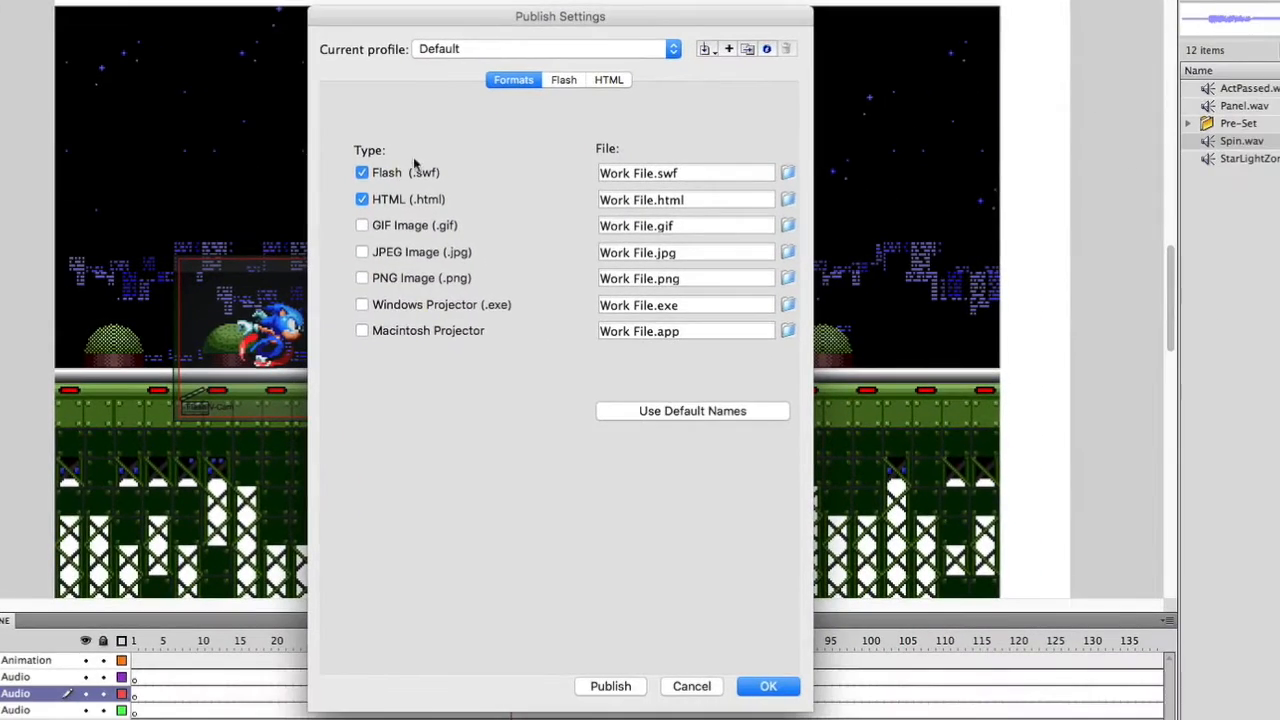
{"action": "left_click", "coordinate": [566, 81]}
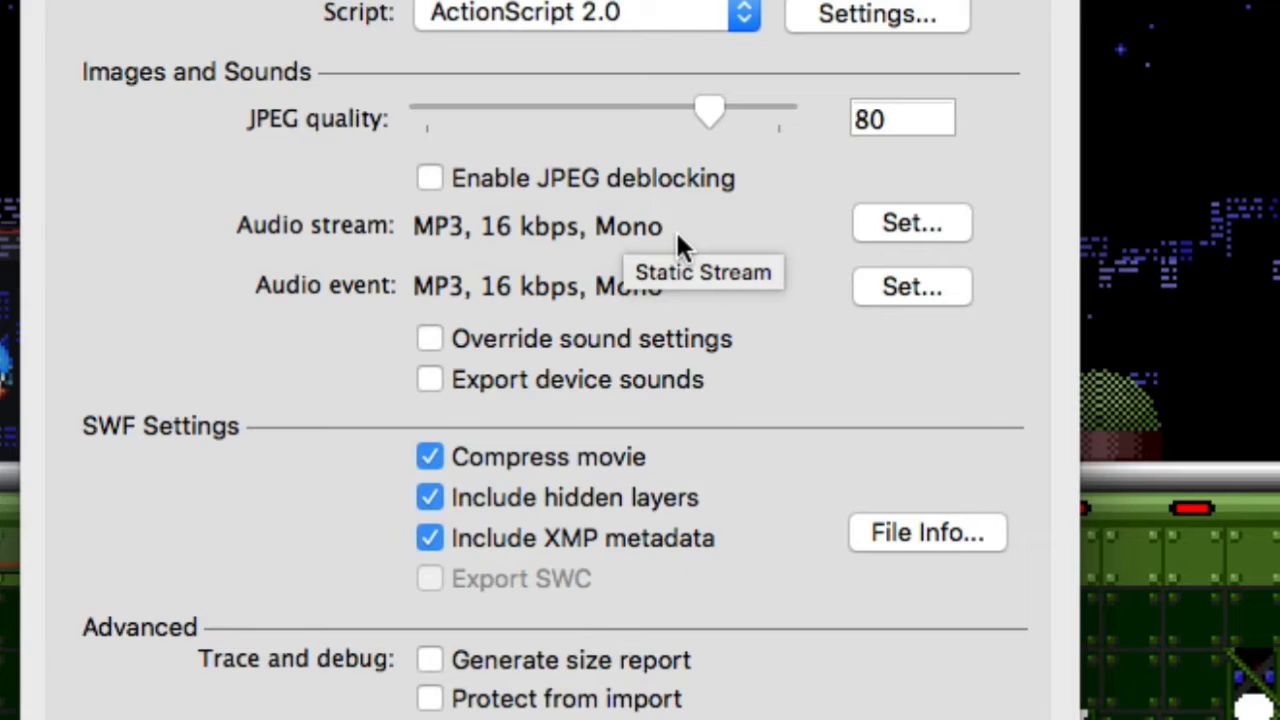
{"action": "left_click", "coordinate": [880, 226]}
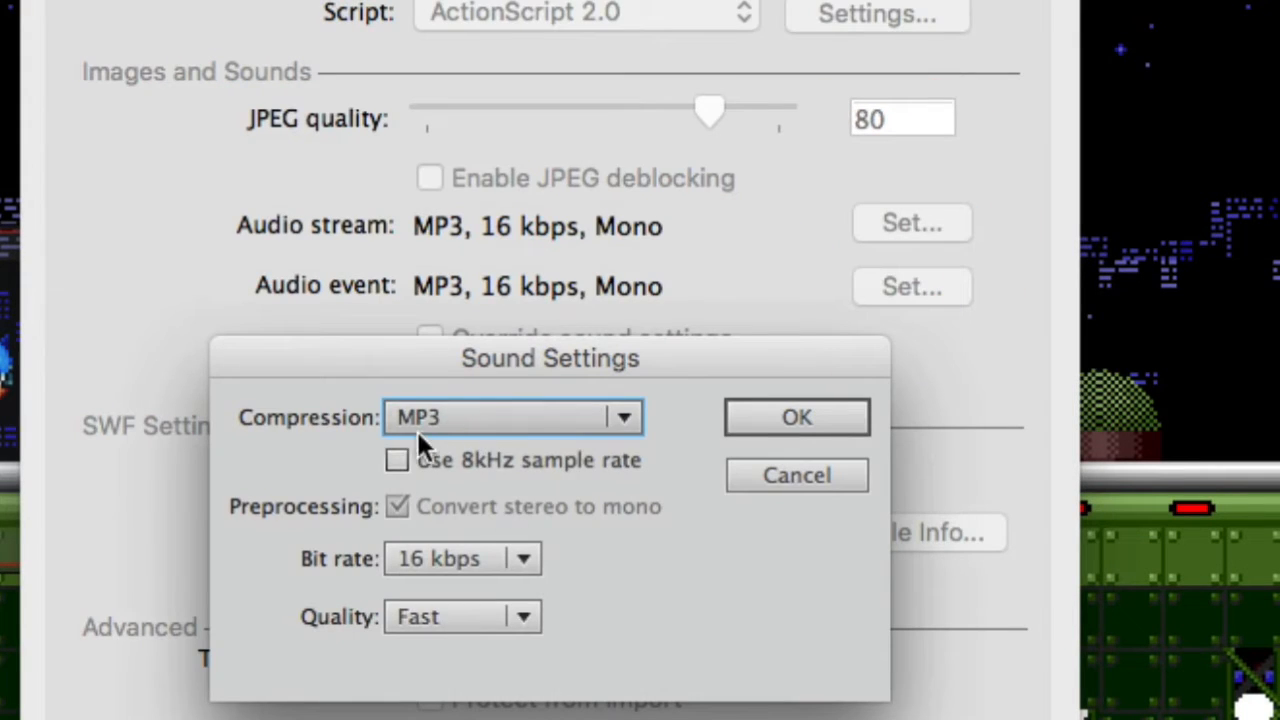
{"action": "left_click", "coordinate": [443, 572]}
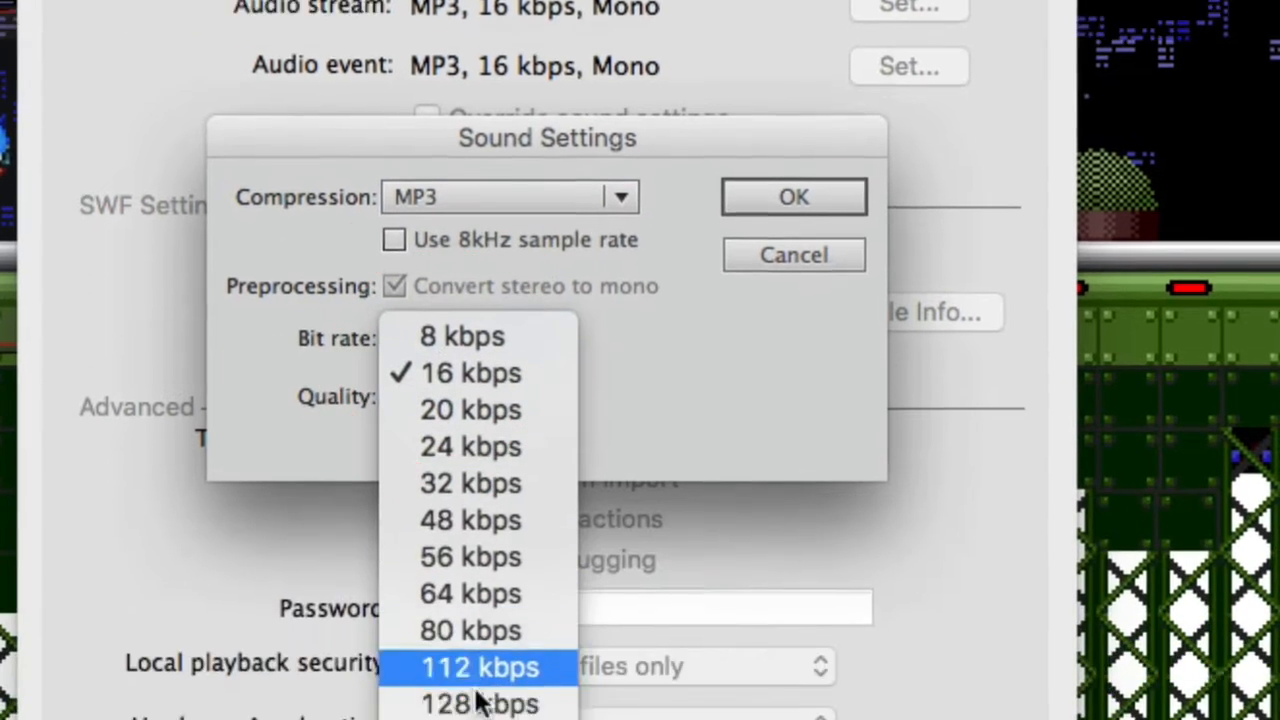
{"action": "left_click", "coordinate": [457, 680]}
{"action": "left_click", "coordinate": [750, 148]}
Set the audio event's MP3 bit rate to 160 kbps and apply the publish settings.
{"action": "left_click", "coordinate": [906, 12]}
{"action": "left_click", "coordinate": [430, 284]}
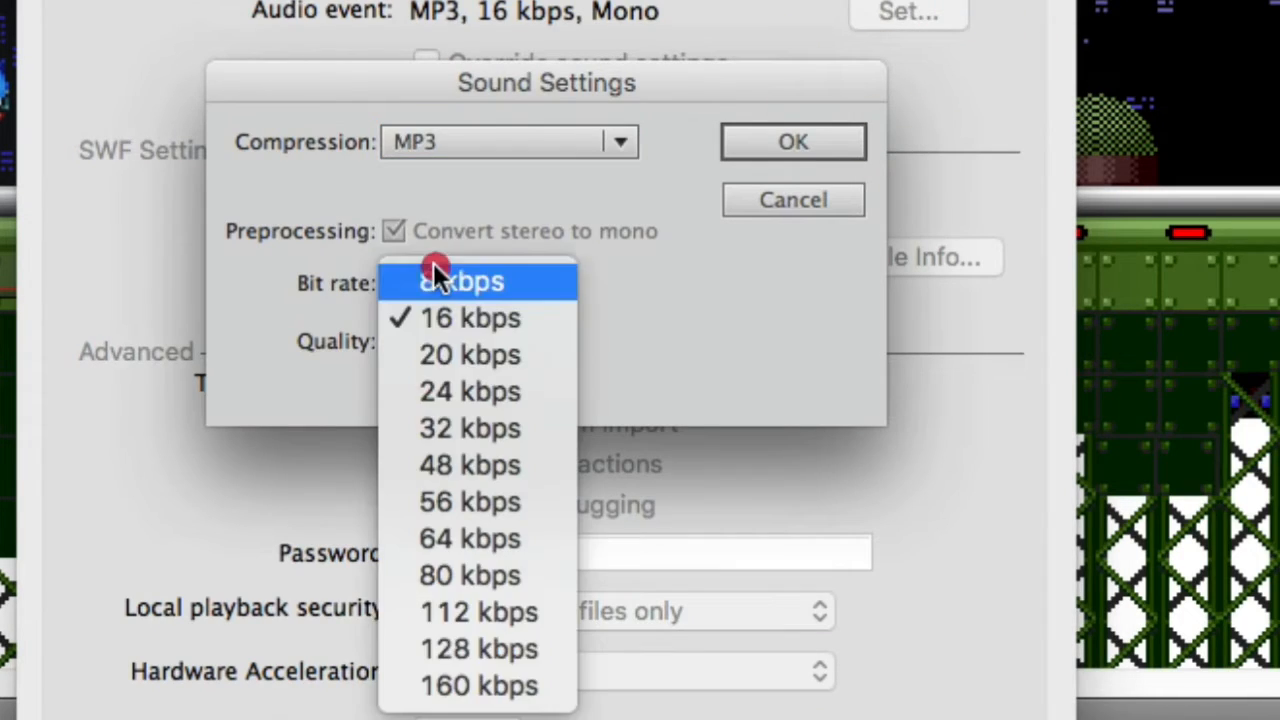
{"action": "left_click", "coordinate": [457, 686]}
{"action": "left_click", "coordinate": [757, 140]}
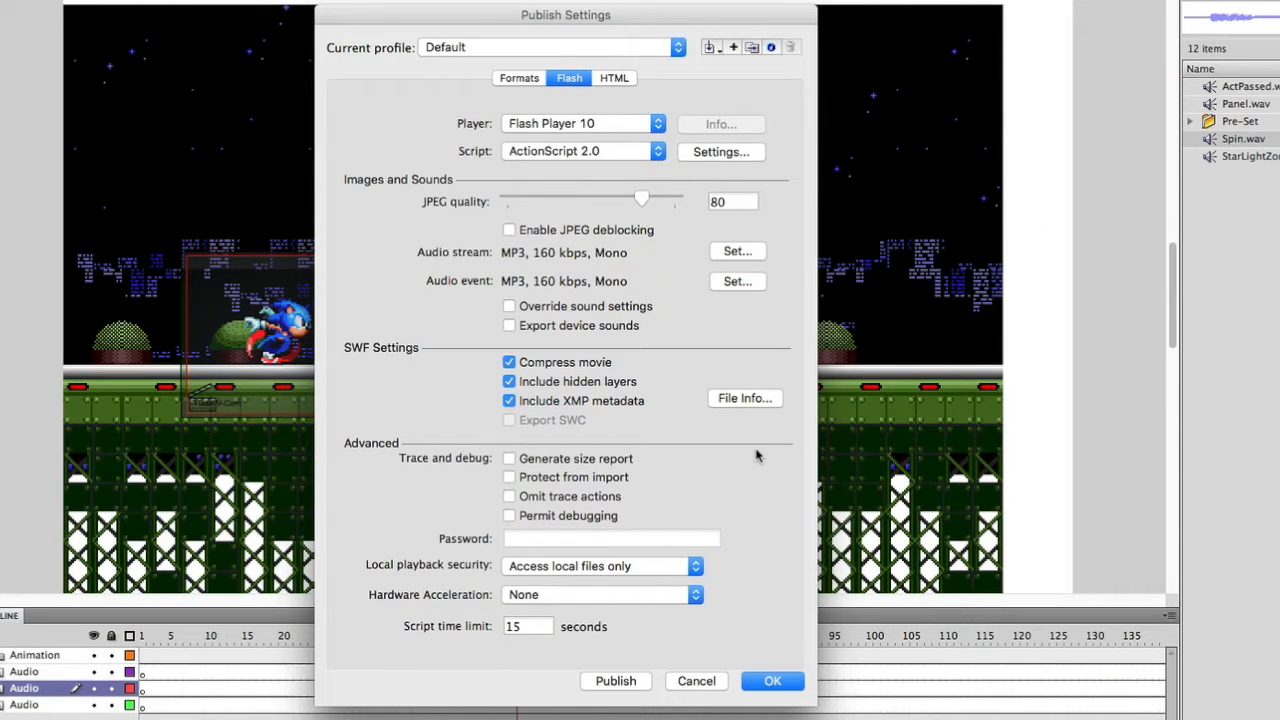
{"action": "left_click", "coordinate": [775, 682]}
{"action": "left_click", "coordinate": [772, 683]}
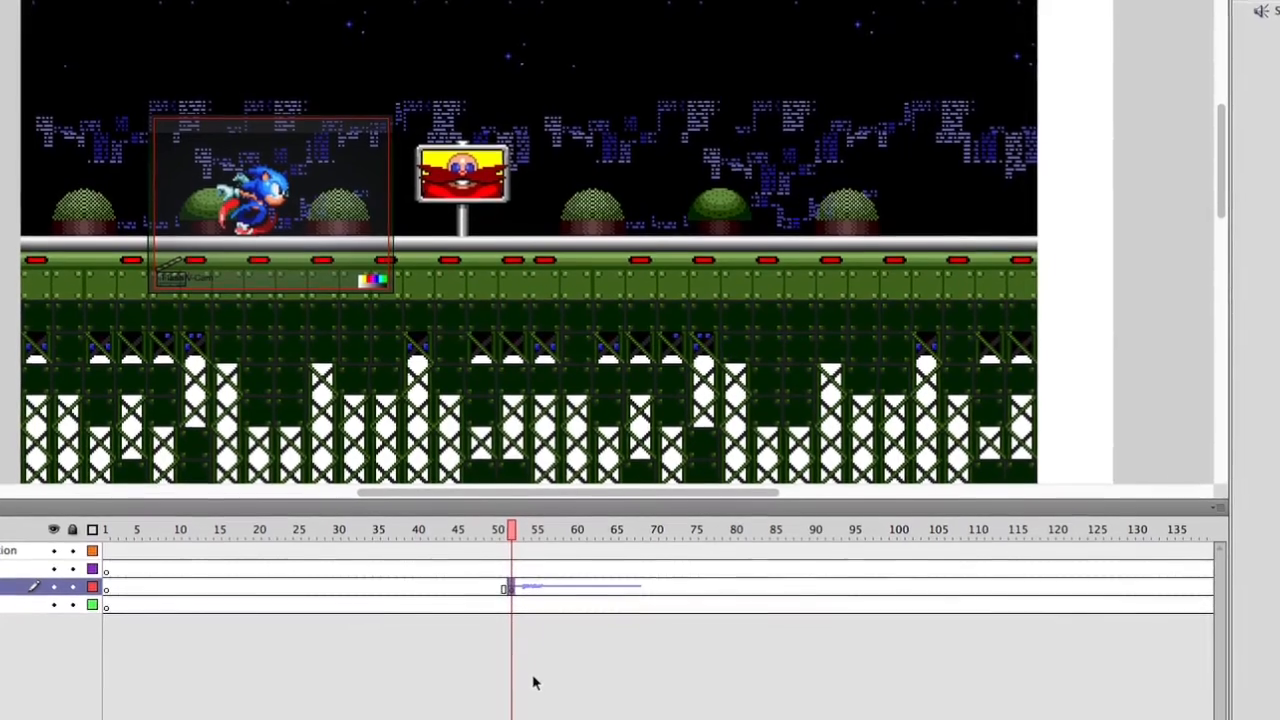
Test the current scene to hear the spin sound at the new quality, and close the preview.
{"action": "left_click", "coordinate": [536, 693]}
{"action": "key", "text": "super+Return"}
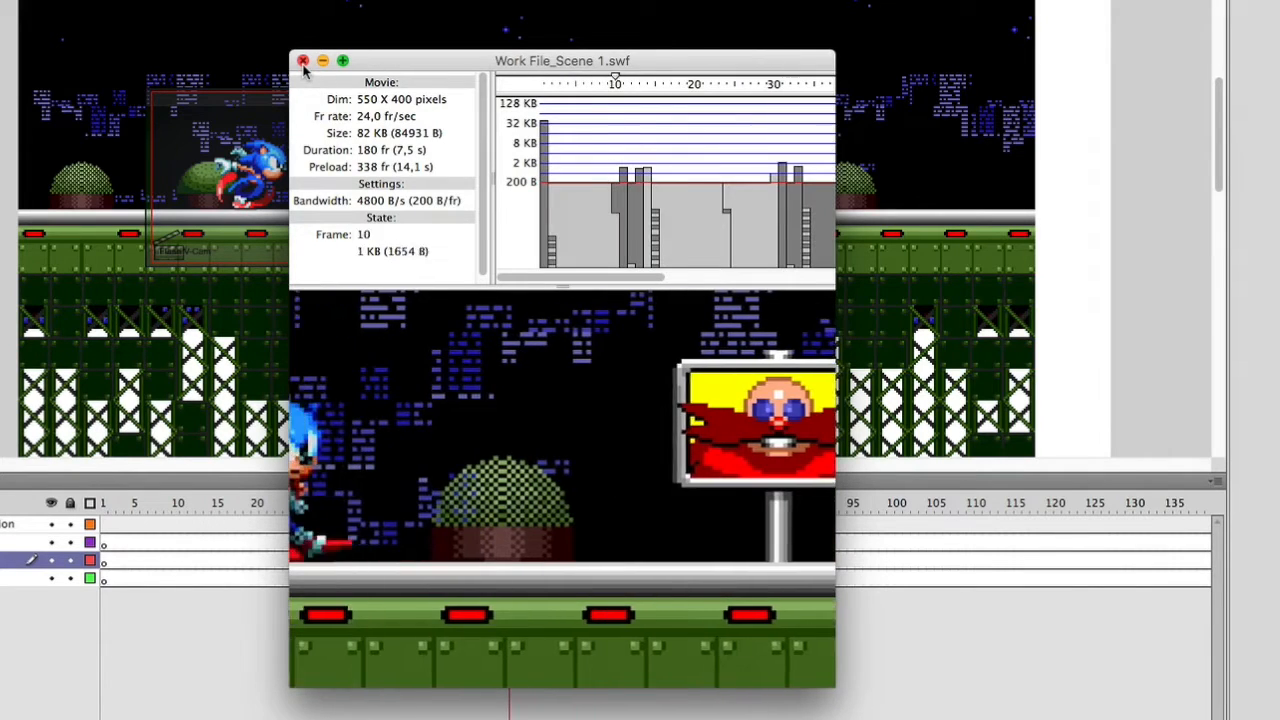
{"action": "left_click", "coordinate": [303, 61]}
Scrub to where Sonic hits the signpost and insert a blank keyframe at frame 63 of the uppermost Audio layer.
{"action": "left_click_drag", "start_coordinate": [505, 505], "coordinate": [428, 520]}
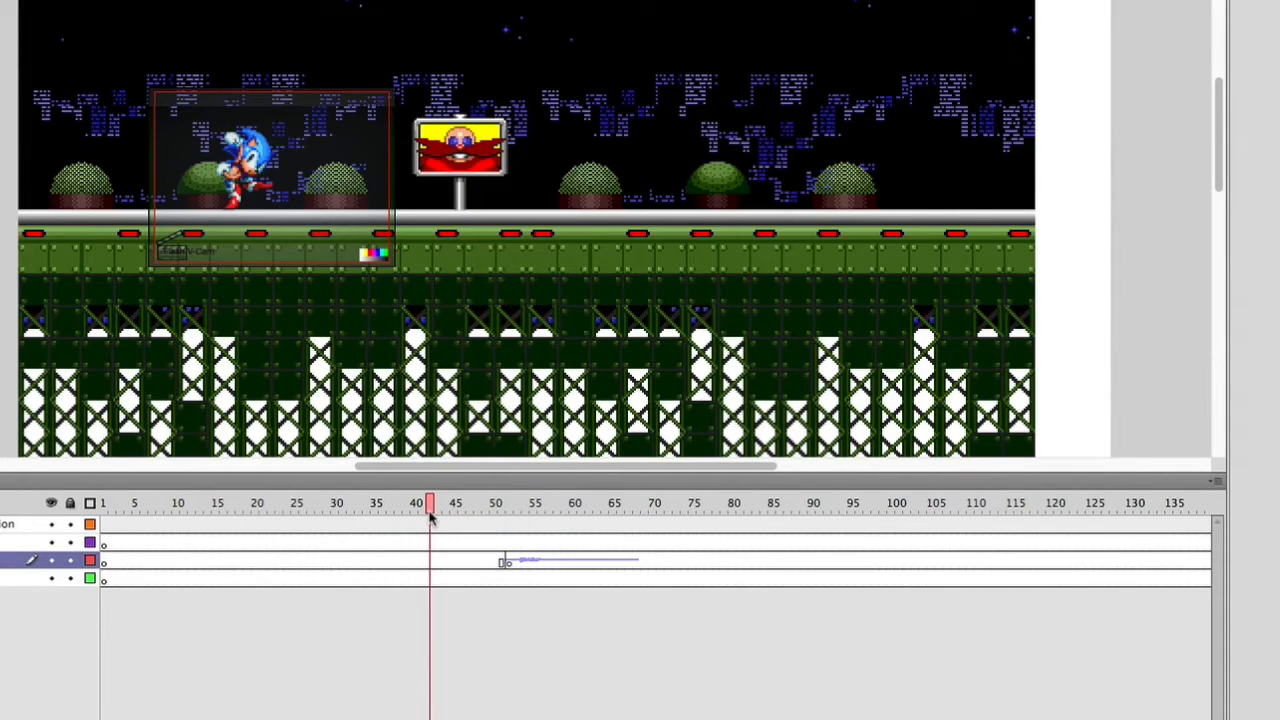
{"action": "left_click_drag", "start_coordinate": [428, 506], "coordinate": [497, 542]}
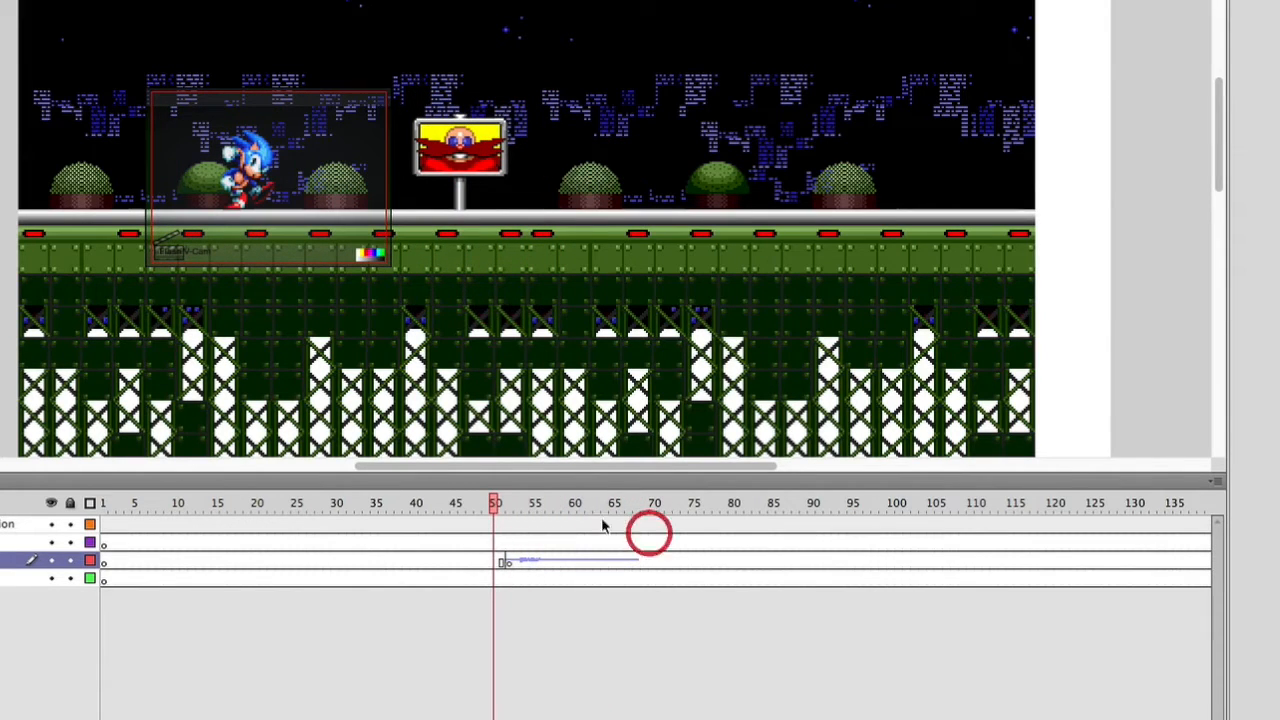
{"action": "left_click_drag", "start_coordinate": [500, 518], "coordinate": [600, 517]}
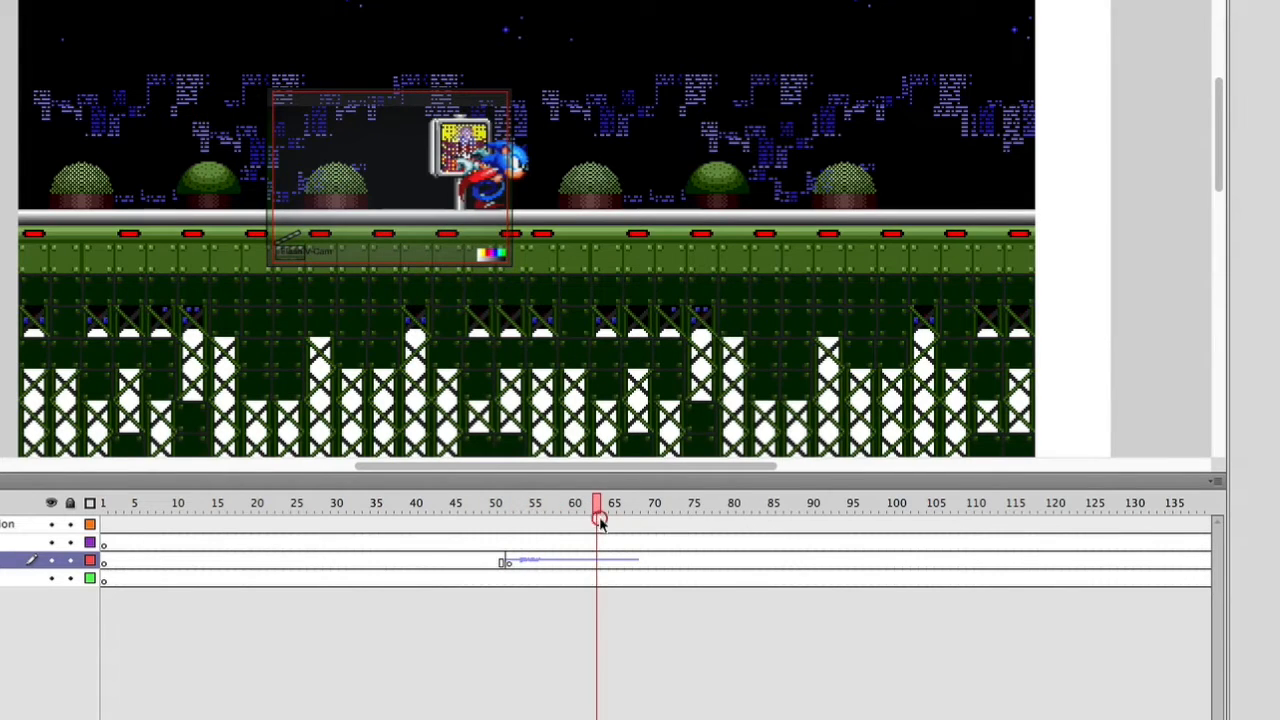
{"action": "right_click", "coordinate": [598, 542]}
{"action": "left_click", "coordinate": [651, 673]}
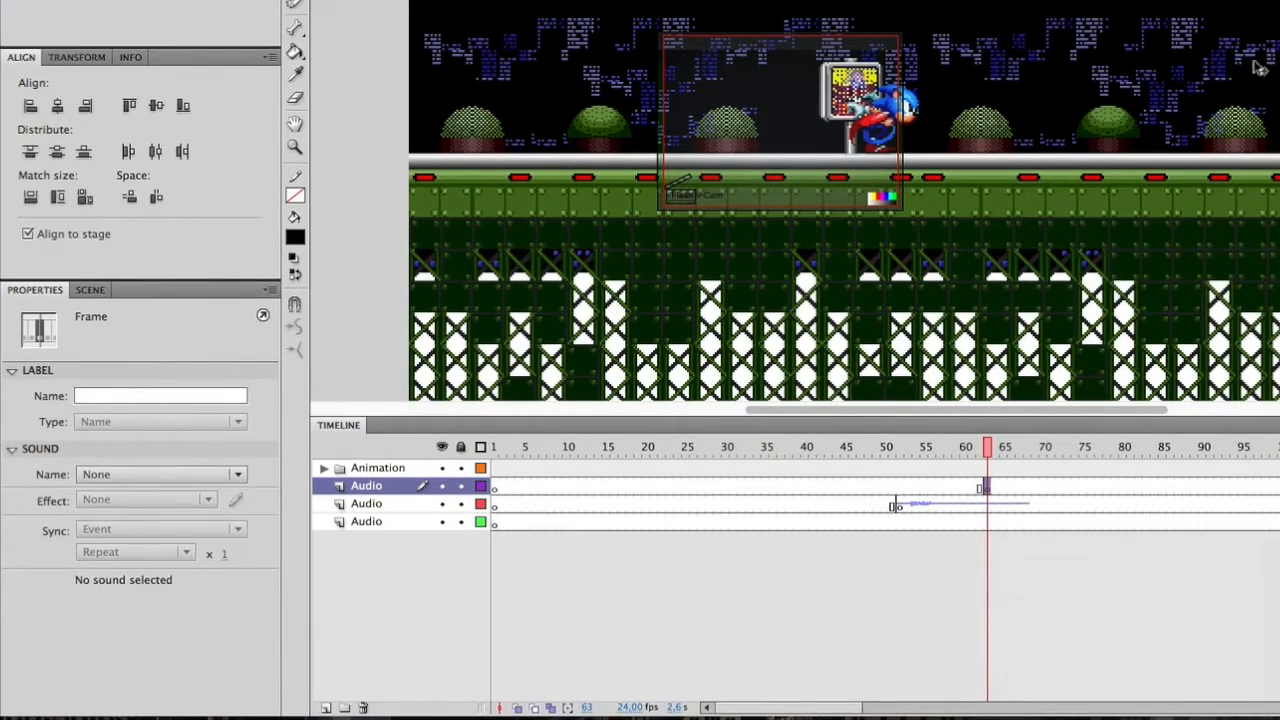
Assign Panel.wav to the frame 63 keyframe and set its sync to Stream.
{"action": "left_click", "coordinate": [68, 485]}
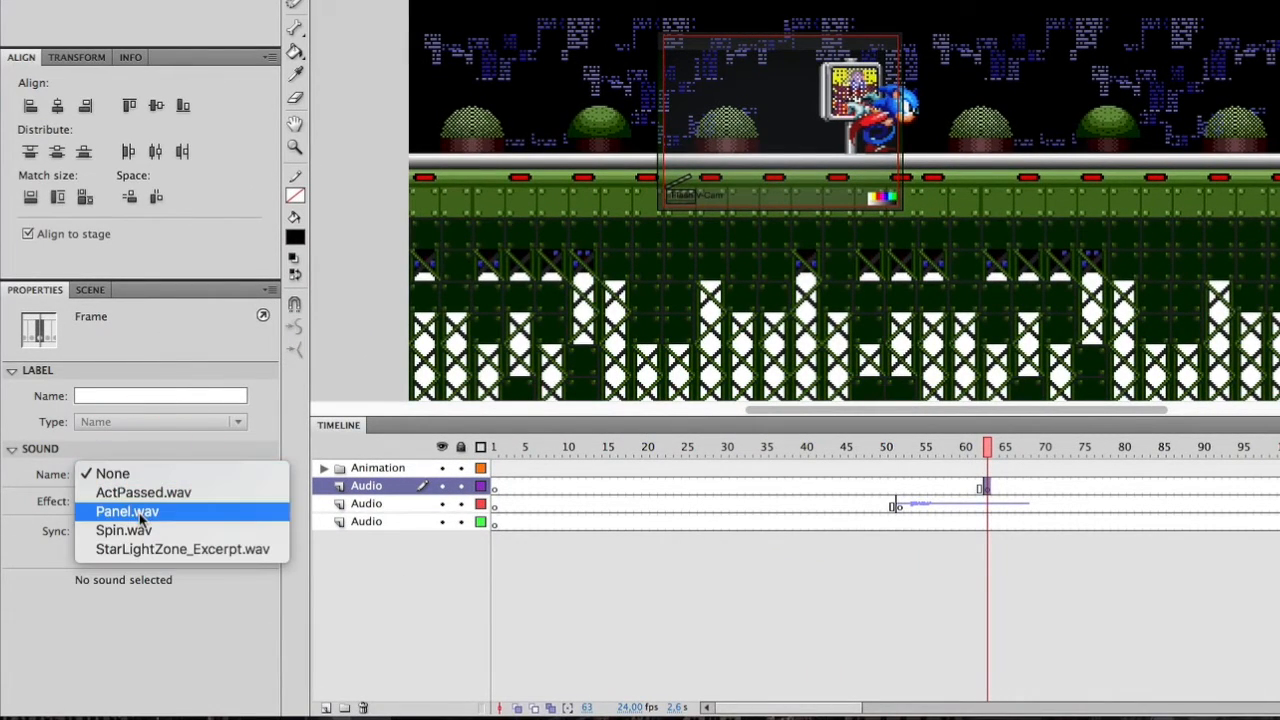
{"action": "left_click", "coordinate": [140, 513]}
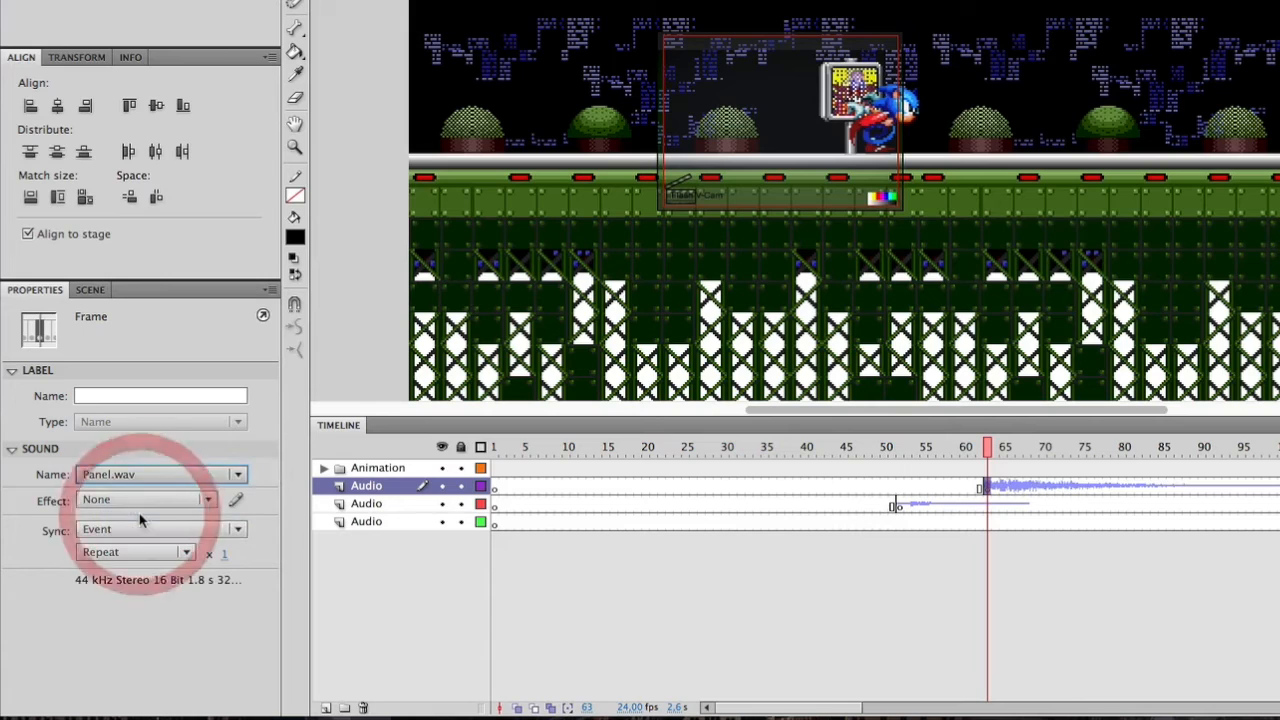
{"action": "left_click", "coordinate": [210, 535]}
{"action": "left_click", "coordinate": [148, 587]}
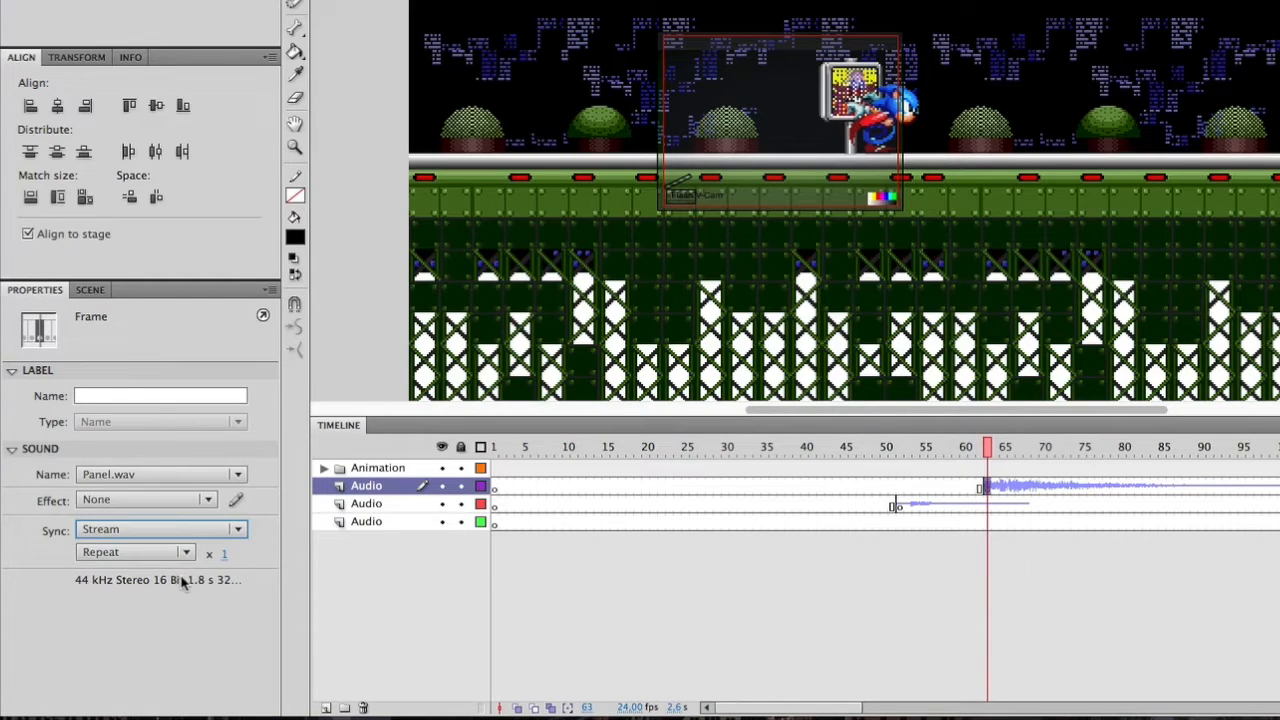
Review the sound's sync options without changing them, scrub the timeline across the Panel.wav sound and test the scene.
{"action": "left_click", "coordinate": [127, 533]}
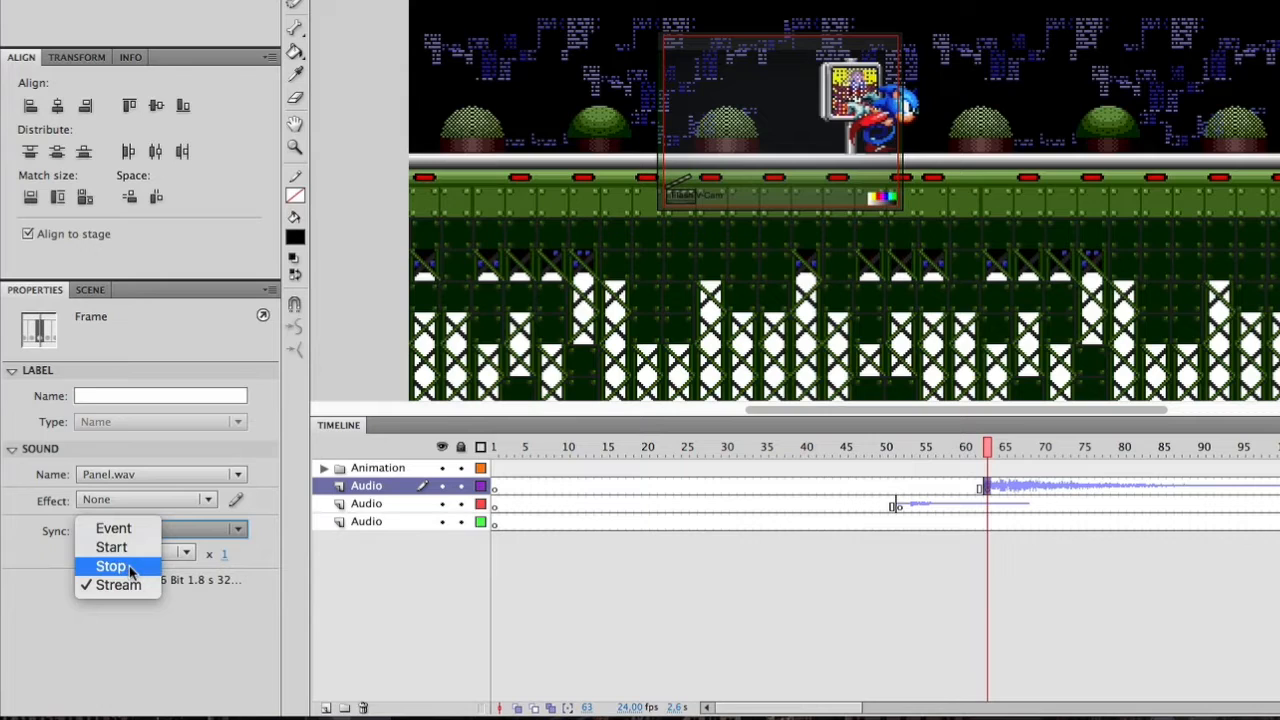
{"action": "left_click", "coordinate": [1013, 714]}
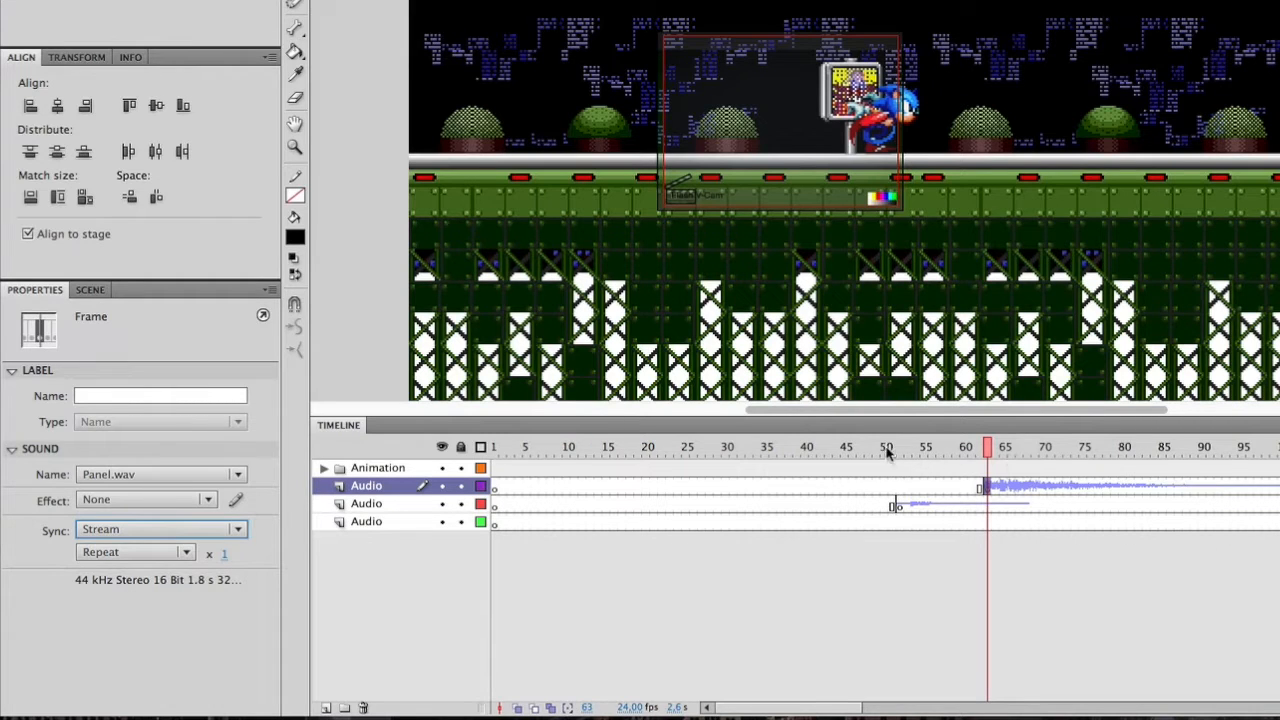
{"action": "left_click_drag", "start_coordinate": [830, 449], "coordinate": [1279, 490]}
{"action": "key", "text": "super+Return"}
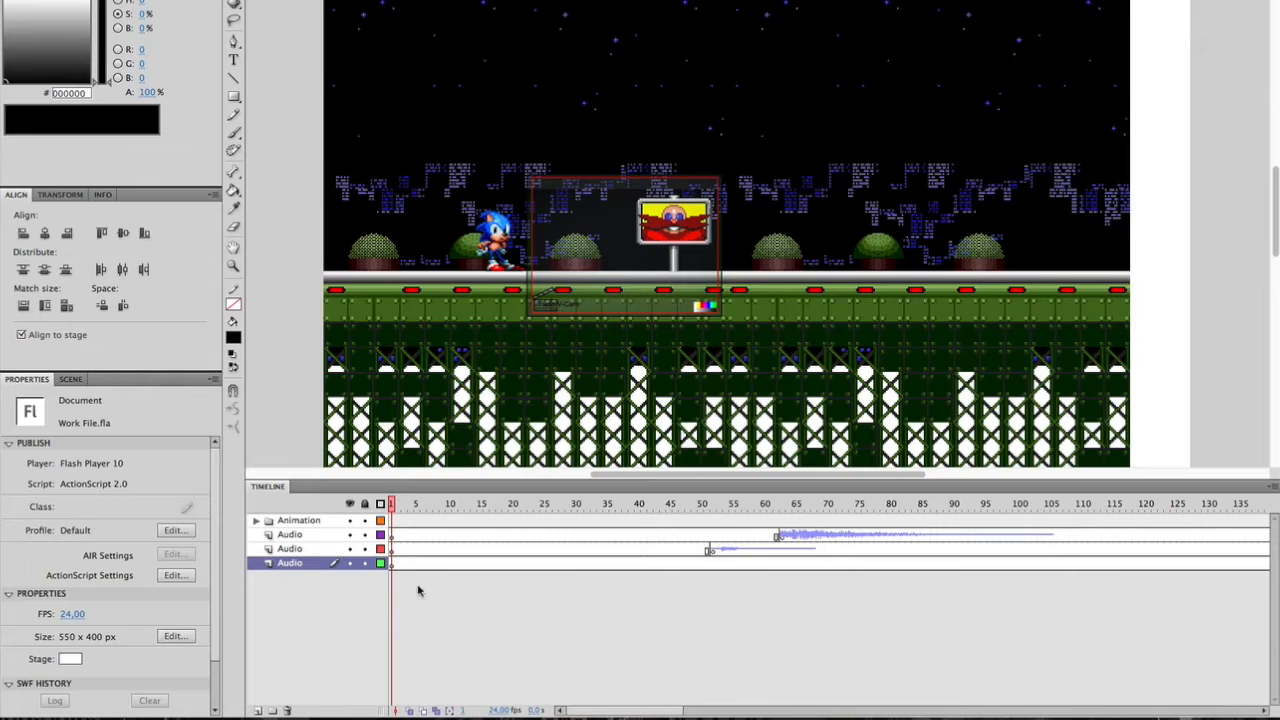
Assign StarLightZone_Excerpt.wav to frame 1 of the lowest Audio layer with Stream sync and the Fade out effect.
{"action": "left_click", "coordinate": [392, 564]}
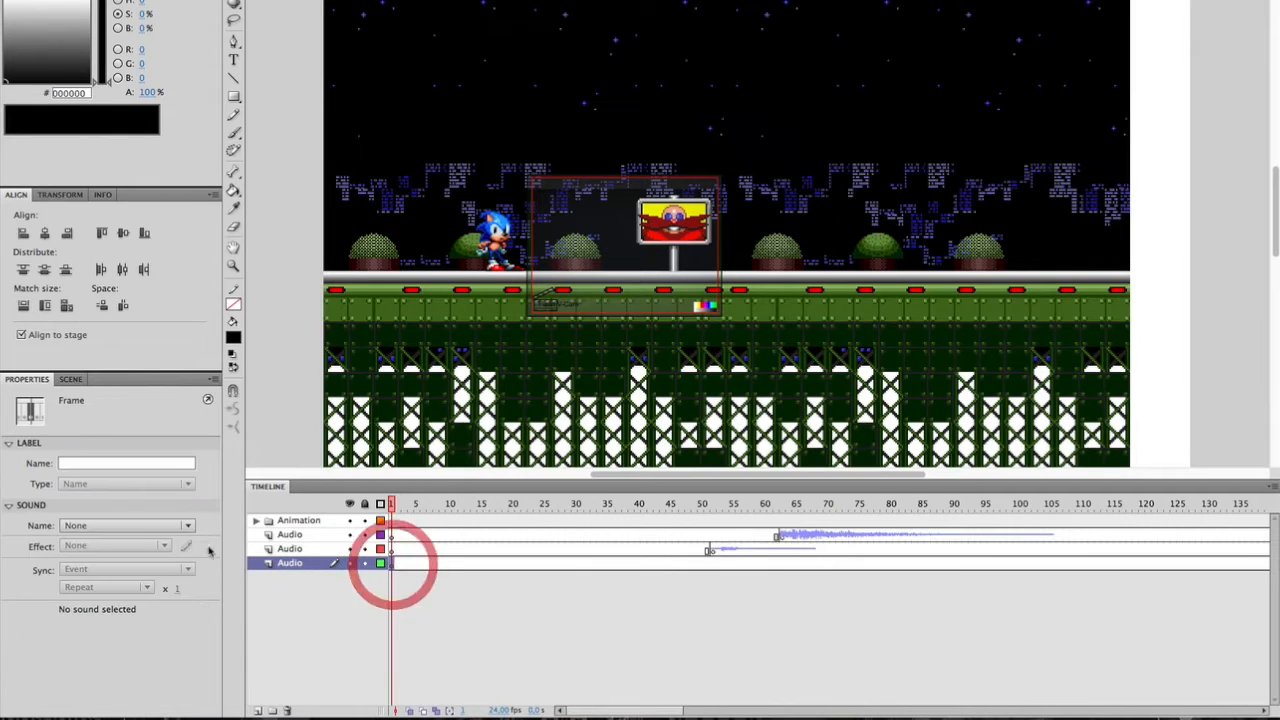
{"action": "left_click", "coordinate": [158, 535]}
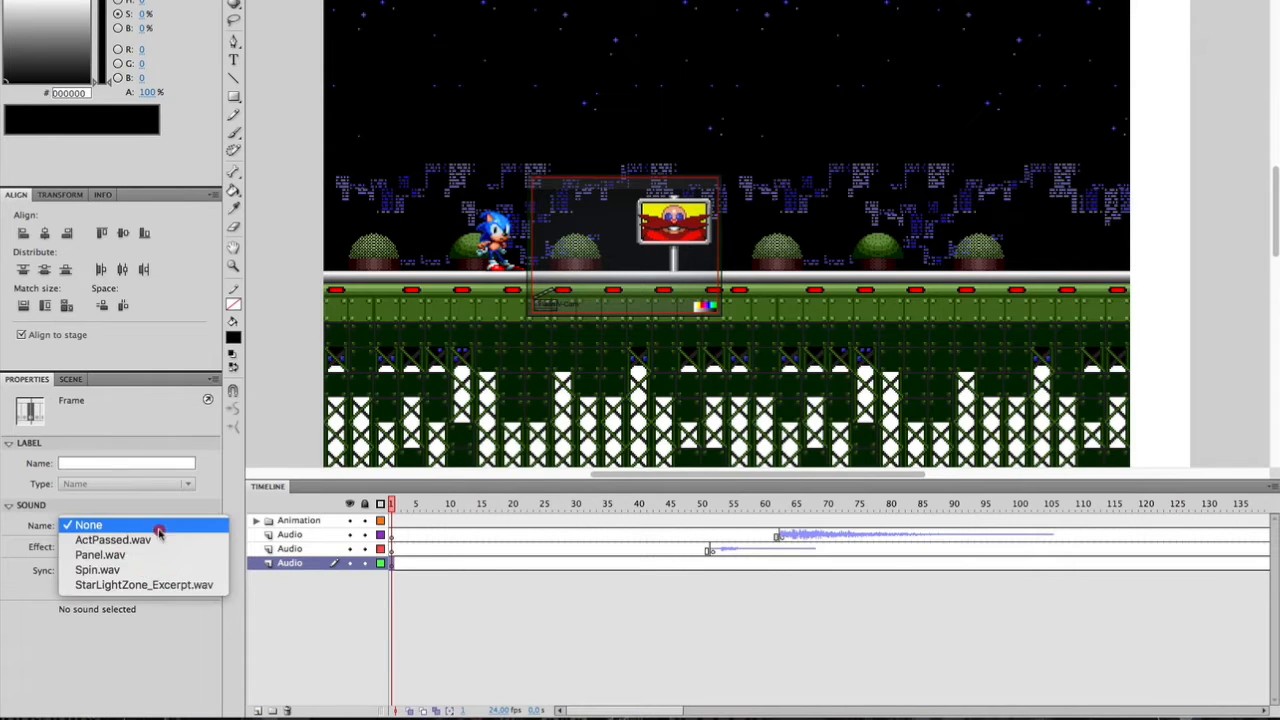
{"action": "left_click", "coordinate": [113, 585]}
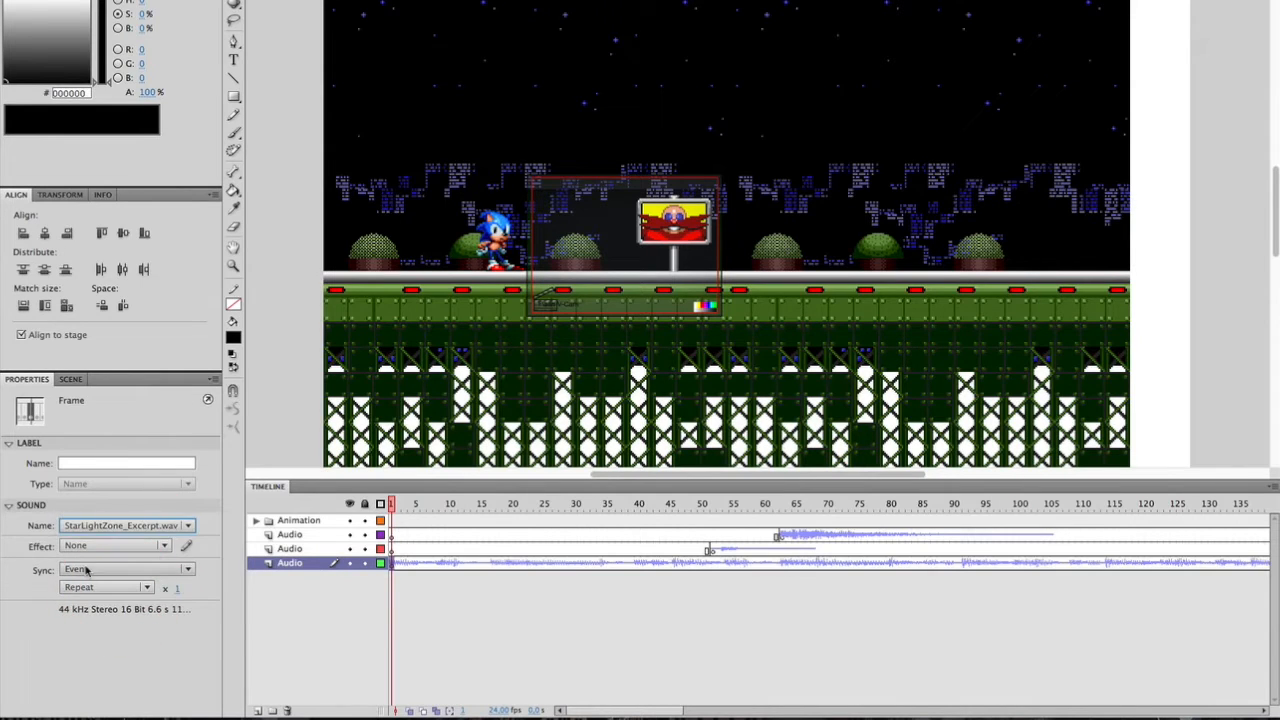
{"action": "left_click", "coordinate": [98, 572]}
{"action": "left_click", "coordinate": [105, 614]}
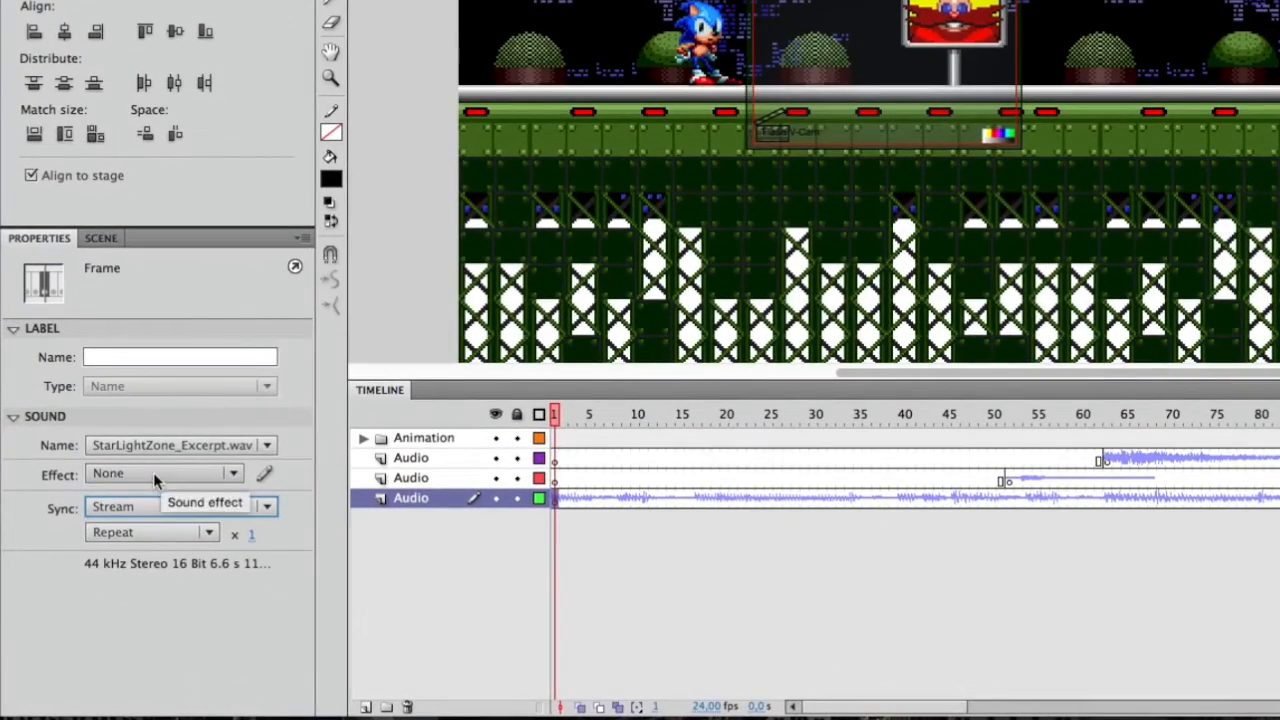
{"action": "left_click", "coordinate": [153, 472]}
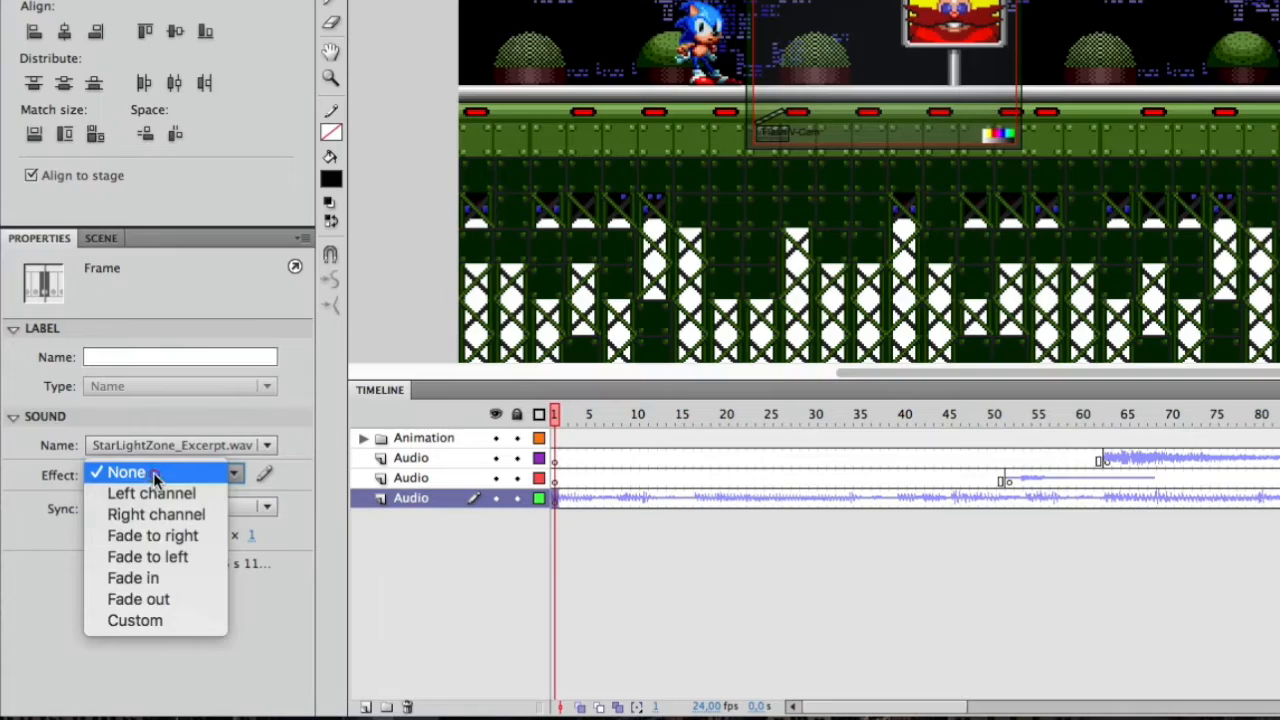
{"action": "left_click", "coordinate": [165, 600]}
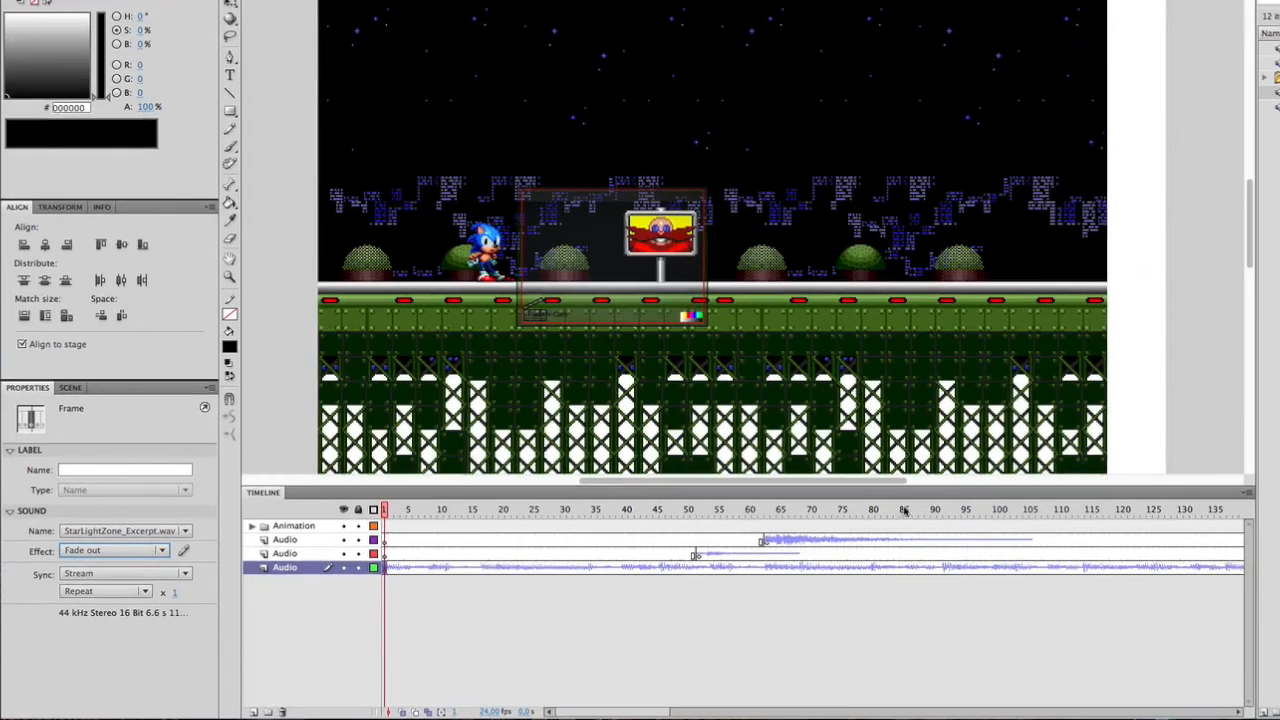
Cut off the music with a blank keyframe at frame 107 of its Audio layer, where the Panel.wav sound ends.
{"action": "left_click_drag", "start_coordinate": [778, 510], "coordinate": [1040, 570]}
{"action": "right_click", "coordinate": [1040, 570]}
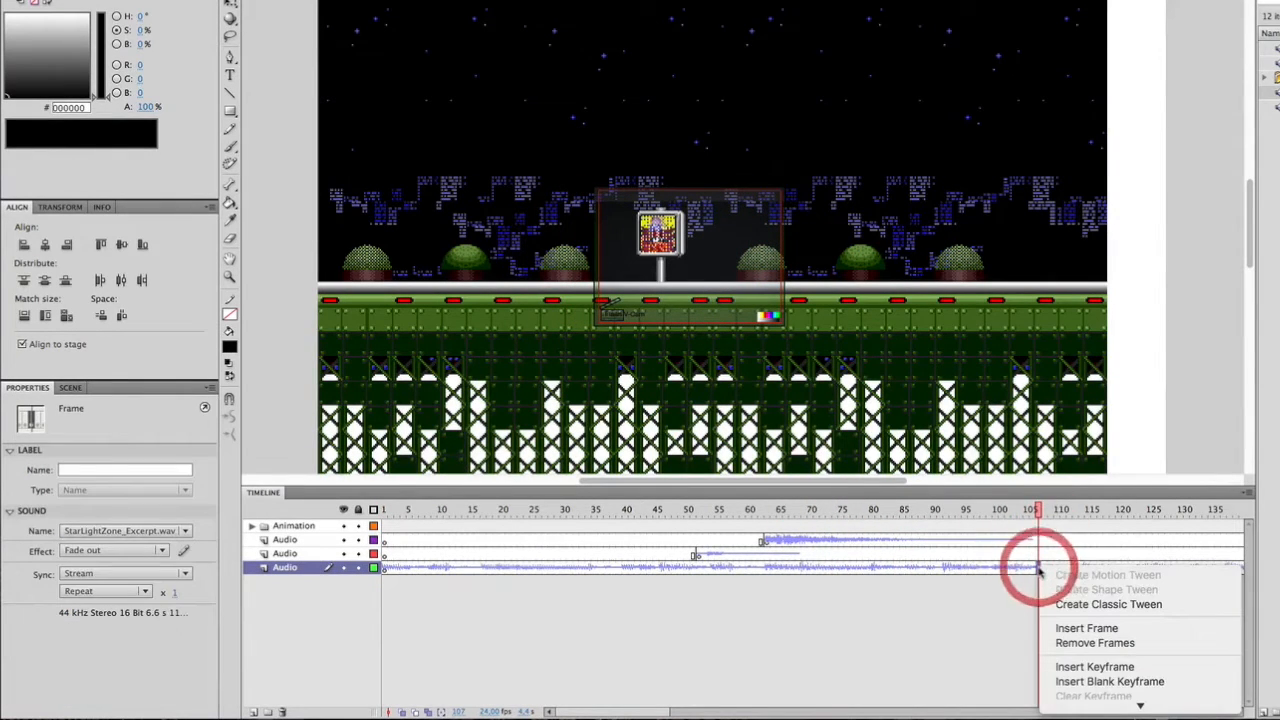
{"action": "left_click", "coordinate": [1084, 684]}
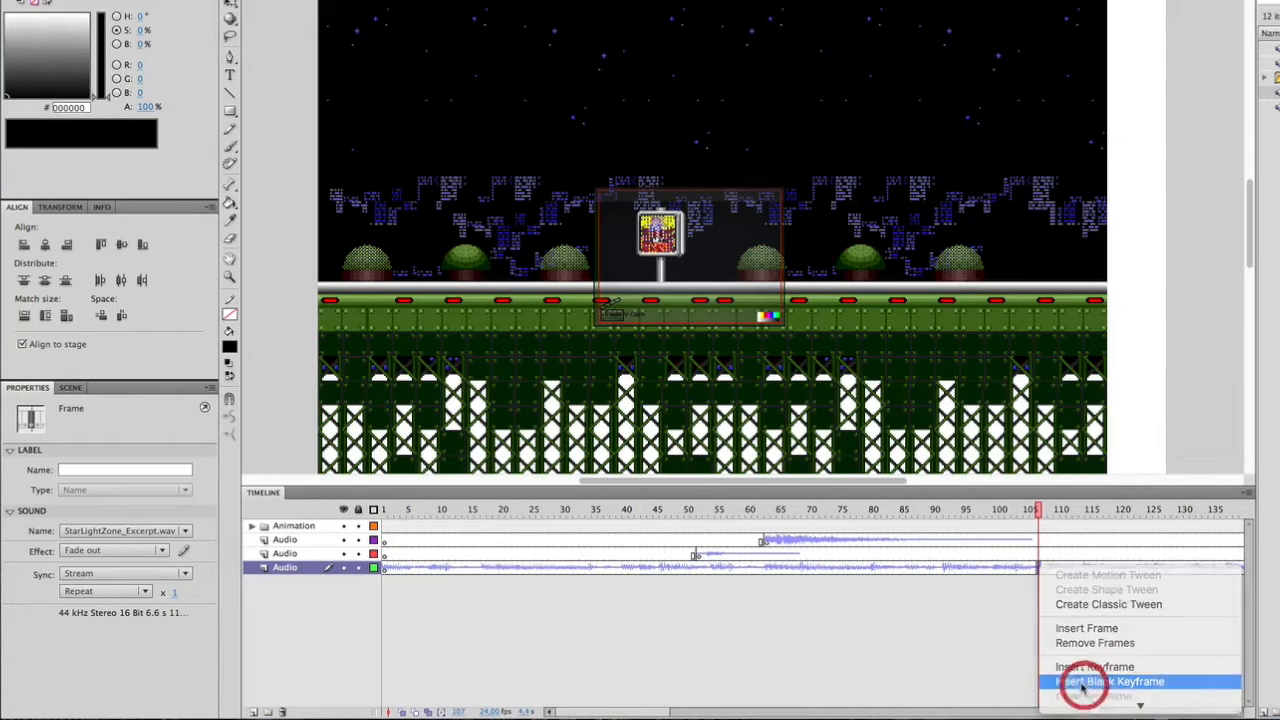
Edit the music's envelope so the fade-out starts at about 2.9 s and reaches silence at about 4.4 s, and play back the timeline.
{"action": "left_click", "coordinate": [987, 567]}
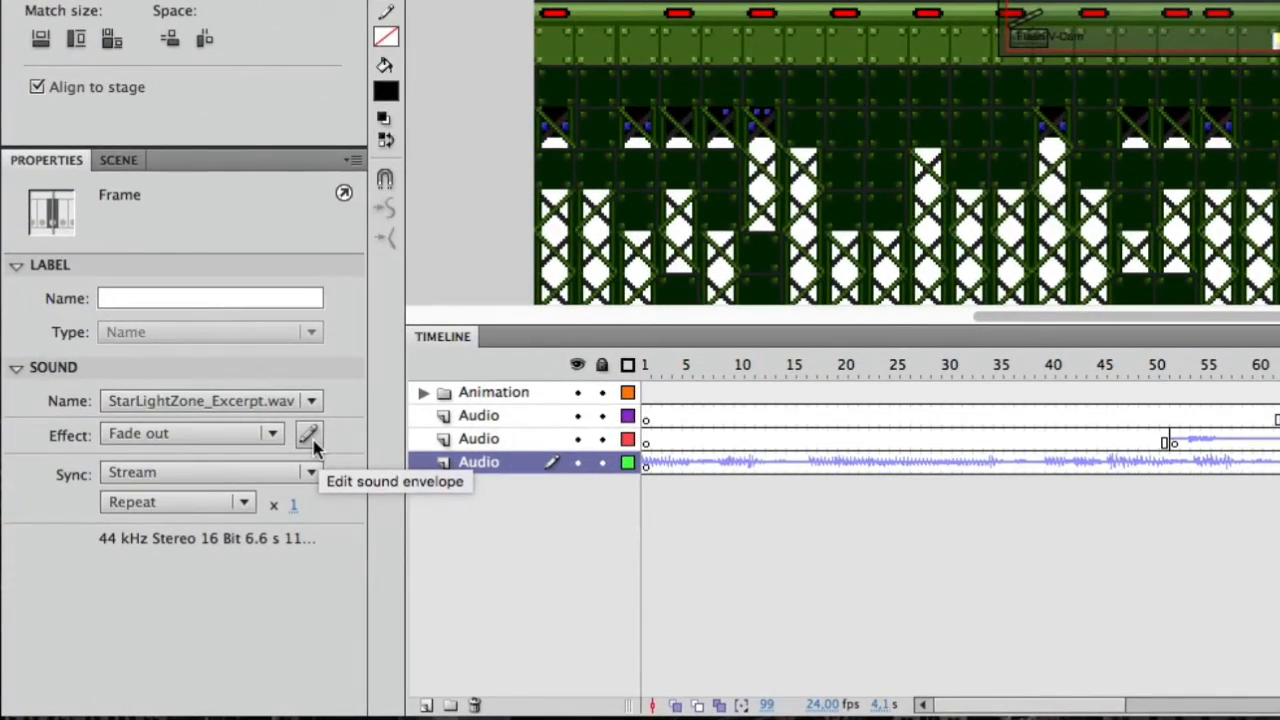
{"action": "left_click", "coordinate": [311, 440]}
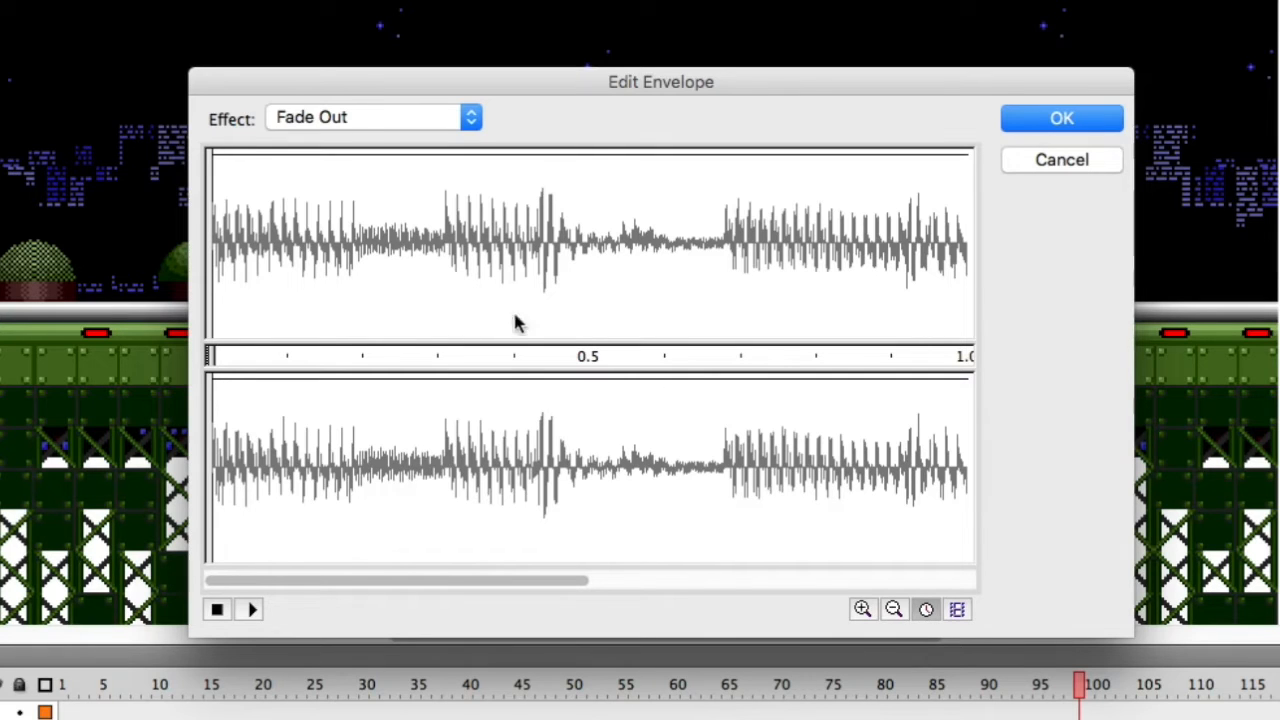
{"action": "left_click", "coordinate": [894, 612]}
{"action": "left_click", "coordinate": [894, 612]}
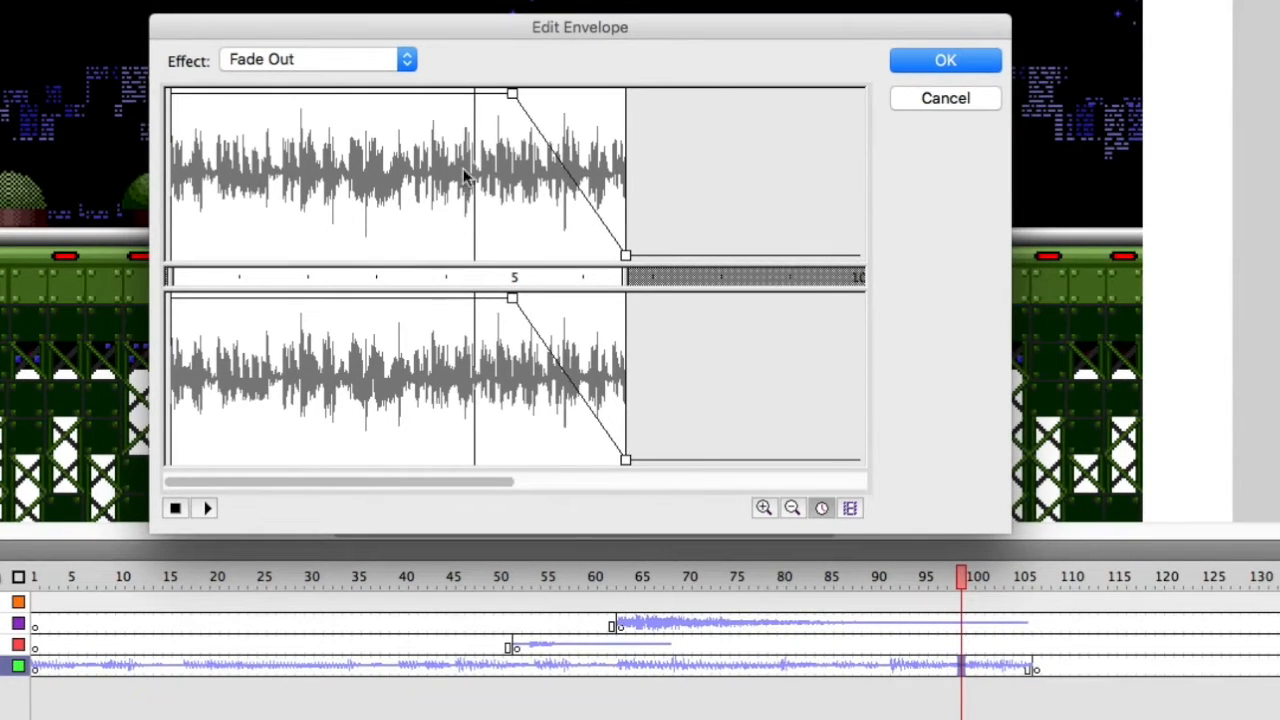
{"action": "left_click", "coordinate": [513, 96]}
{"action": "left_click_drag", "start_coordinate": [515, 99], "coordinate": [367, 94]}
{"action": "left_click_drag", "start_coordinate": [626, 256], "coordinate": [478, 278]}
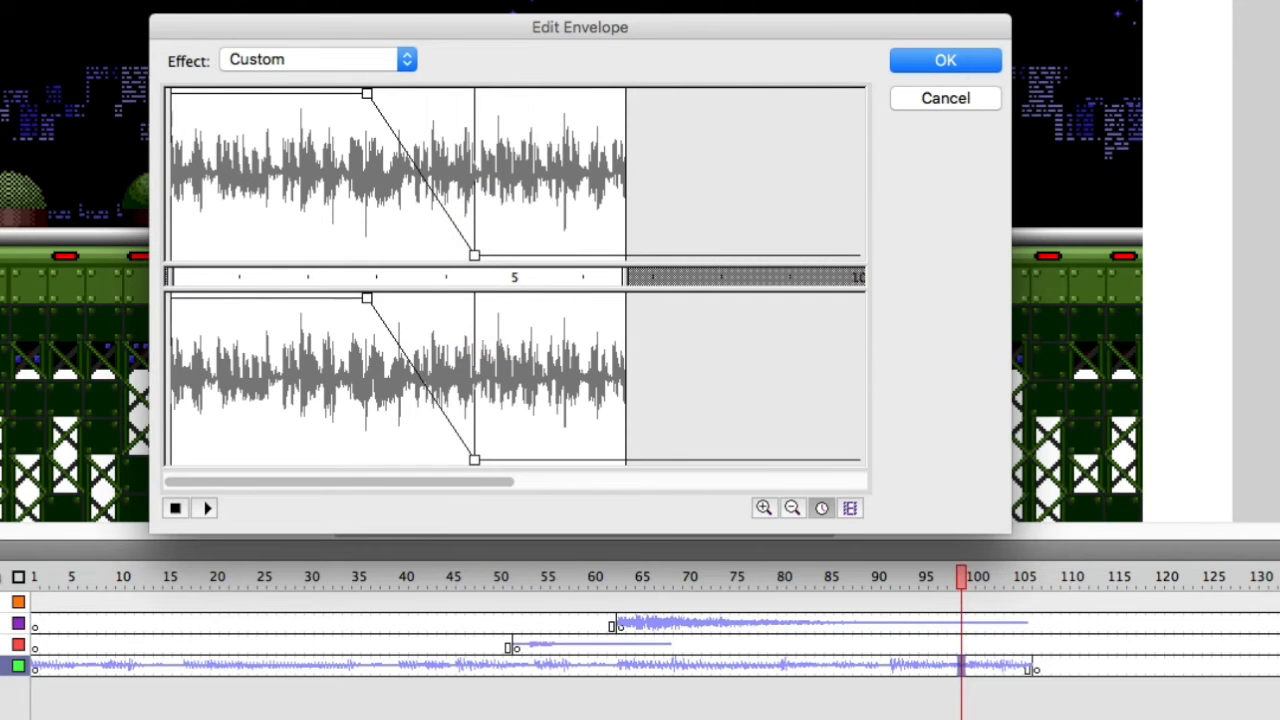
{"action": "left_click", "coordinate": [943, 58]}
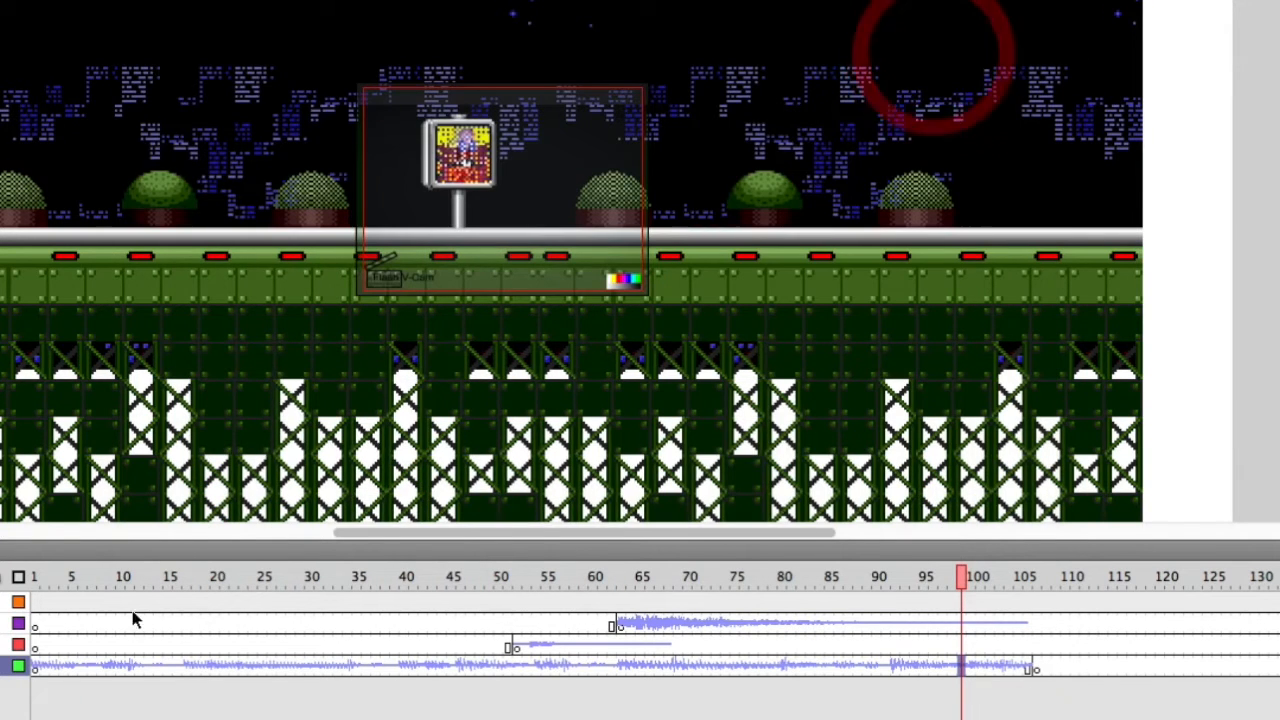
{"action": "left_click", "coordinate": [46, 582]}
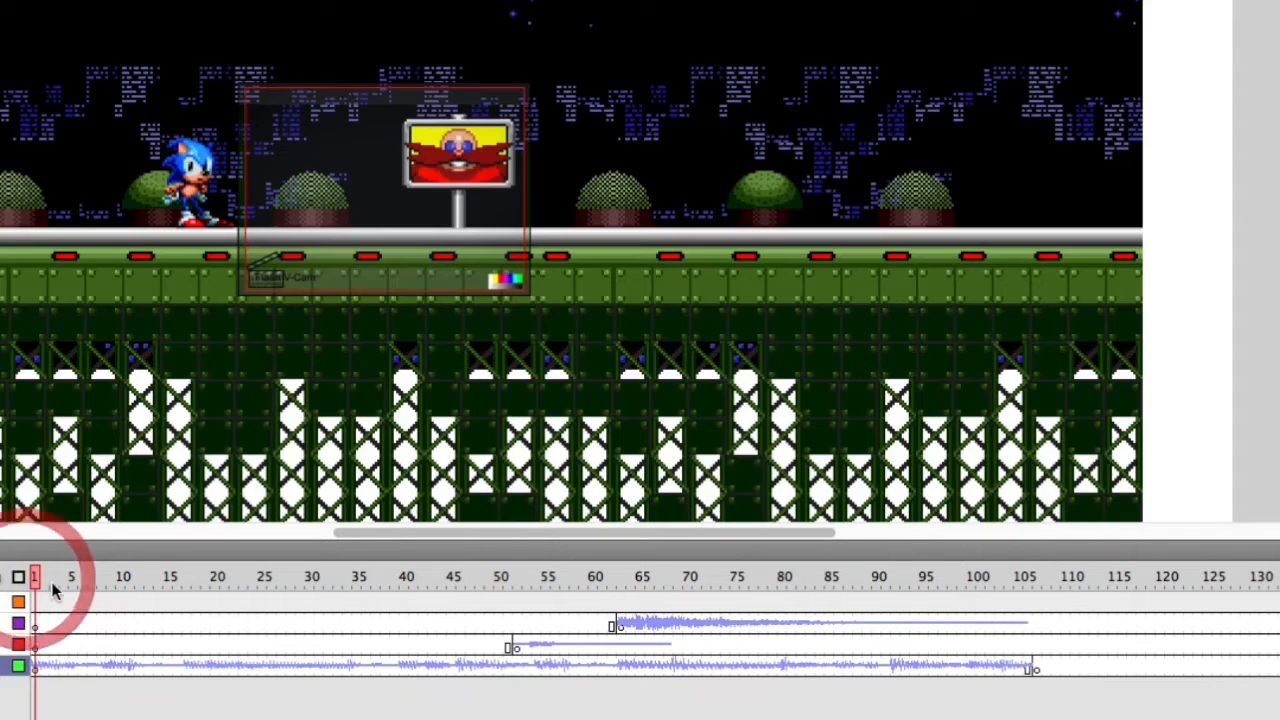
{"action": "key", "text": "Return"}
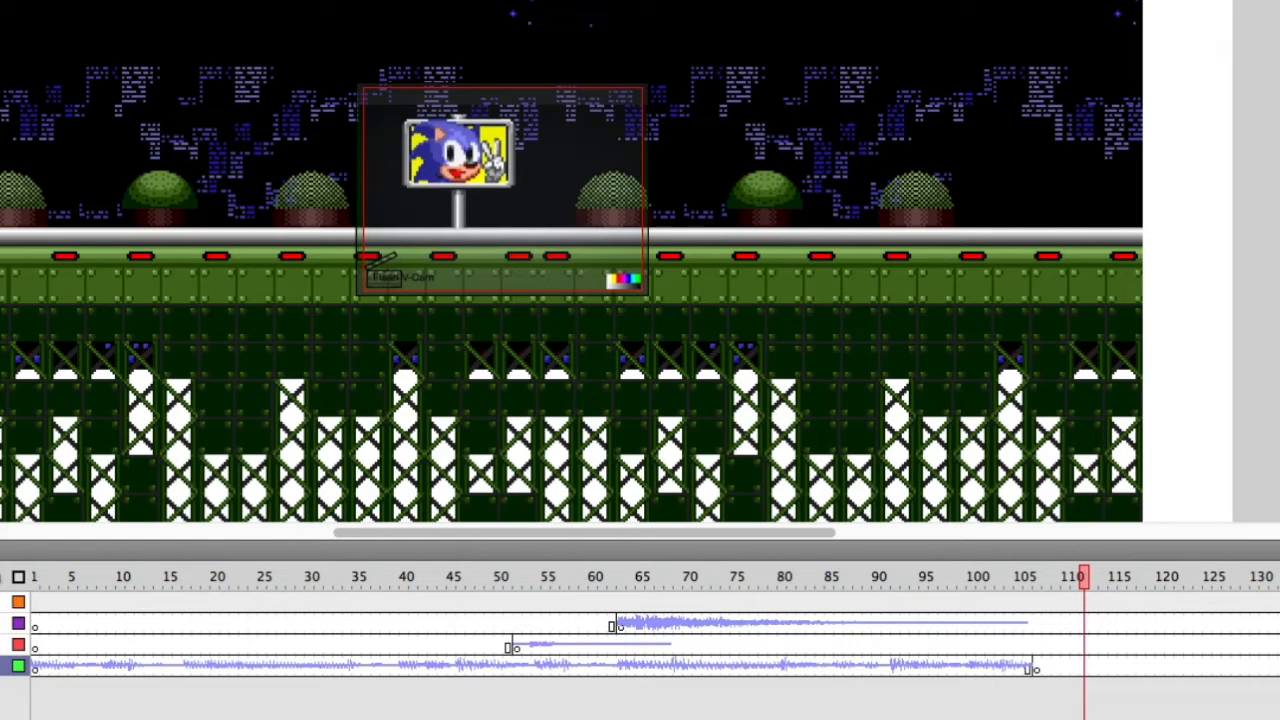
Move the start of the music's fade-out in the envelope to about 3.6 s and play back the timeline.
{"action": "left_click", "coordinate": [385, 666]}
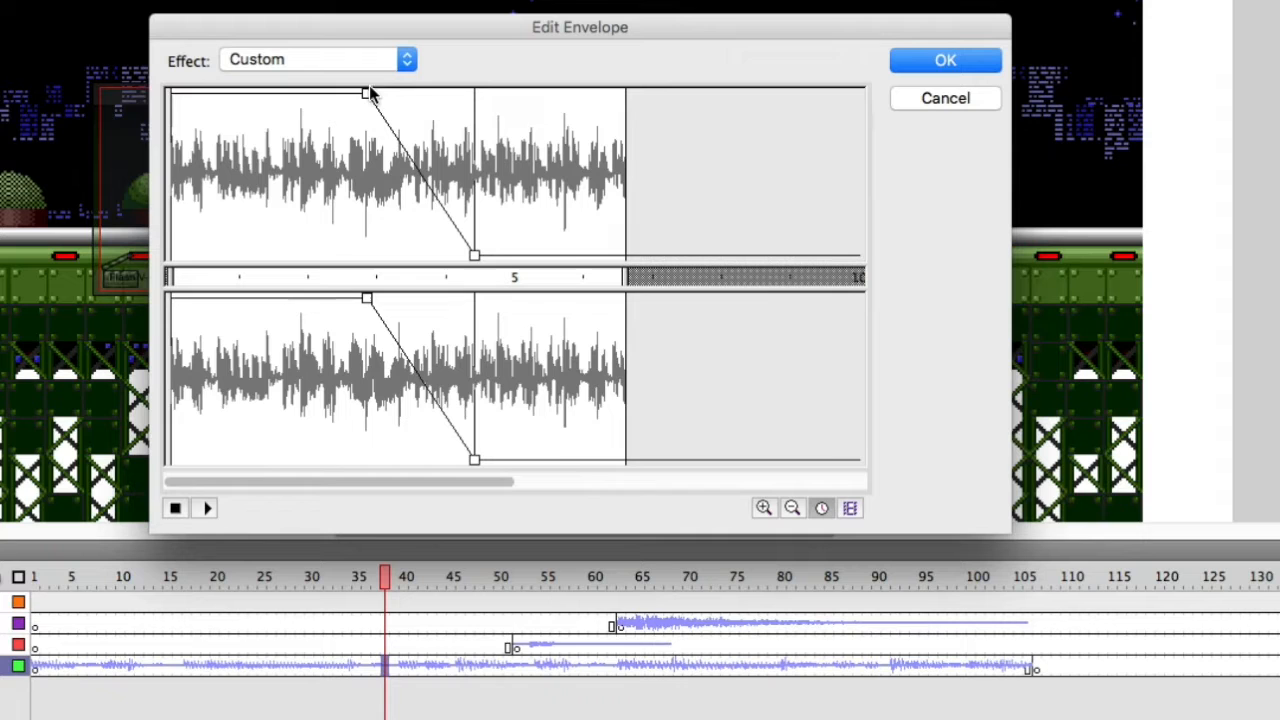
{"action": "left_click_drag", "start_coordinate": [367, 92], "coordinate": [415, 89]}
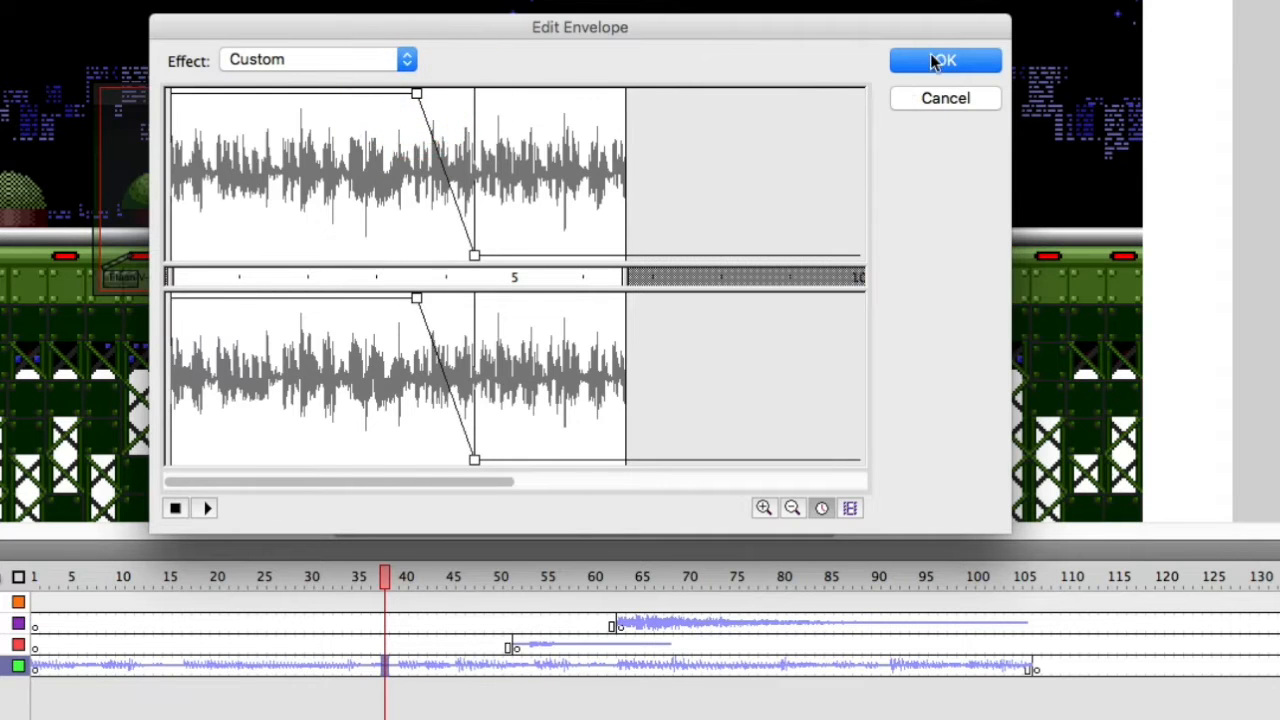
{"action": "left_click", "coordinate": [932, 60]}
{"action": "key", "text": "Return"}
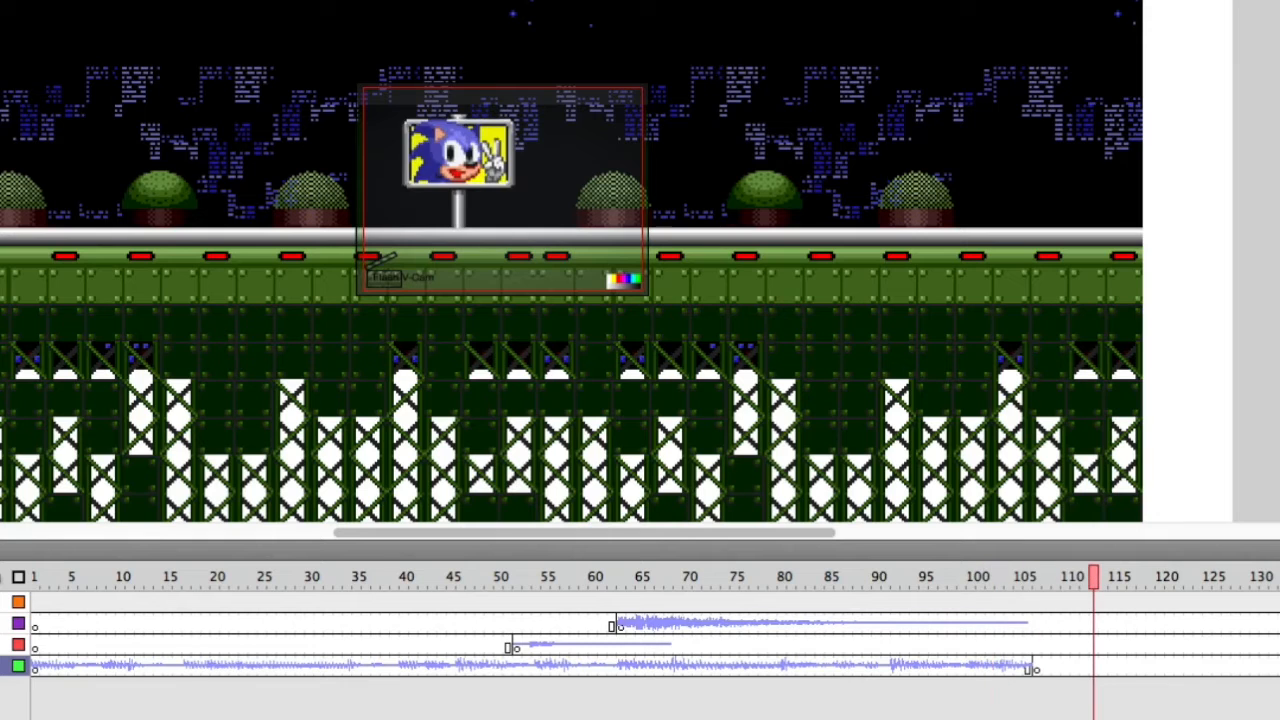
Insert a blank keyframe at frame 115 of the middle Audio layer, after the music ends.
{"action": "left_click", "coordinate": [945, 672]}
{"action": "left_click_drag", "start_coordinate": [945, 580], "coordinate": [1106, 620]}
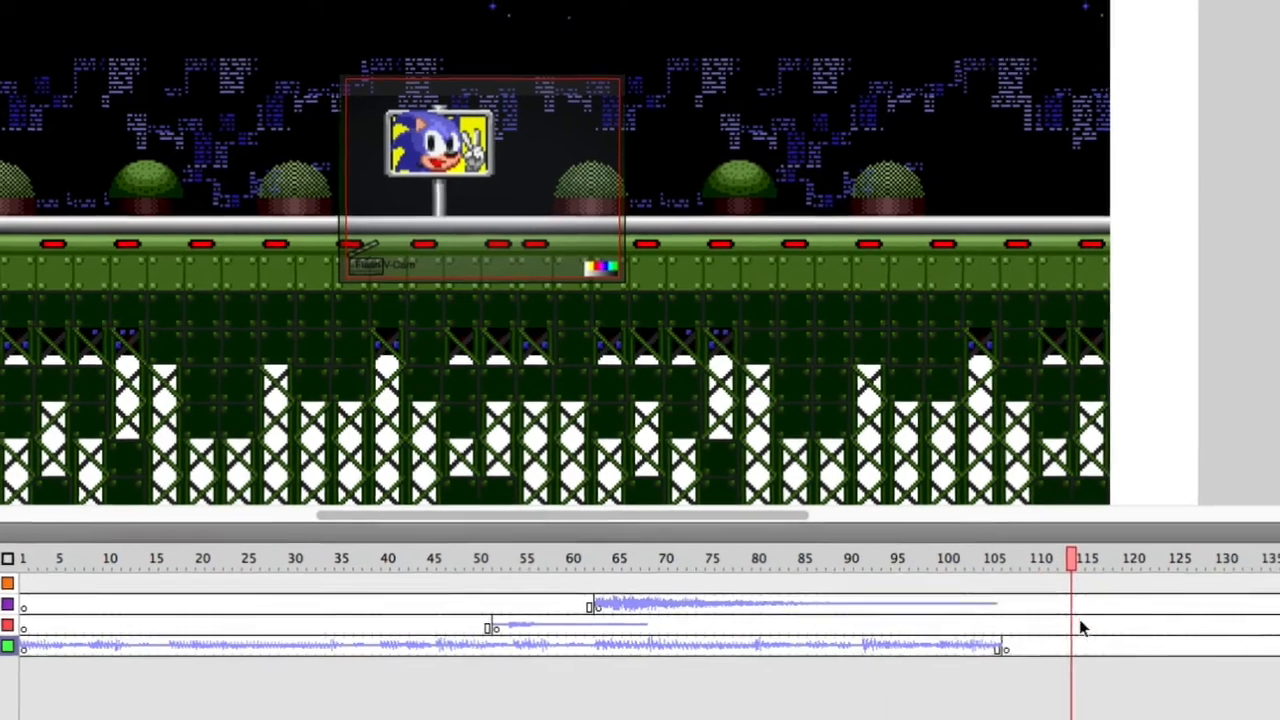
{"action": "right_click", "coordinate": [1109, 647]}
{"action": "left_click", "coordinate": [1072, 712]}
Assign ActPassed.wav to the frame 115 keyframe and set its sync to Stream.
{"action": "left_click", "coordinate": [160, 469]}
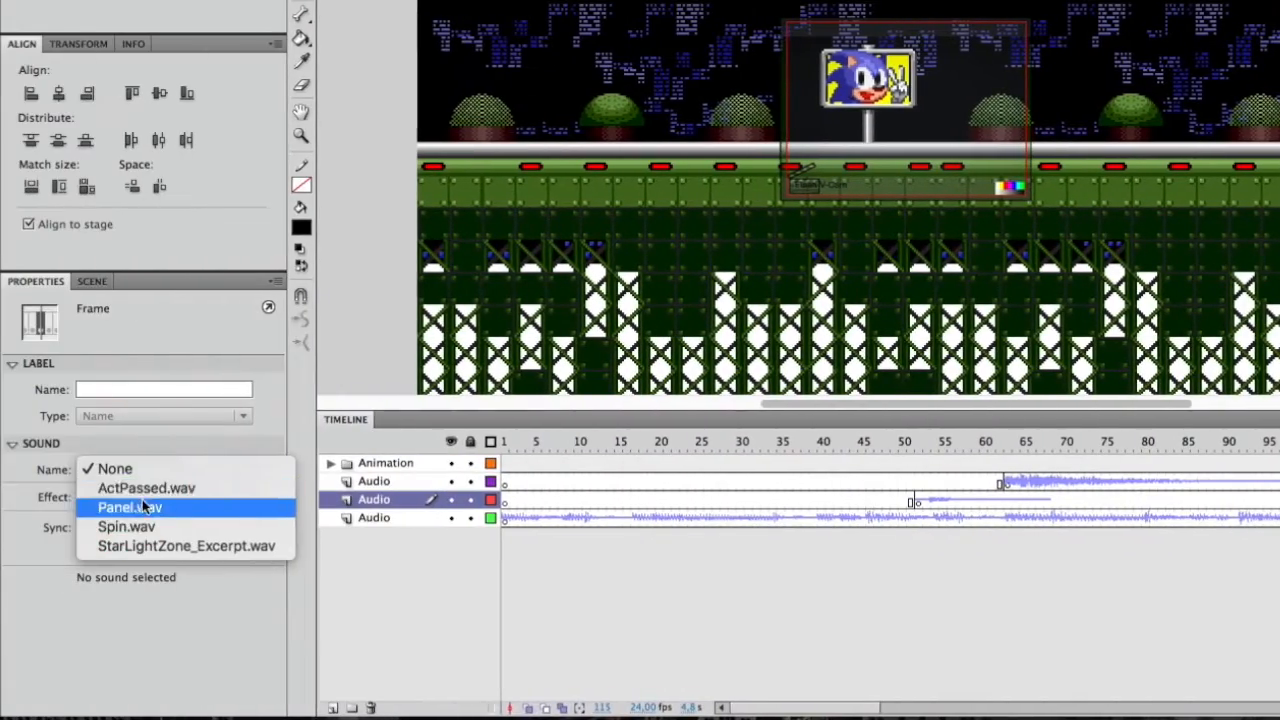
{"action": "left_click", "coordinate": [140, 489]}
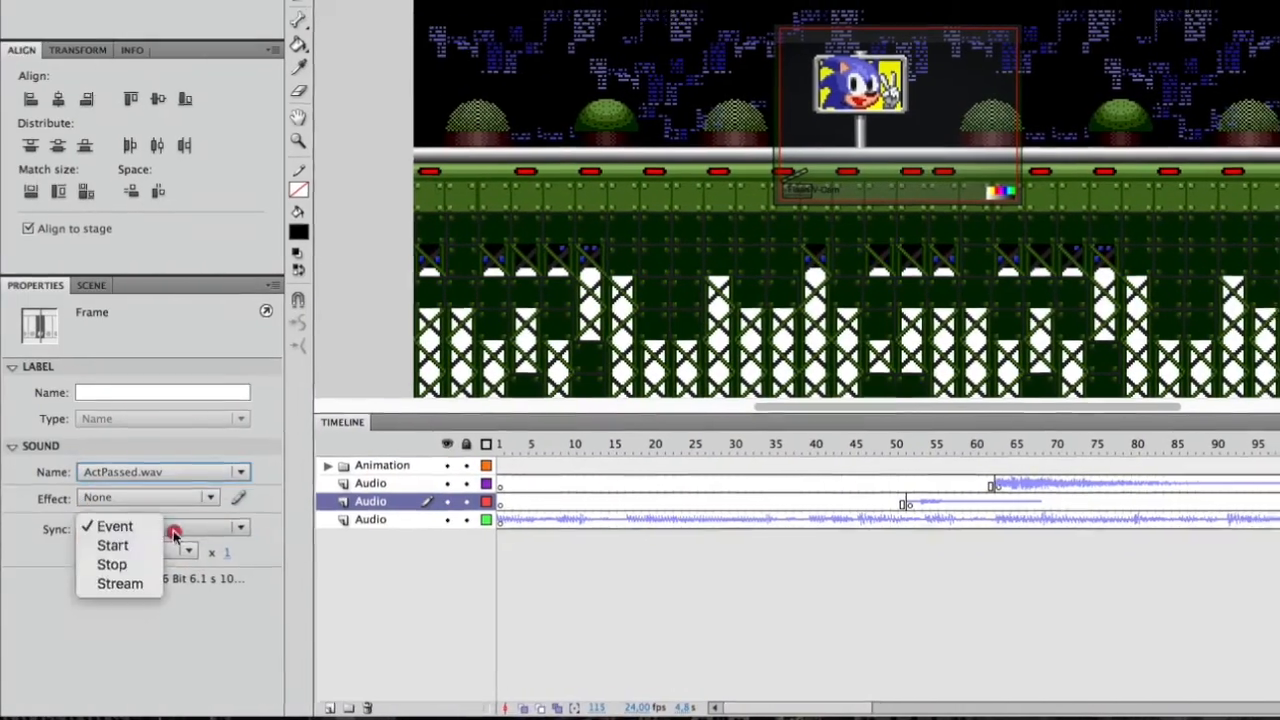
{"action": "left_click", "coordinate": [175, 527]}
{"action": "left_click", "coordinate": [112, 592]}
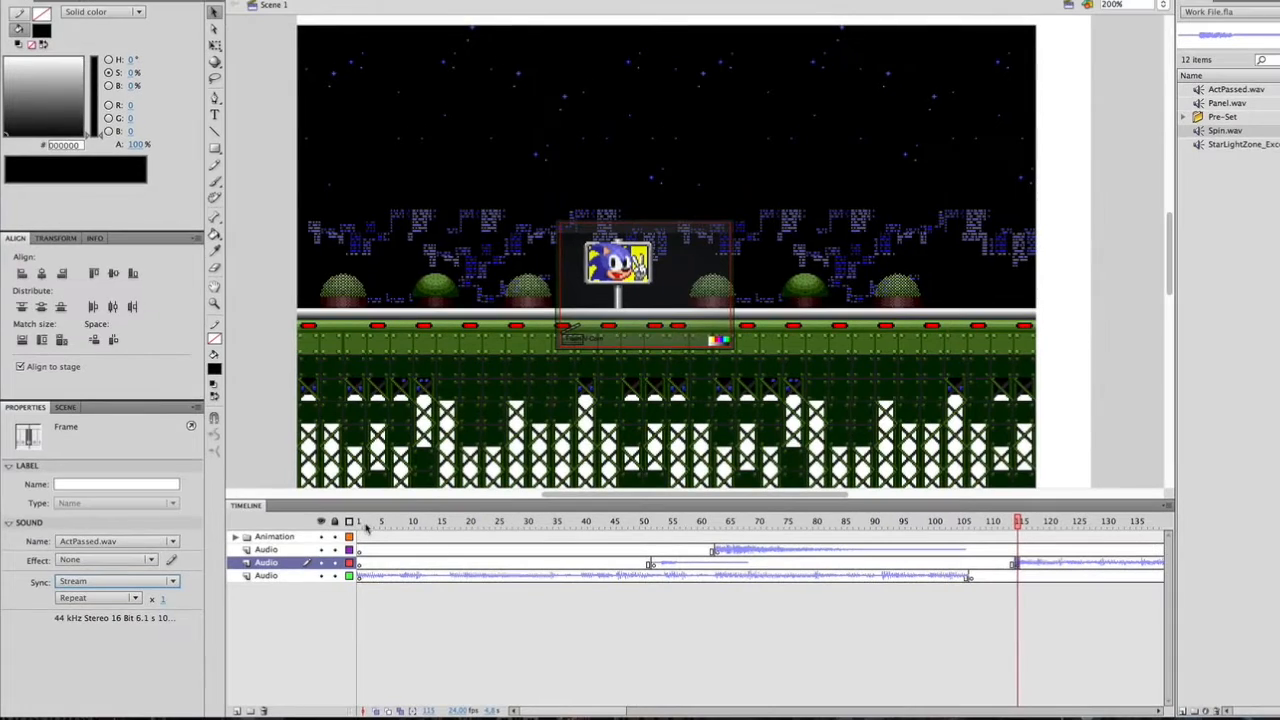
Return to frame 1 and test the scene with all sound effects and music.
{"action": "left_click", "coordinate": [362, 526]}
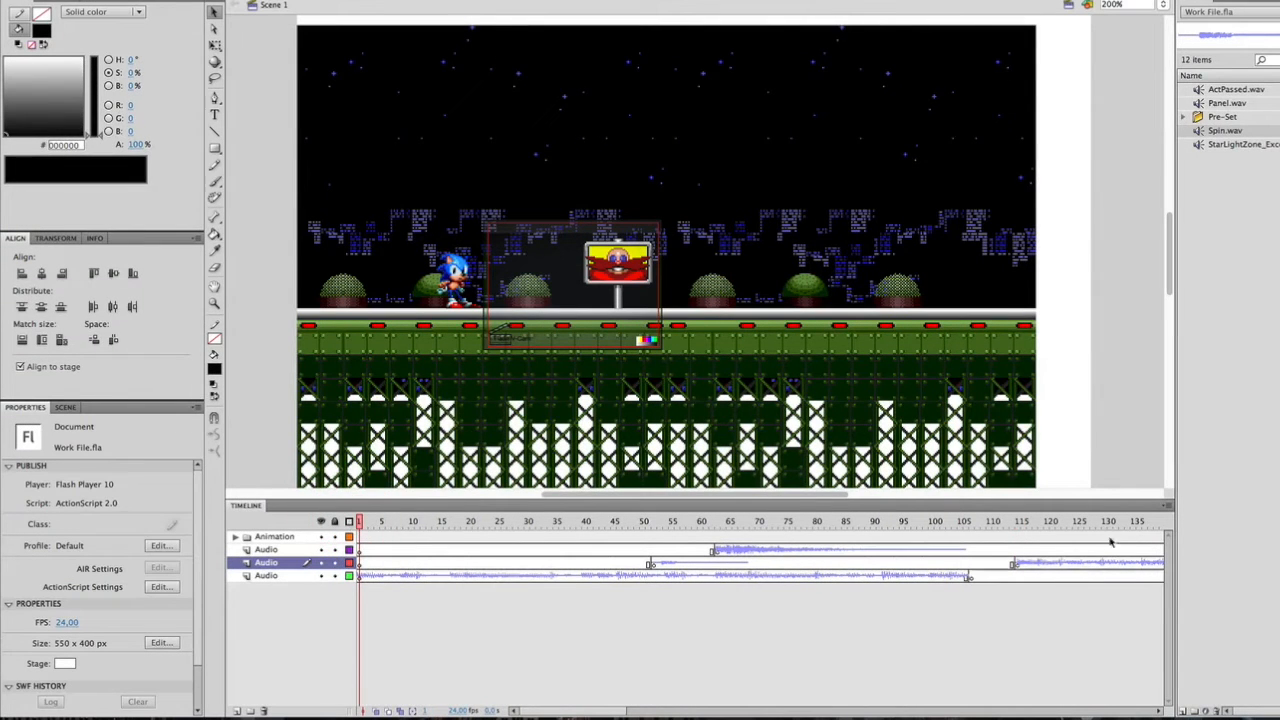
{"action": "key", "text": "super+Return"}
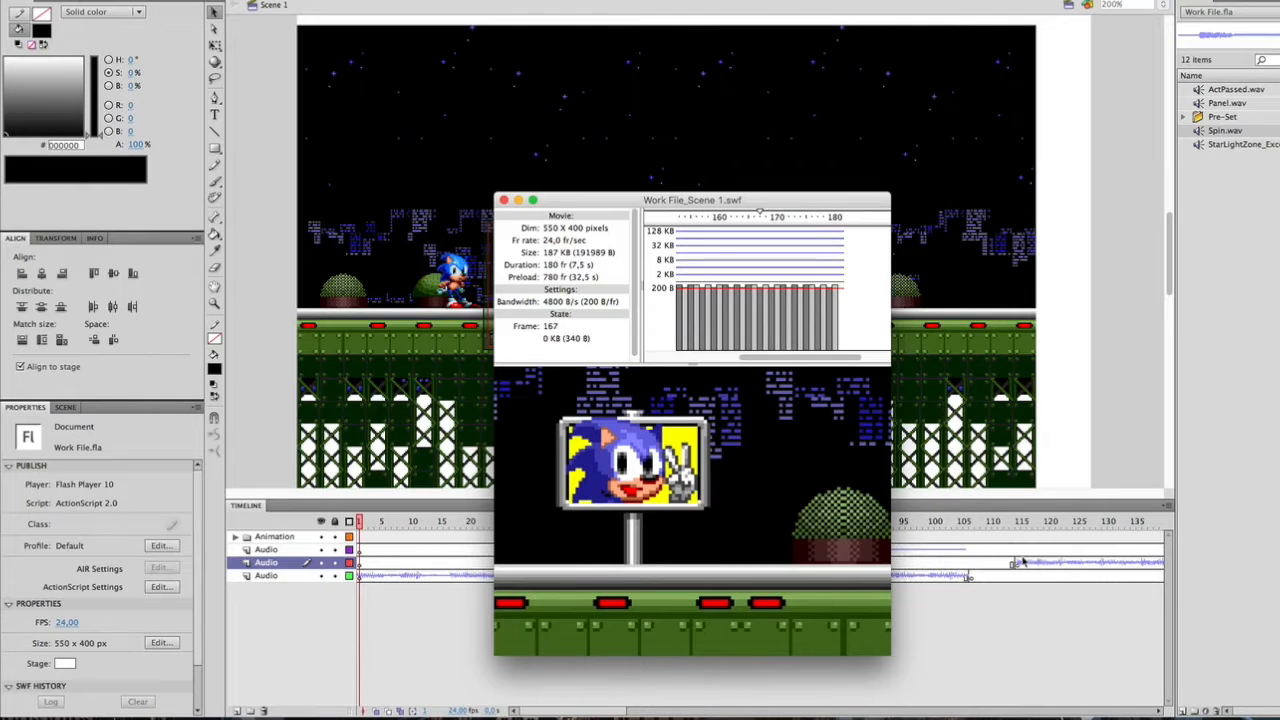
Close the scene test and scrub the opening frames of the streamed music in the lowest Audio layer.
{"action": "left_click", "coordinate": [502, 201]}
{"action": "left_click_drag", "start_coordinate": [587, 711], "coordinate": [432, 697]}
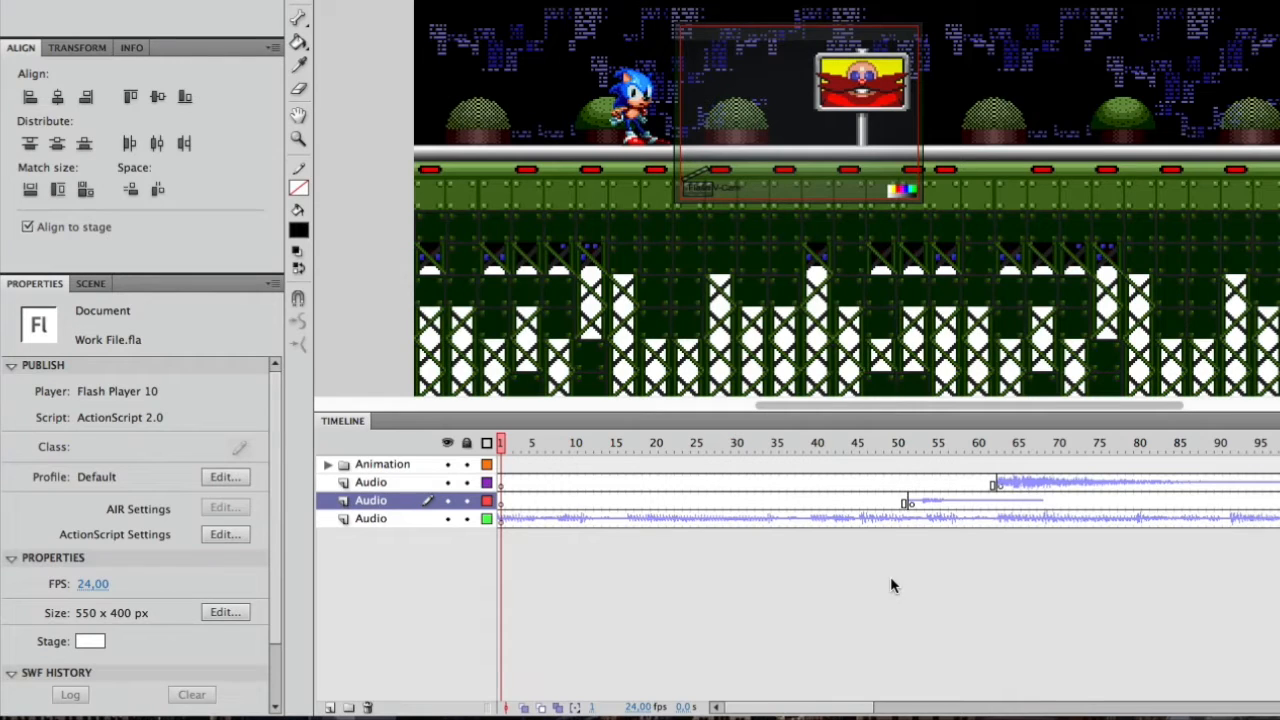
{"action": "left_click", "coordinate": [891, 578]}
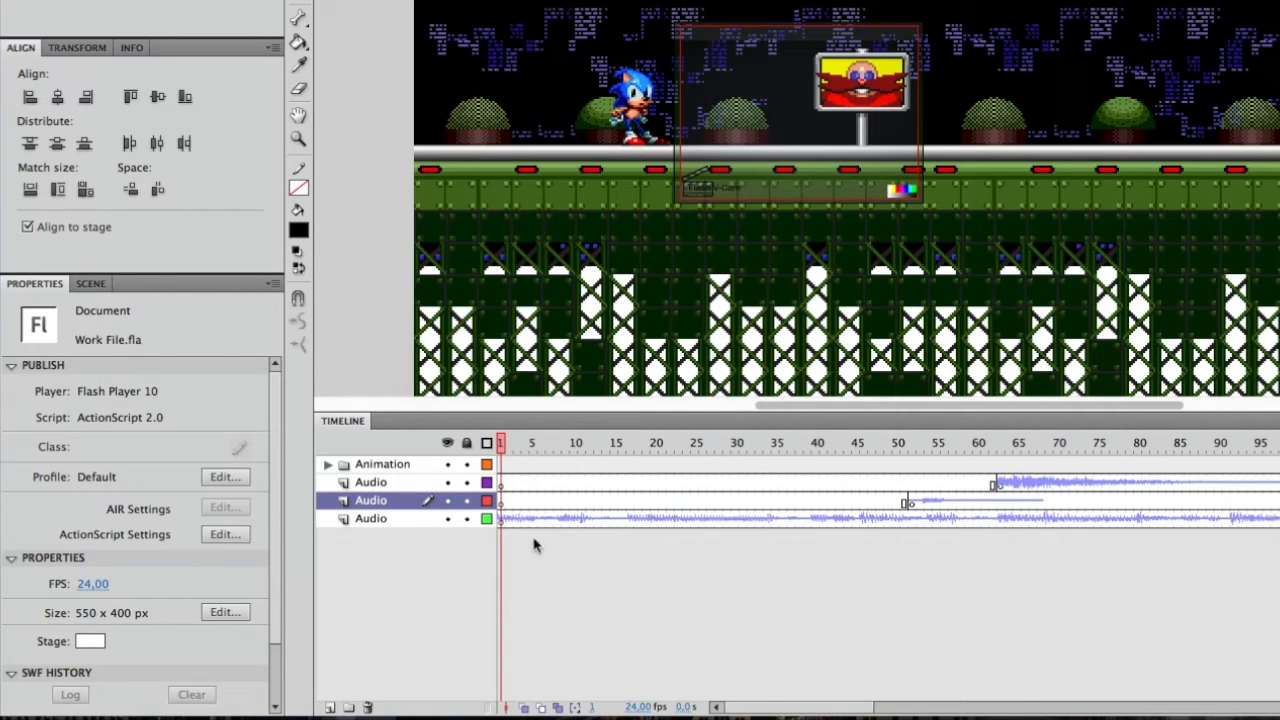
{"action": "left_click", "coordinate": [503, 518]}
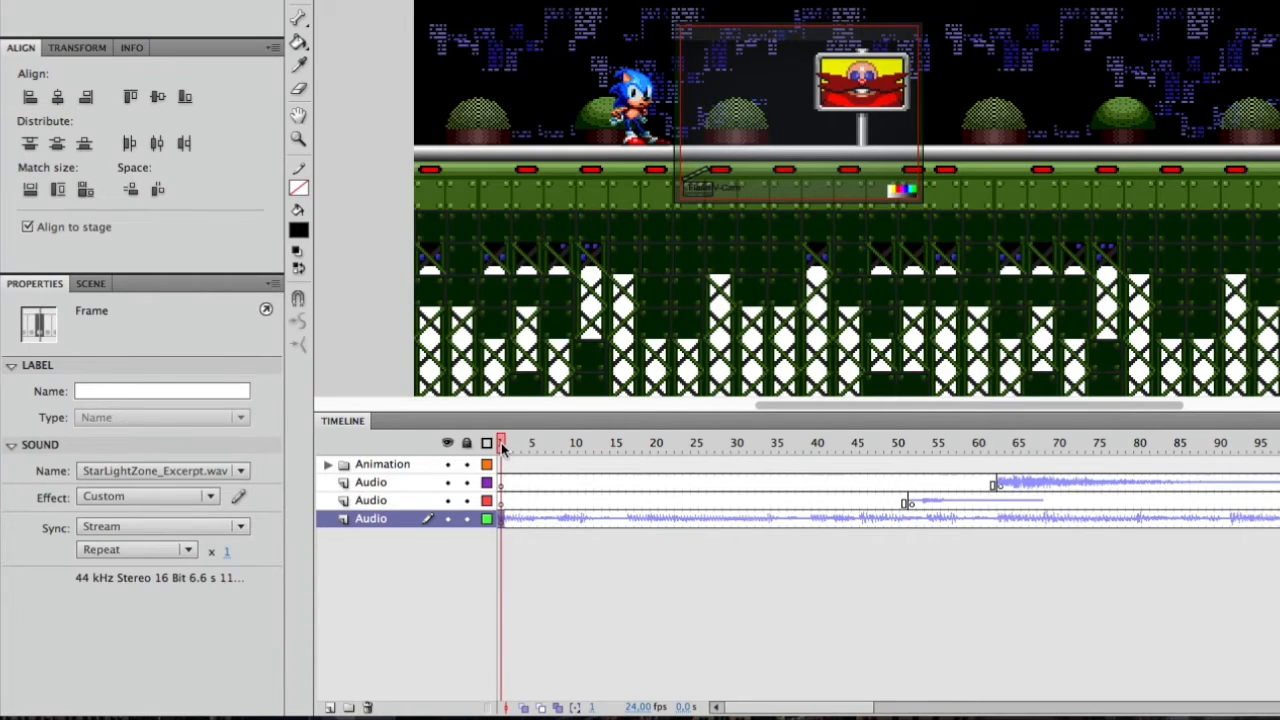
{"action": "left_click_drag", "start_coordinate": [502, 450], "coordinate": [449, 491]}
{"action": "key", "text": "XF86AudioRaiseVolume"}
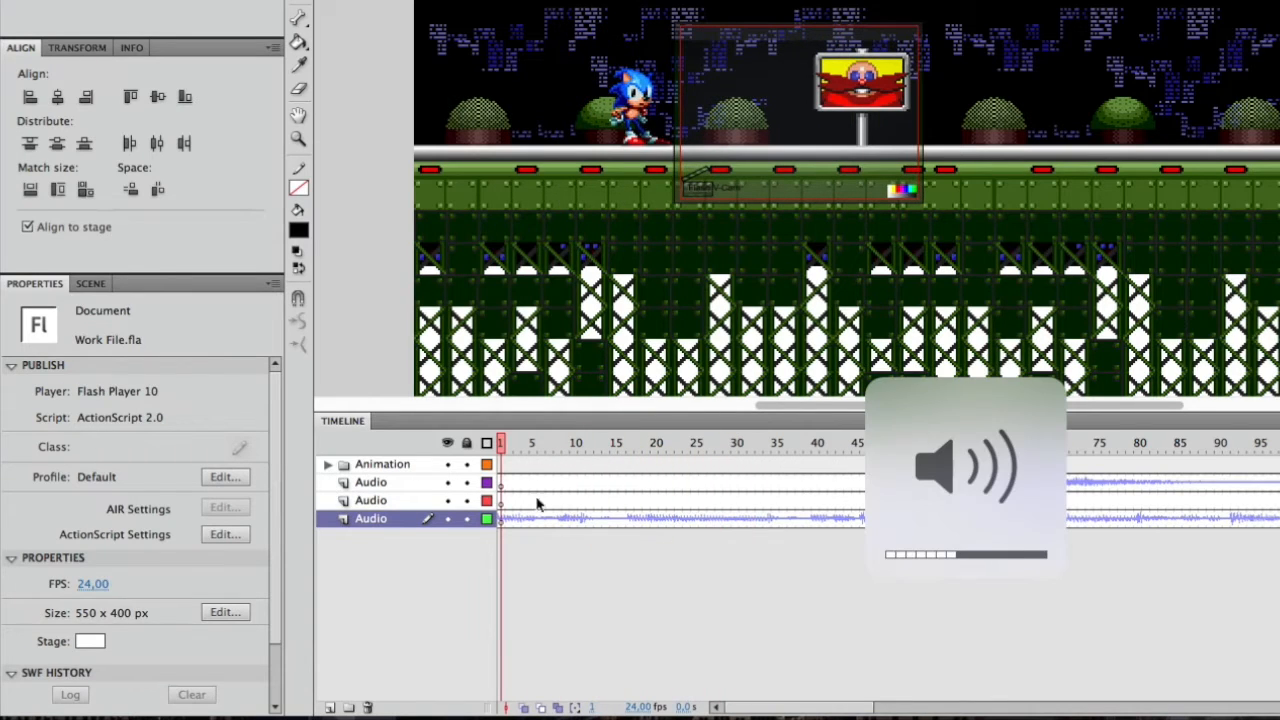
Set the sync of the StarLightZone_Excerpt.wav music to Event and scrub its opening frames.
{"action": "left_click", "coordinate": [505, 521]}
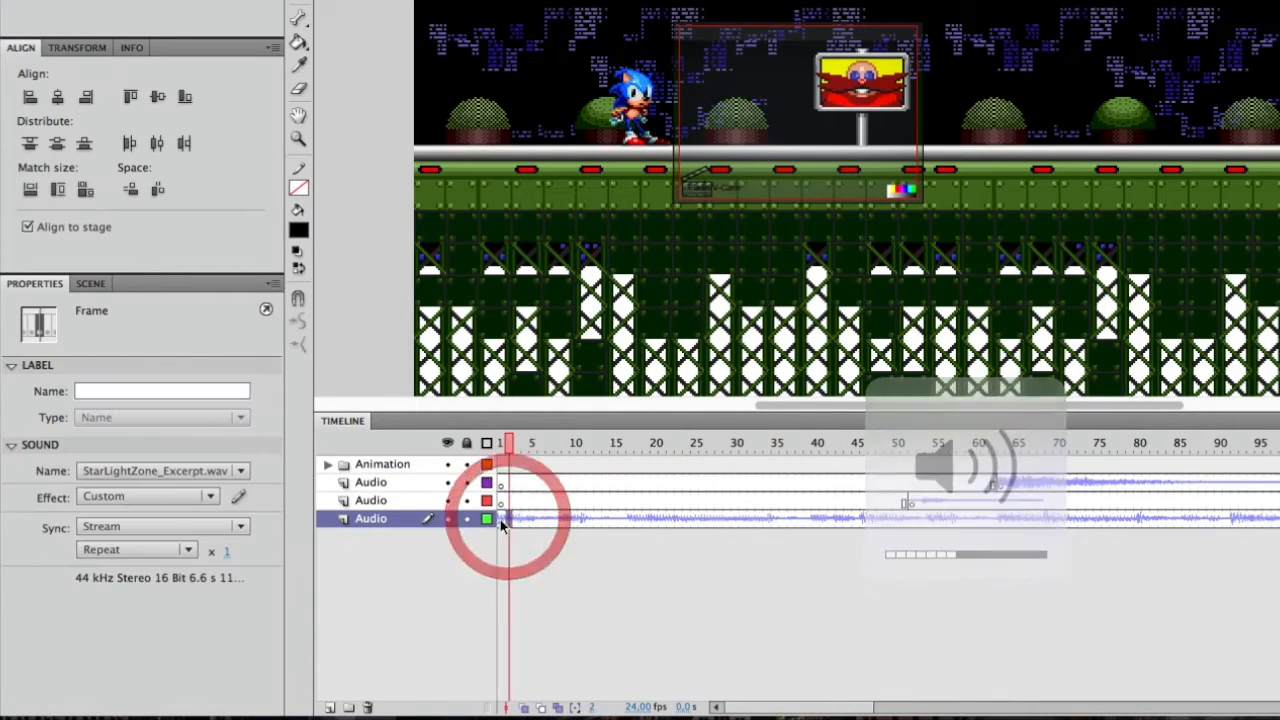
{"action": "left_click", "coordinate": [165, 526]}
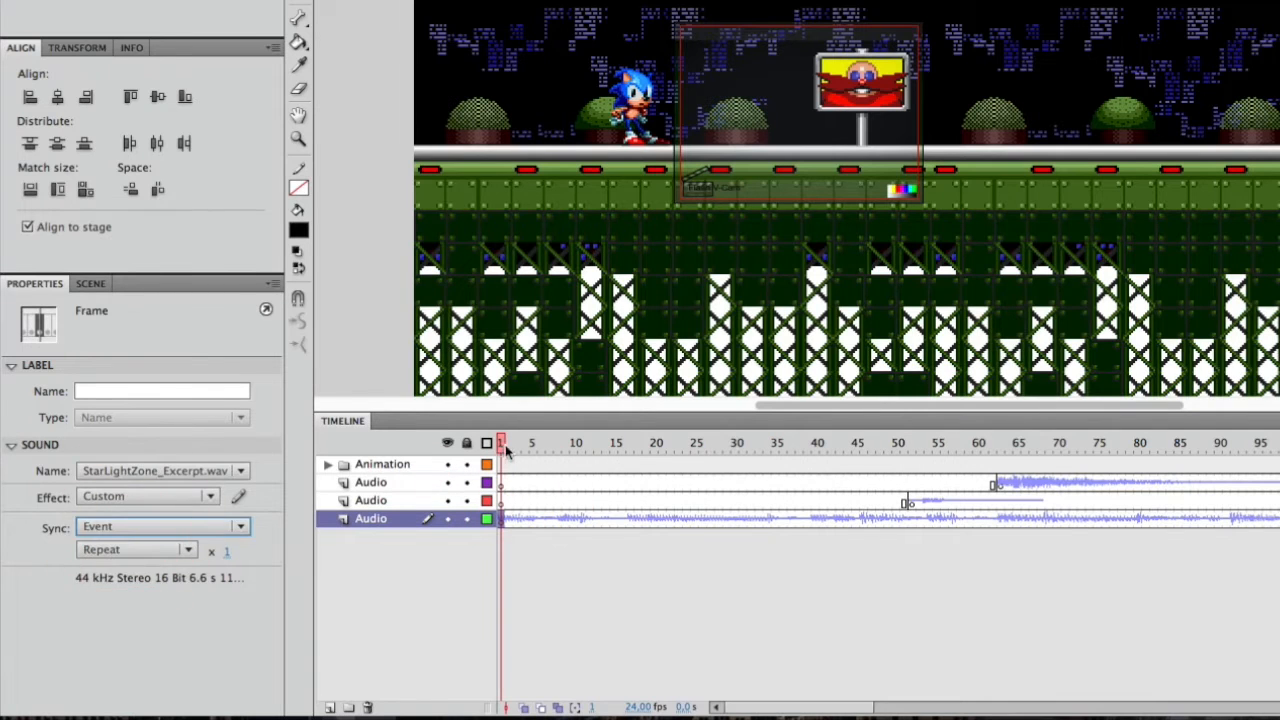
{"action": "left_click_drag", "start_coordinate": [510, 450], "coordinate": [480, 474]}
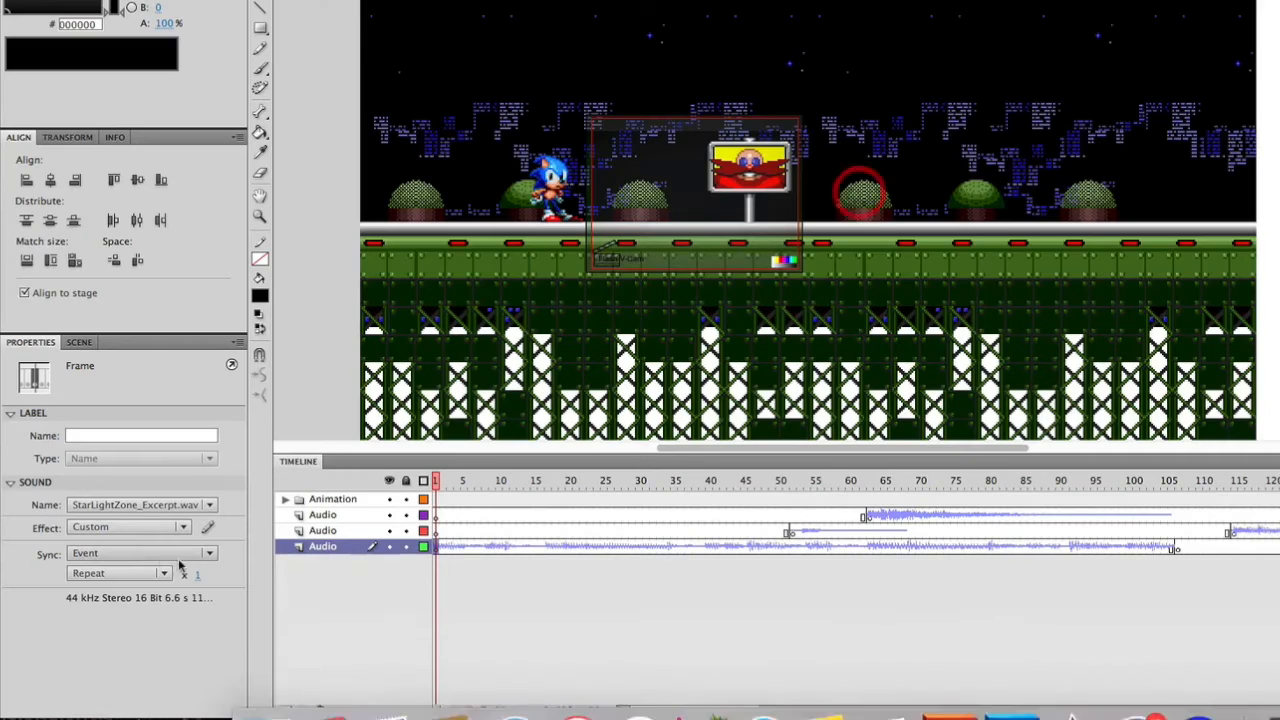
Review the music's sync options and test the scene with the music set to Event.
{"action": "left_click", "coordinate": [150, 553]}
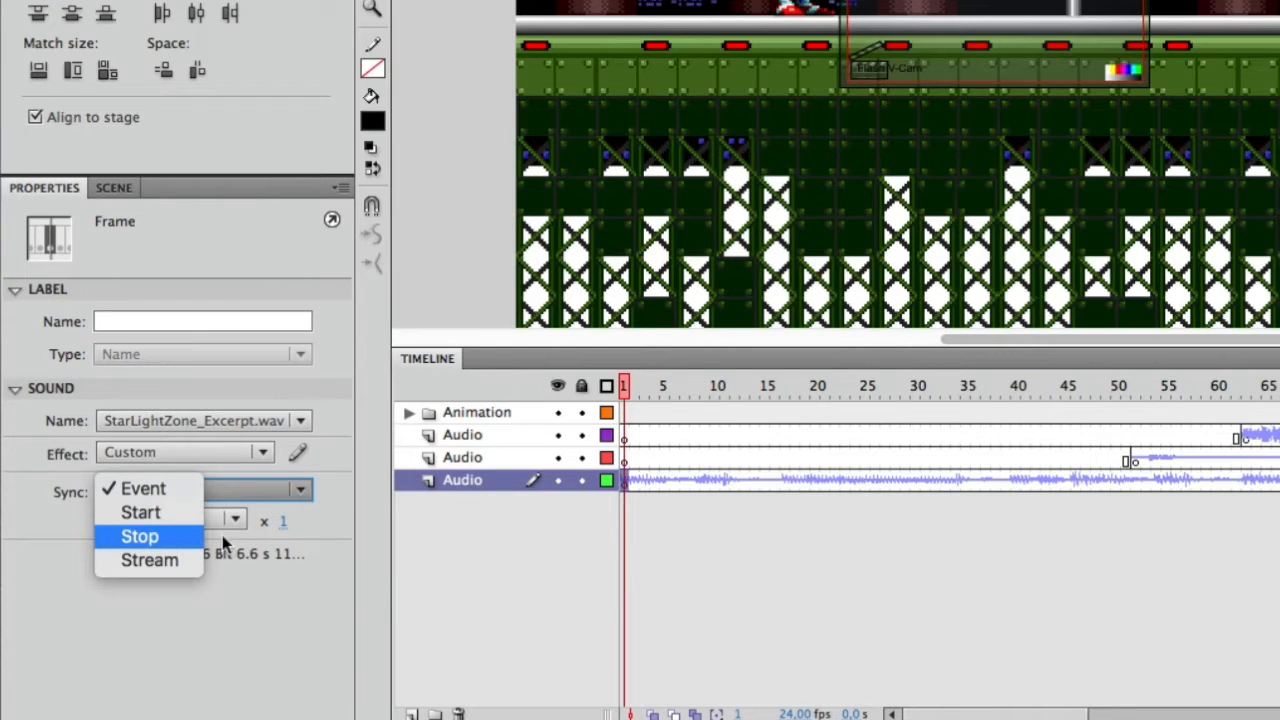
{"action": "left_click", "coordinate": [651, 607]}
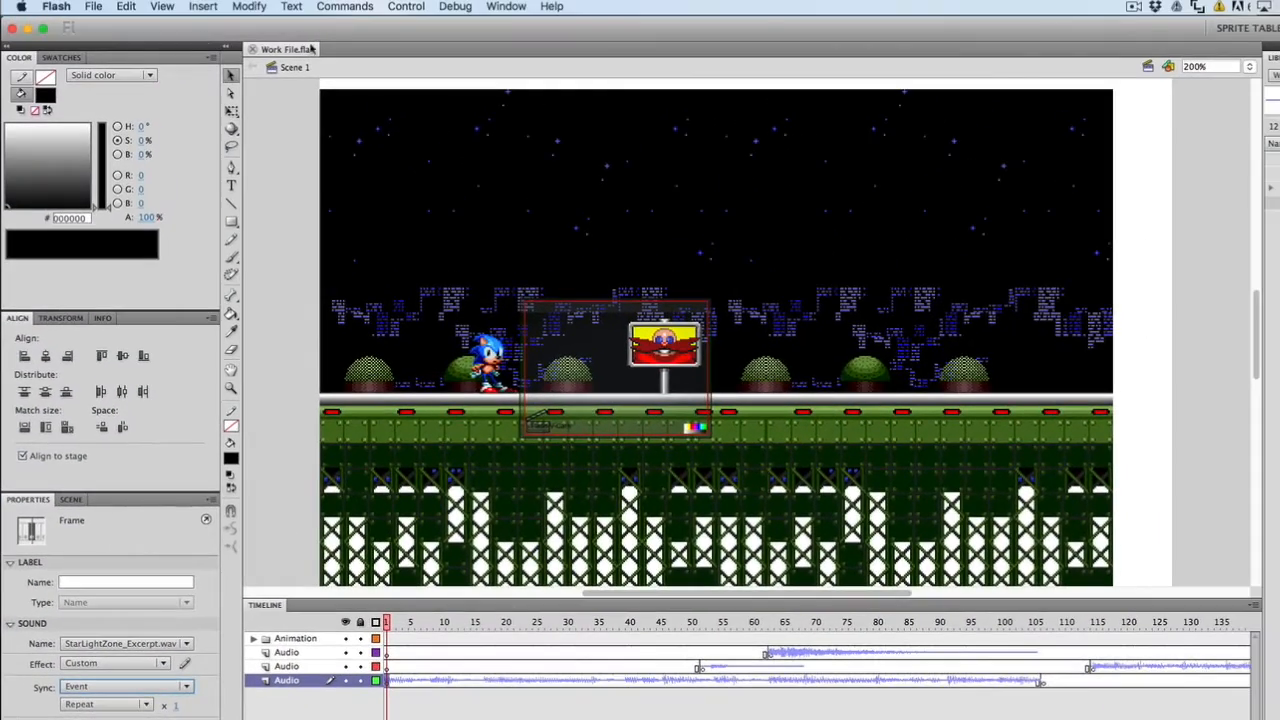
{"action": "left_click", "coordinate": [400, 6]}
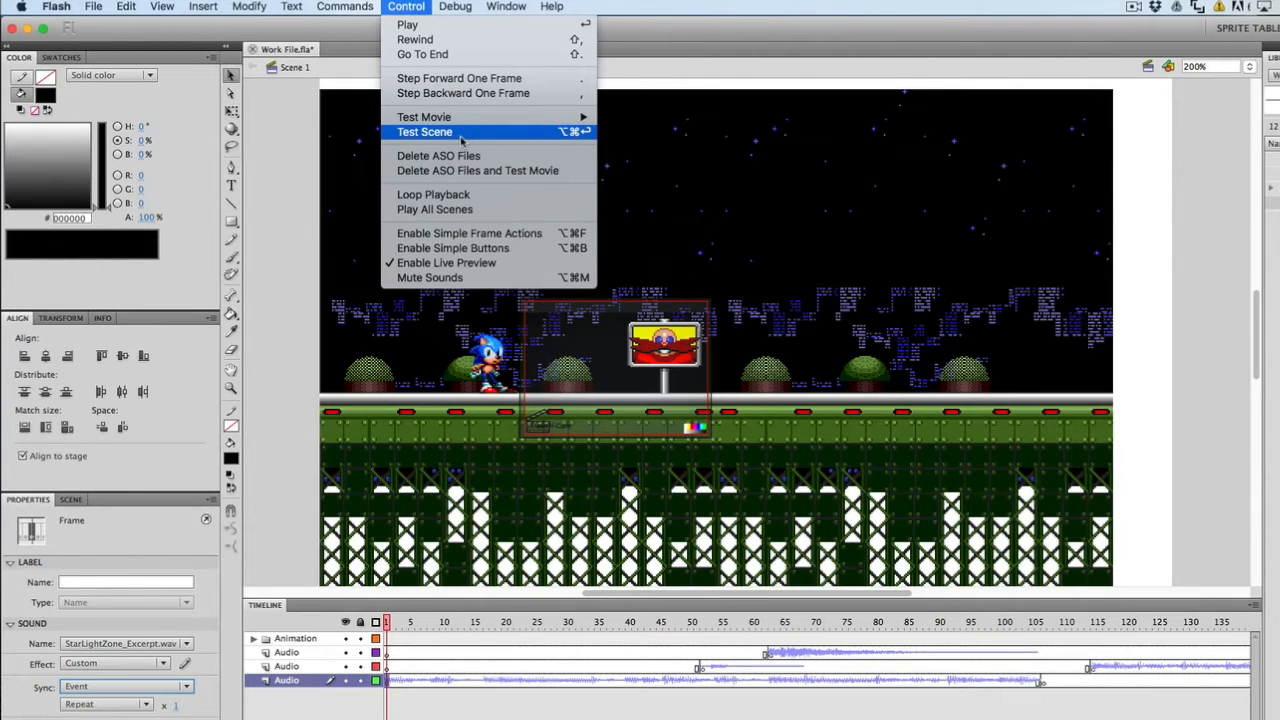
{"action": "left_click", "coordinate": [424, 132]}
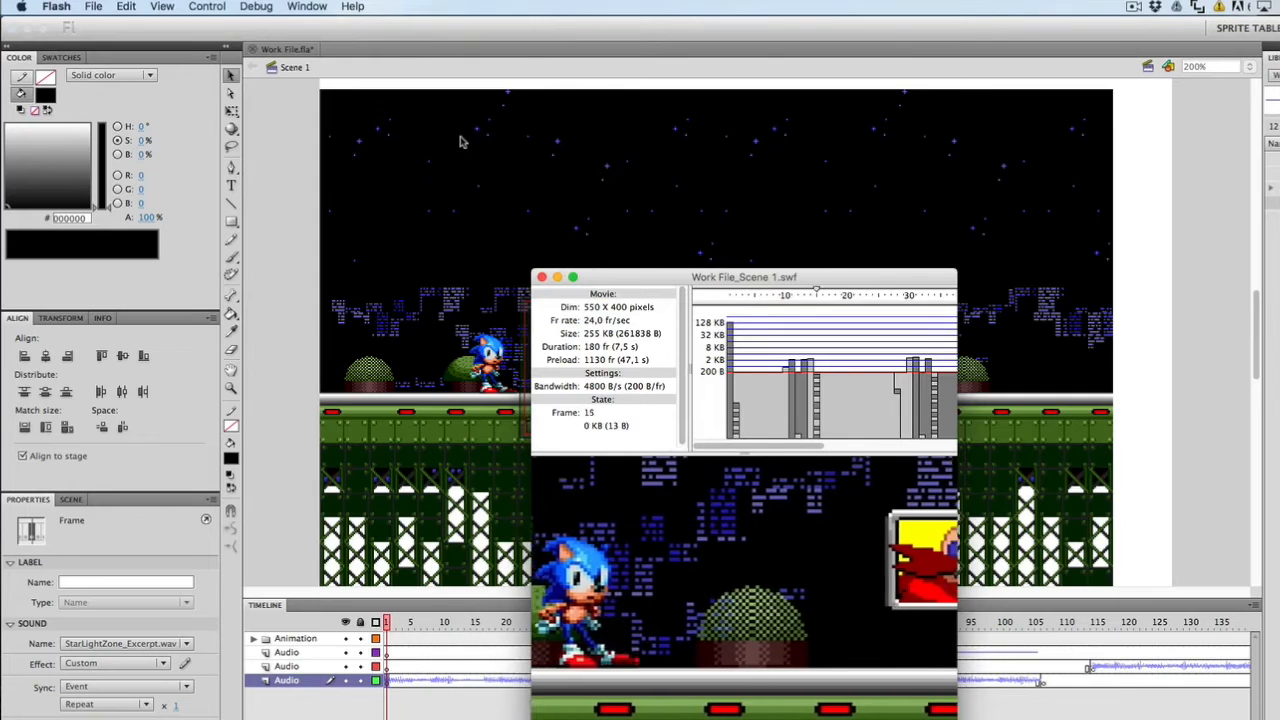
{"action": "left_click", "coordinate": [541, 277]}
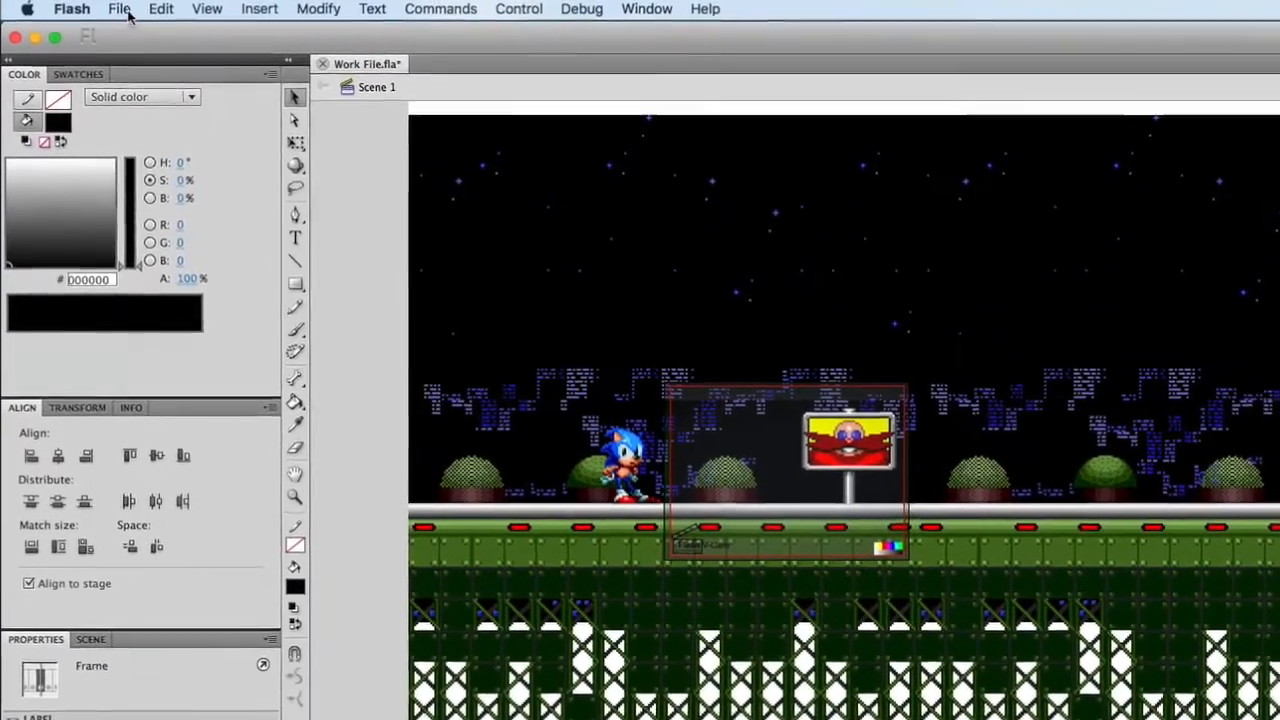
Export the animation as an SWF Movie named Work File into the Episode 10 folder.
{"action": "left_click", "coordinate": [113, 8]}
{"action": "mouse_move", "coordinate": [170, 290]}
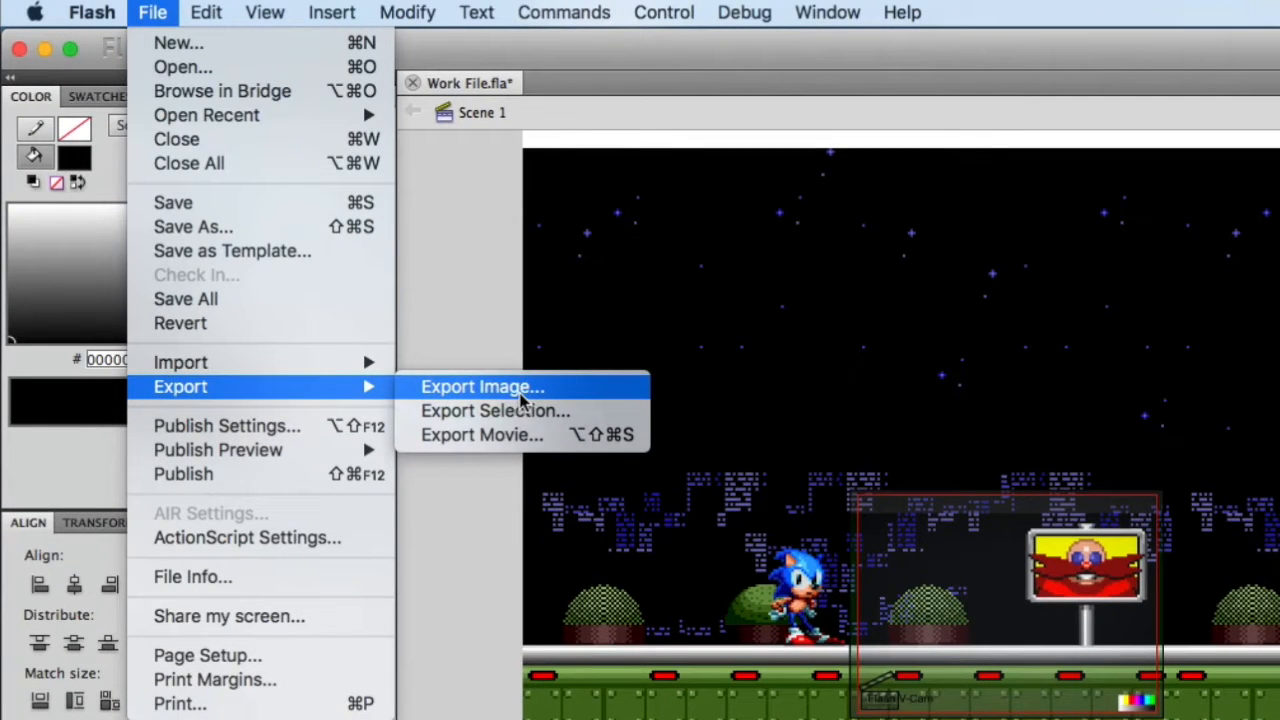
{"action": "left_click", "coordinate": [553, 448]}
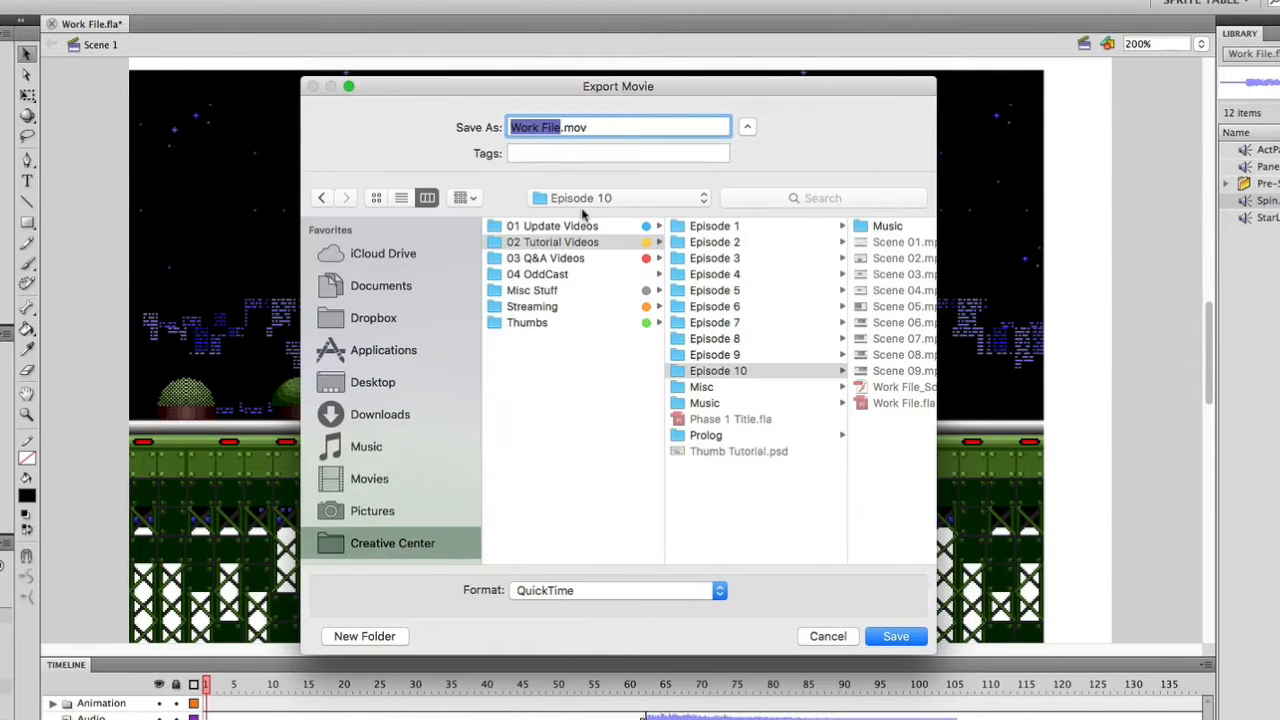
{"action": "left_click", "coordinate": [776, 377]}
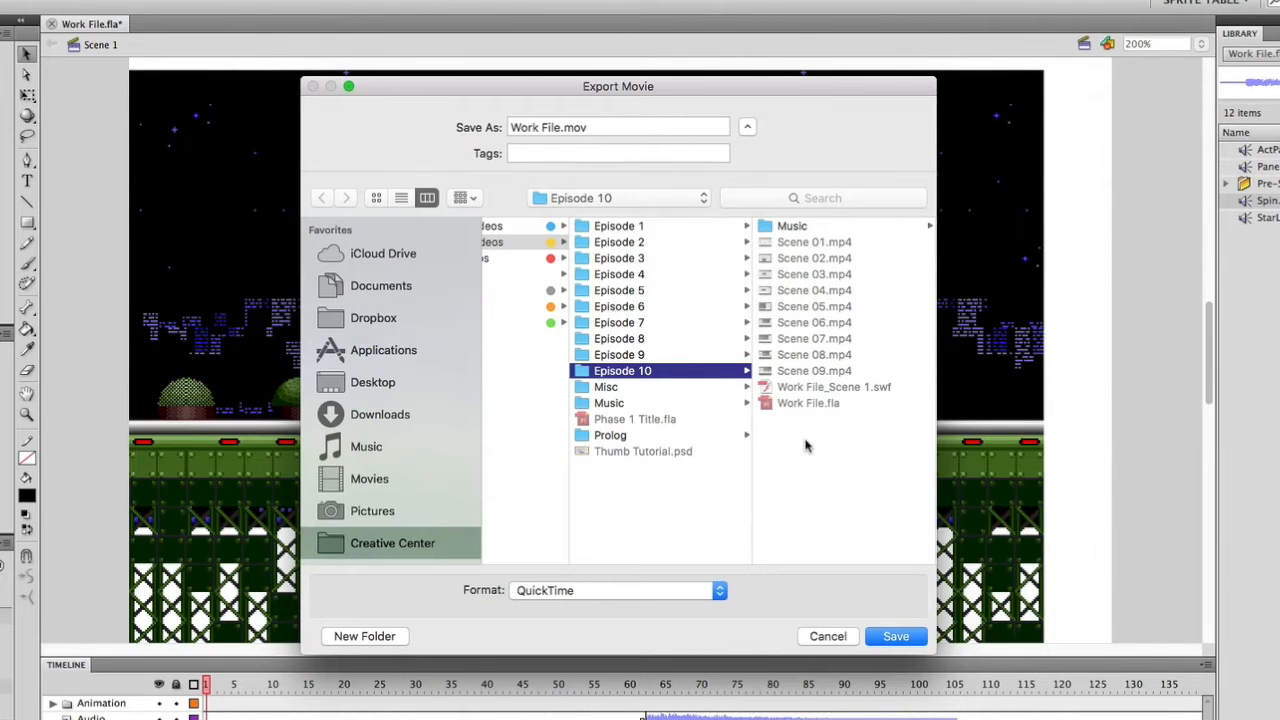
{"action": "left_click", "coordinate": [591, 599]}
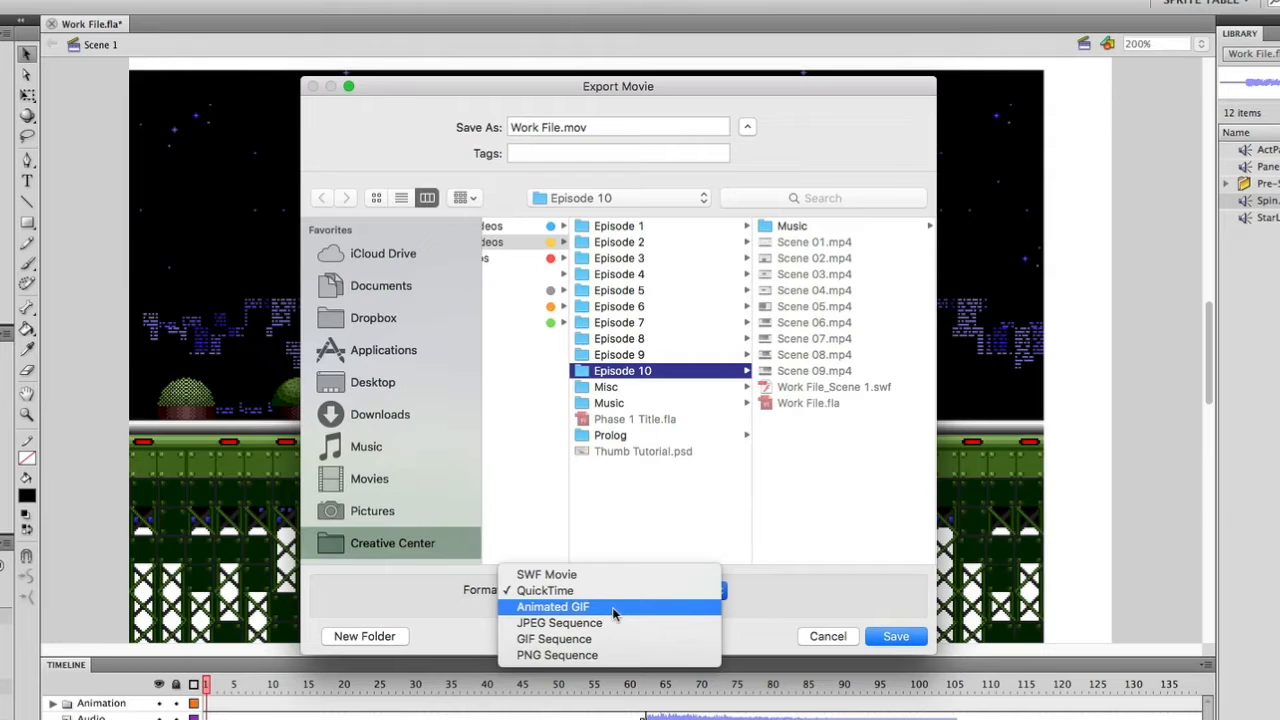
{"action": "left_click", "coordinate": [566, 576]}
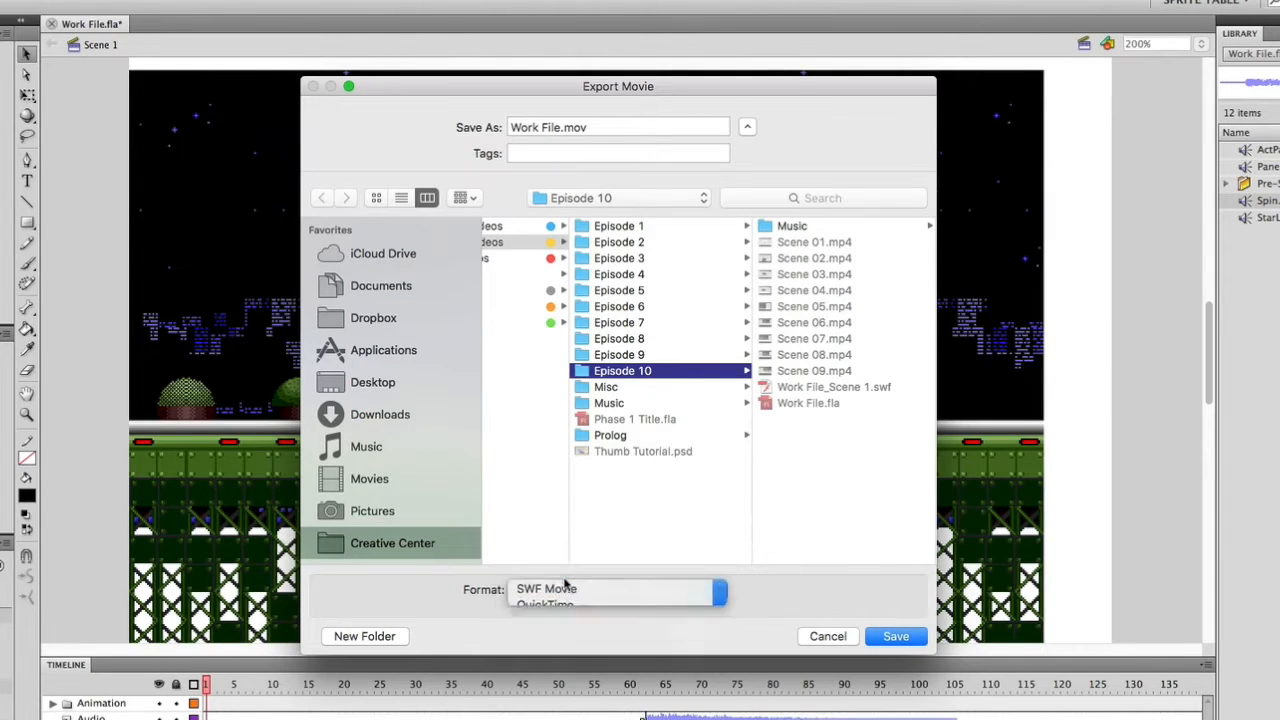
{"action": "left_click", "coordinate": [906, 641]}
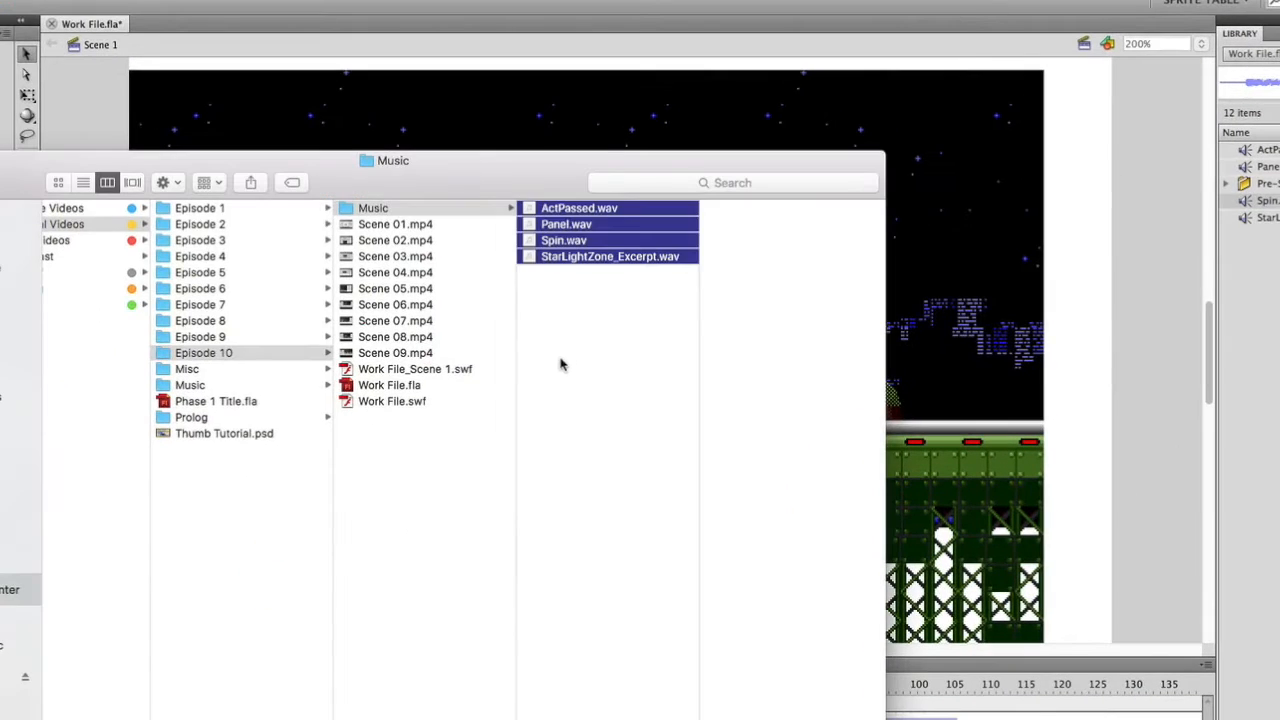
Open the exported Work File.swf from the Episode 10 folder in Finder, watch its playback and close it.
{"action": "left_click", "coordinate": [560, 364]}
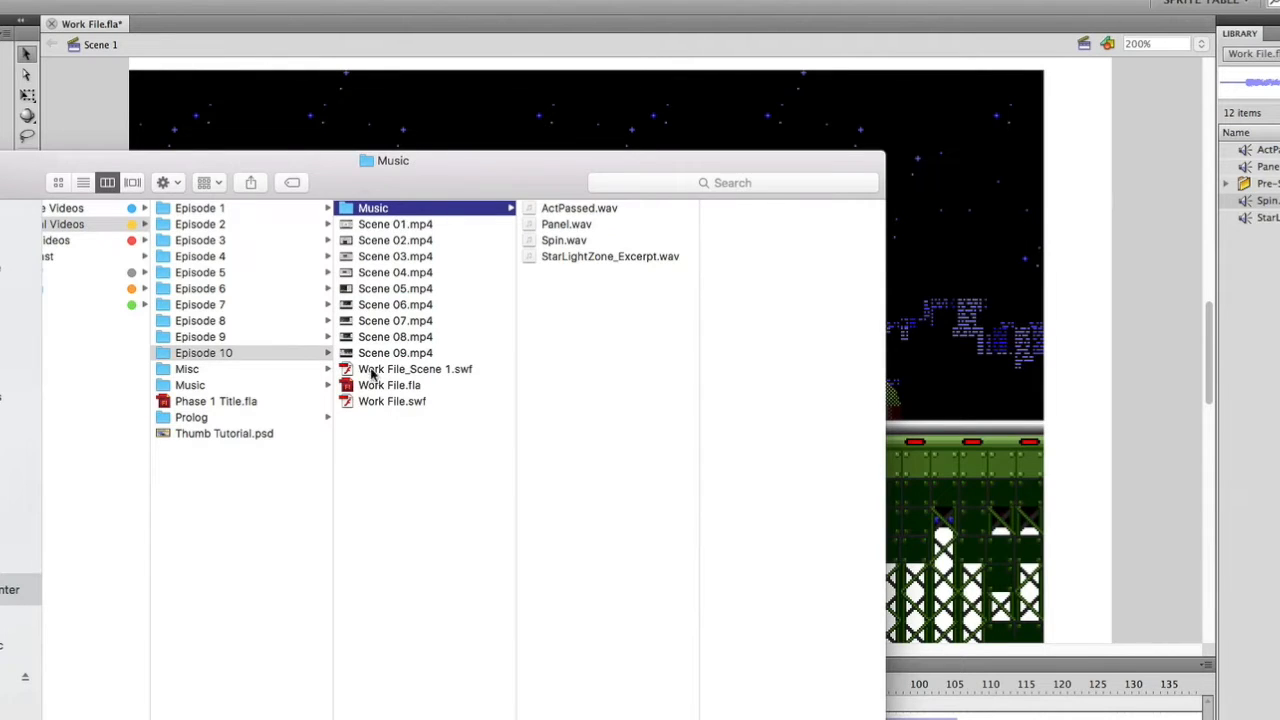
{"action": "left_click", "coordinate": [381, 404]}
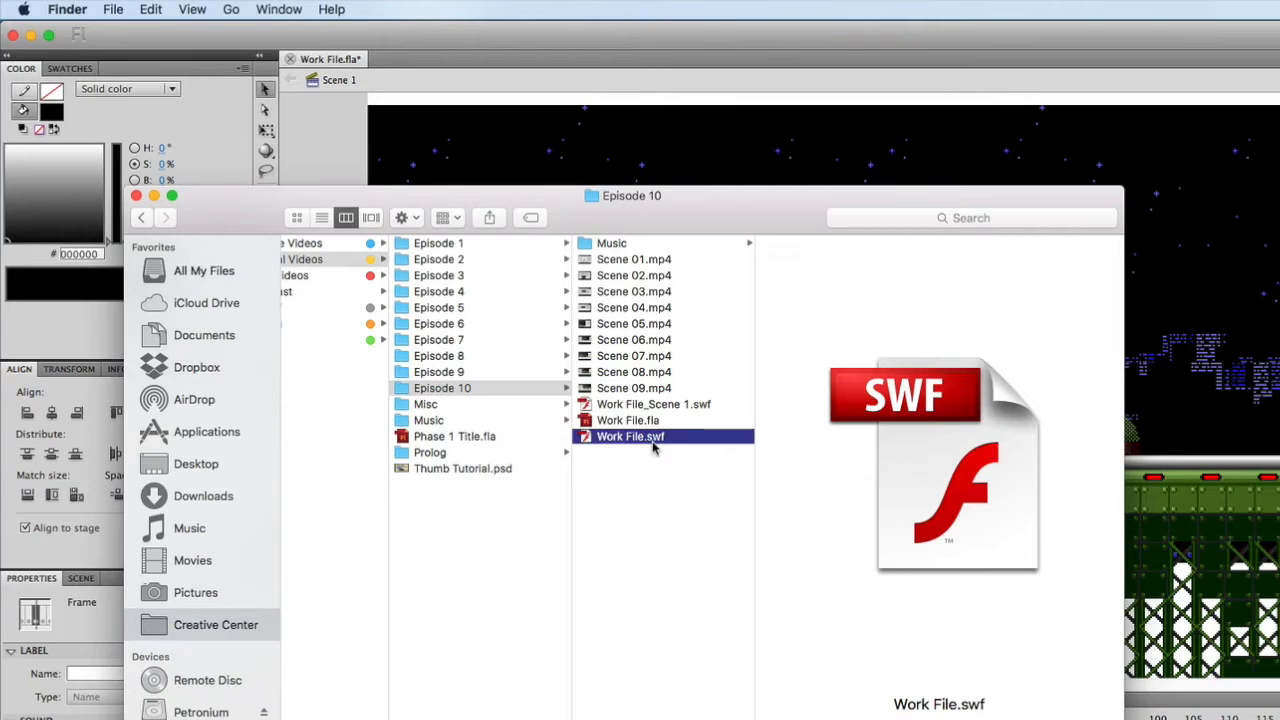
{"action": "double_click", "coordinate": [652, 442]}
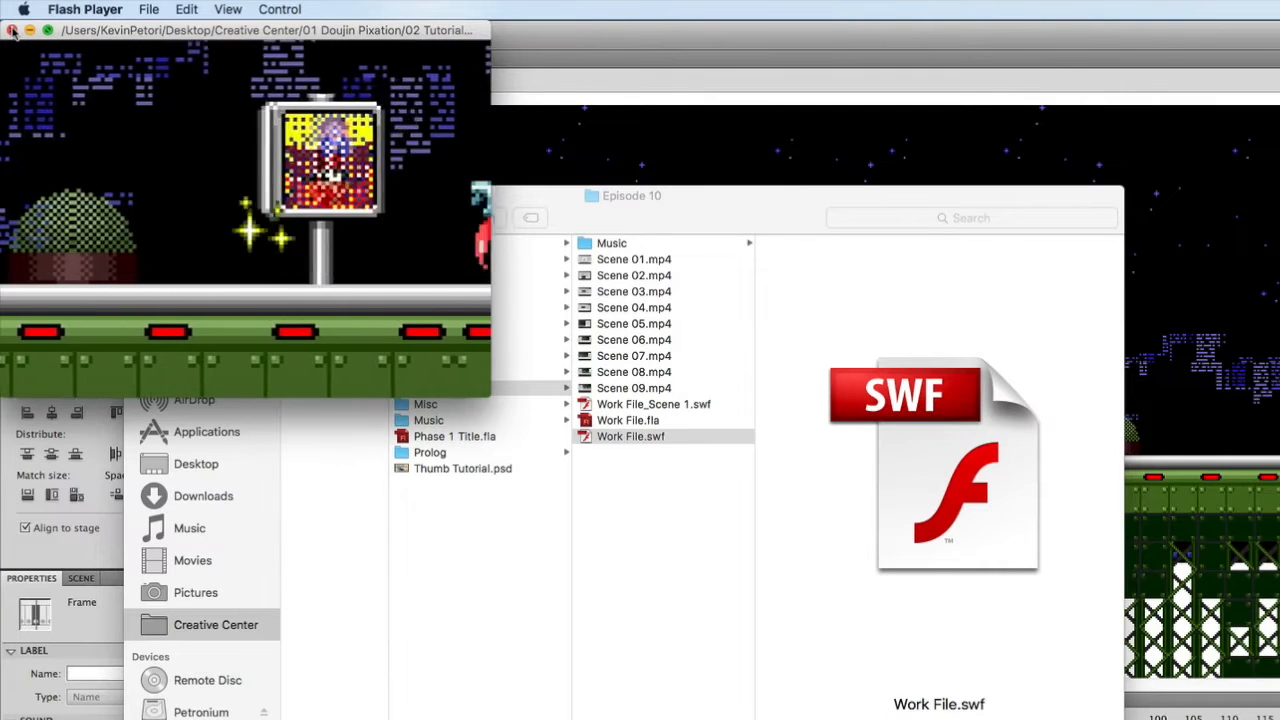
{"action": "left_click", "coordinate": [12, 32]}
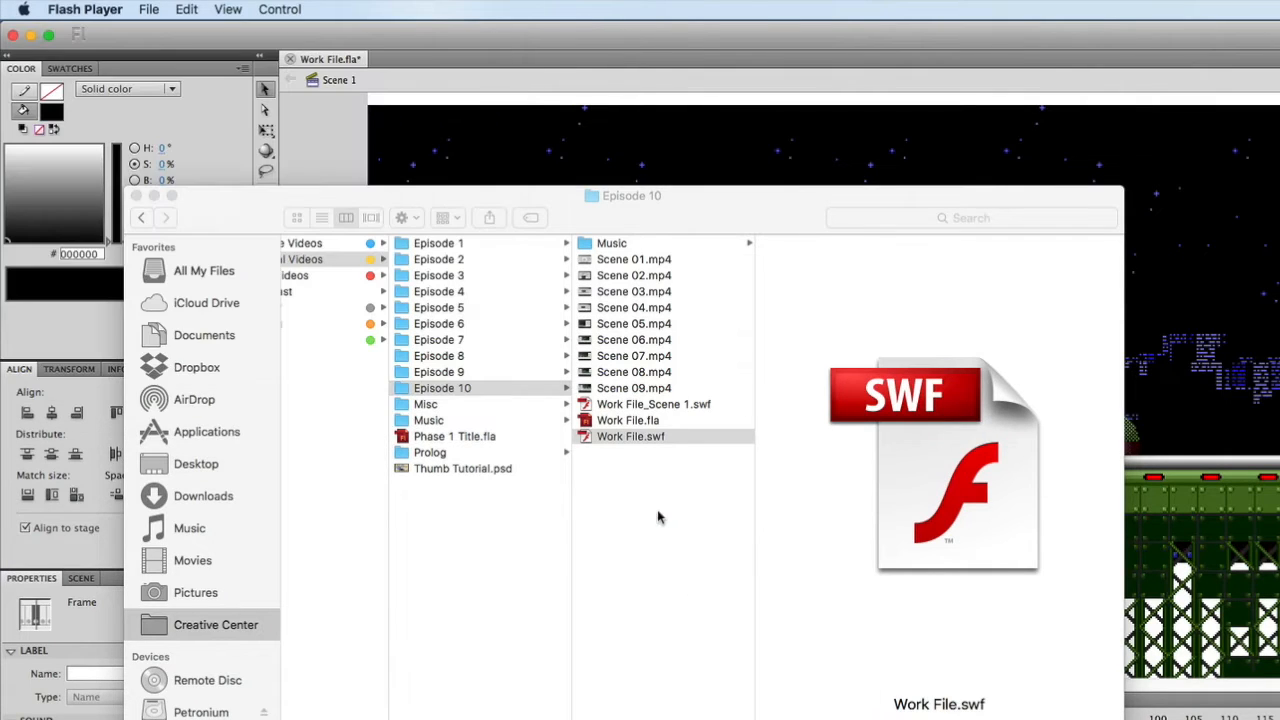
{"action": "left_click", "coordinate": [657, 515]}
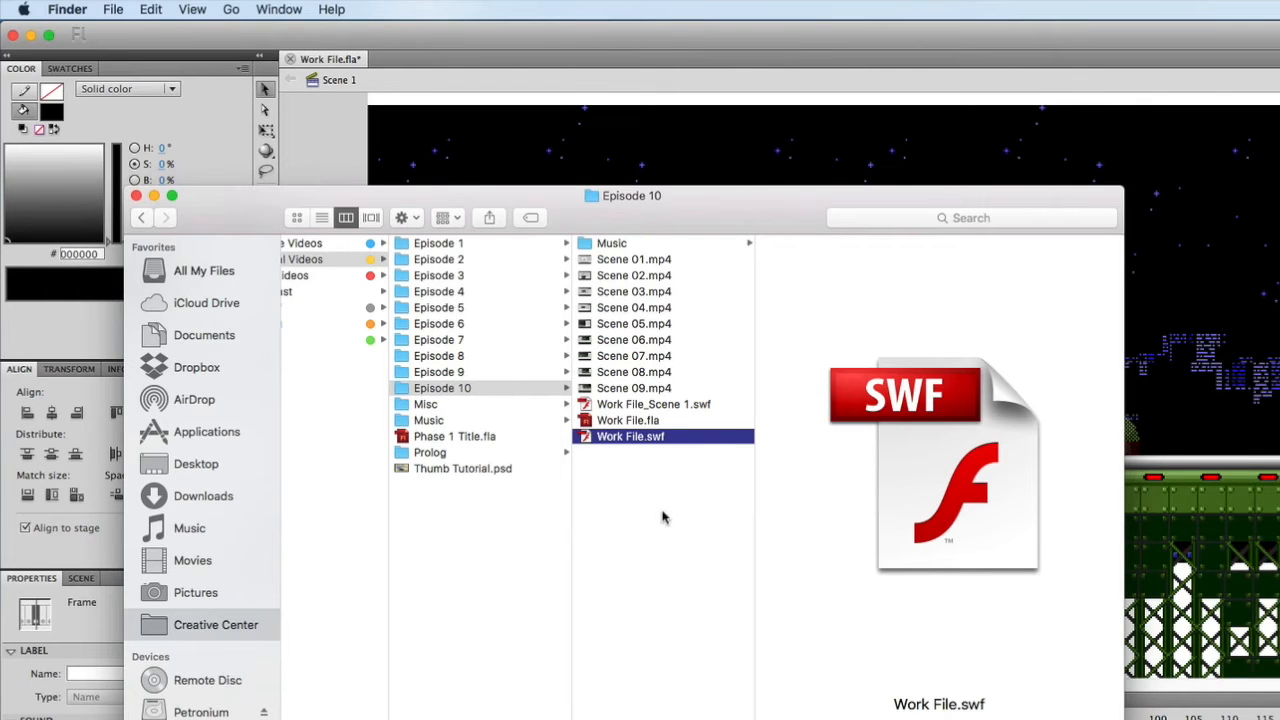
Launch Swivel and add the exported SWF from the Episode 10 folder as the input.
{"action": "key", "text": "F4"}
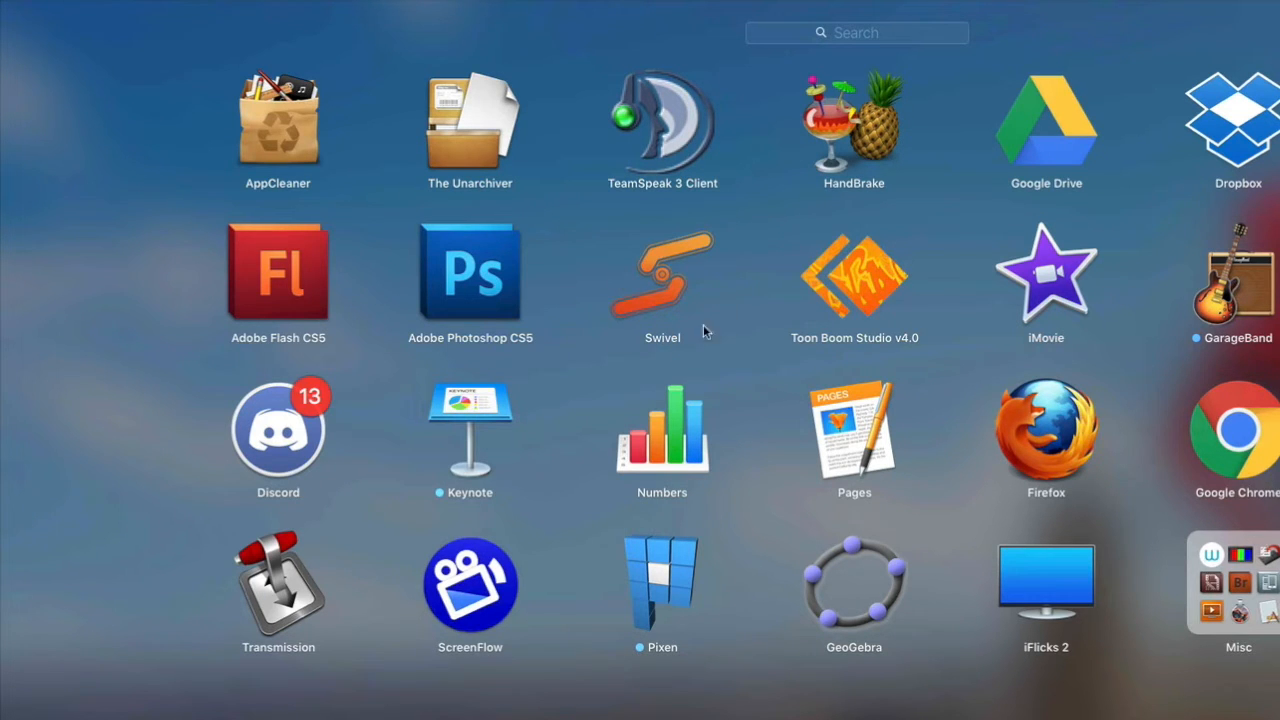
{"action": "left_click", "coordinate": [667, 293]}
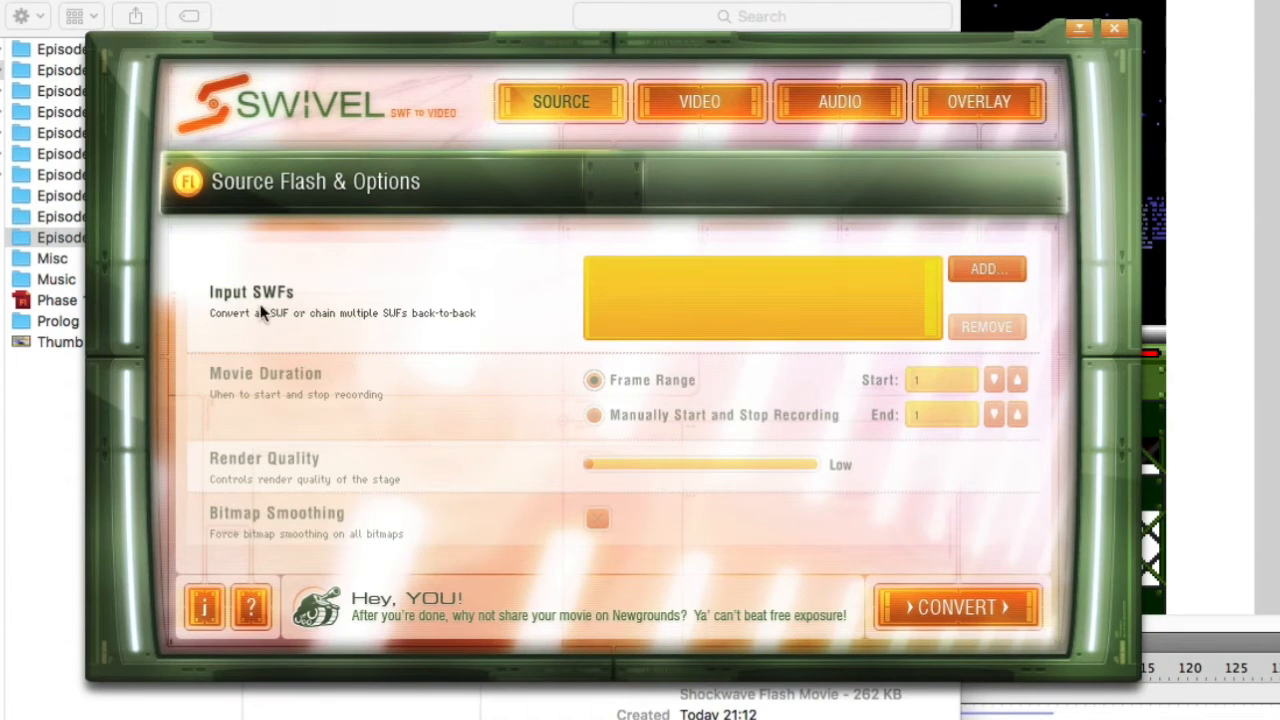
{"action": "left_click", "coordinate": [1003, 272]}
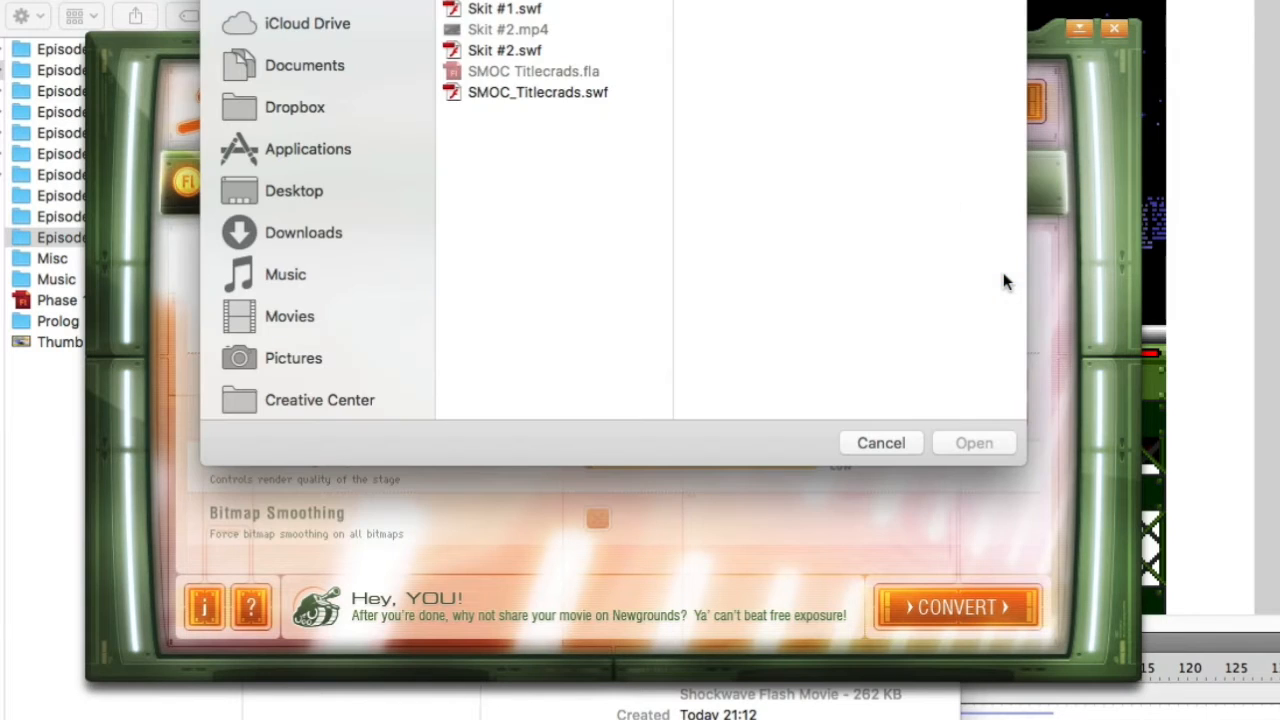
{"action": "left_click", "coordinate": [630, 8]}
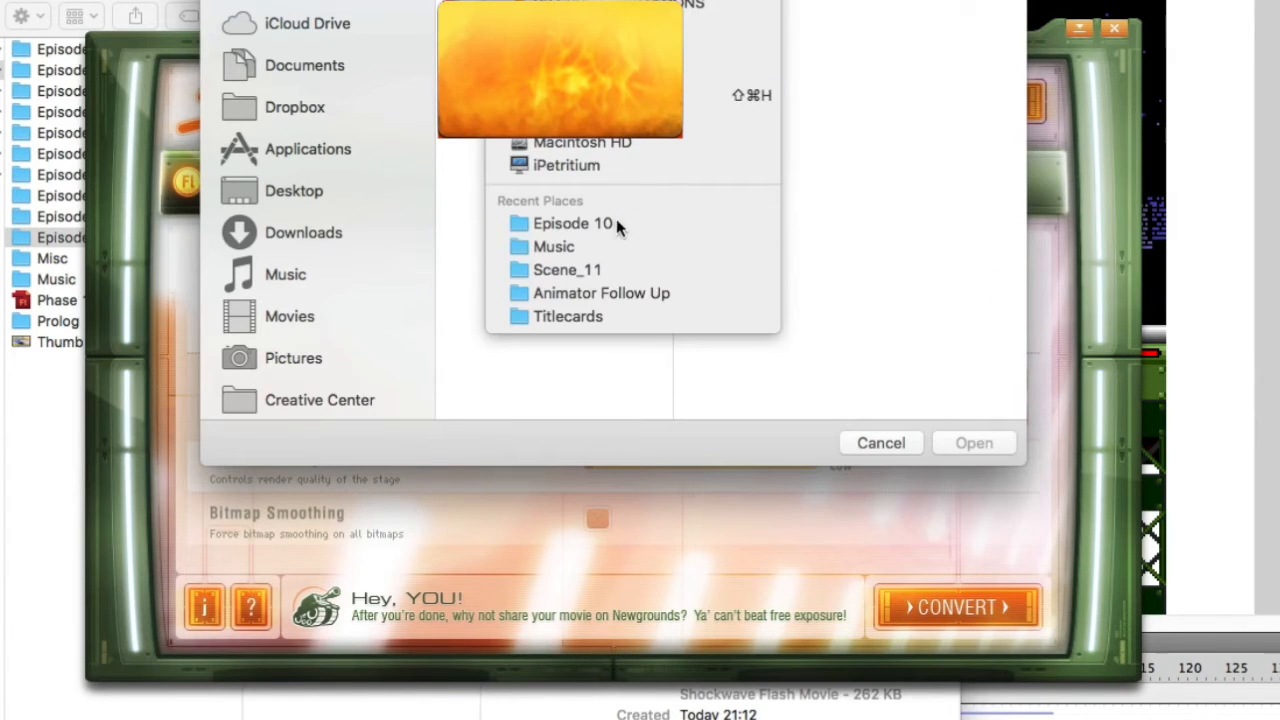
{"action": "left_click", "coordinate": [618, 221]}
{"action": "left_click", "coordinate": [848, 242]}
{"action": "double_click", "coordinate": [694, 238]}
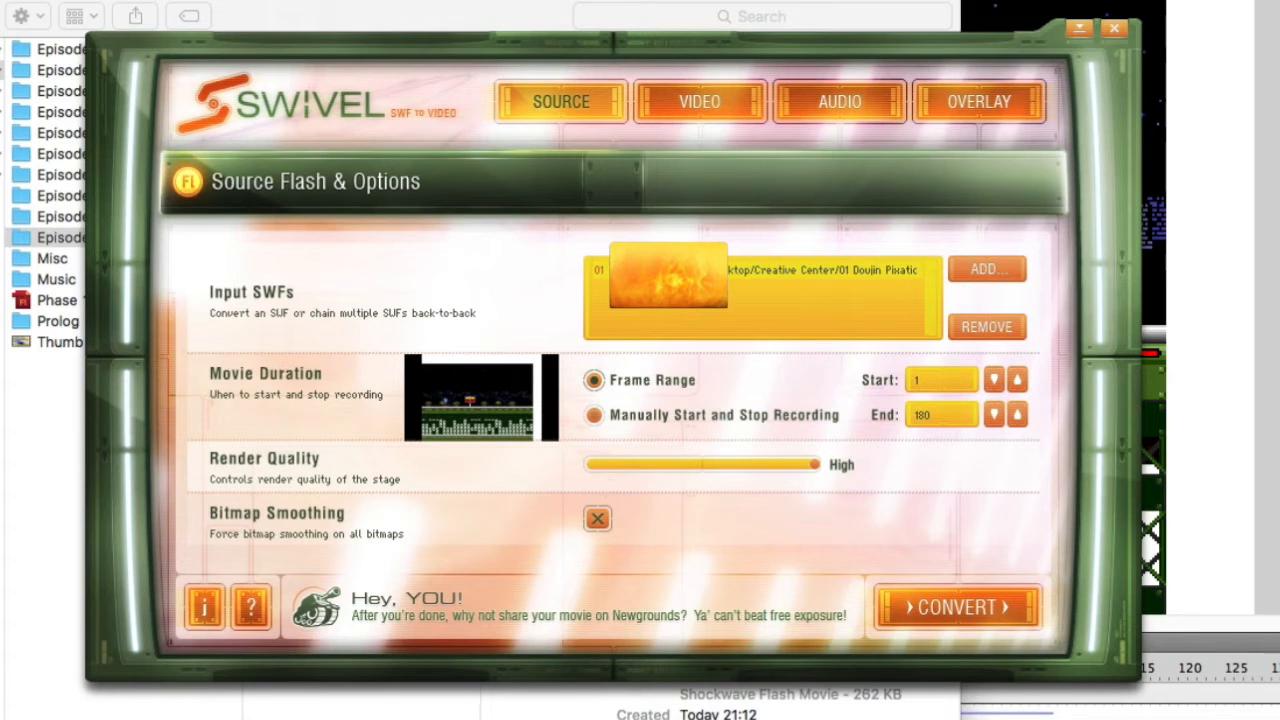
Review the video options and check the output save location, leaving the file dialog without saving.
{"action": "left_click", "coordinate": [707, 116]}
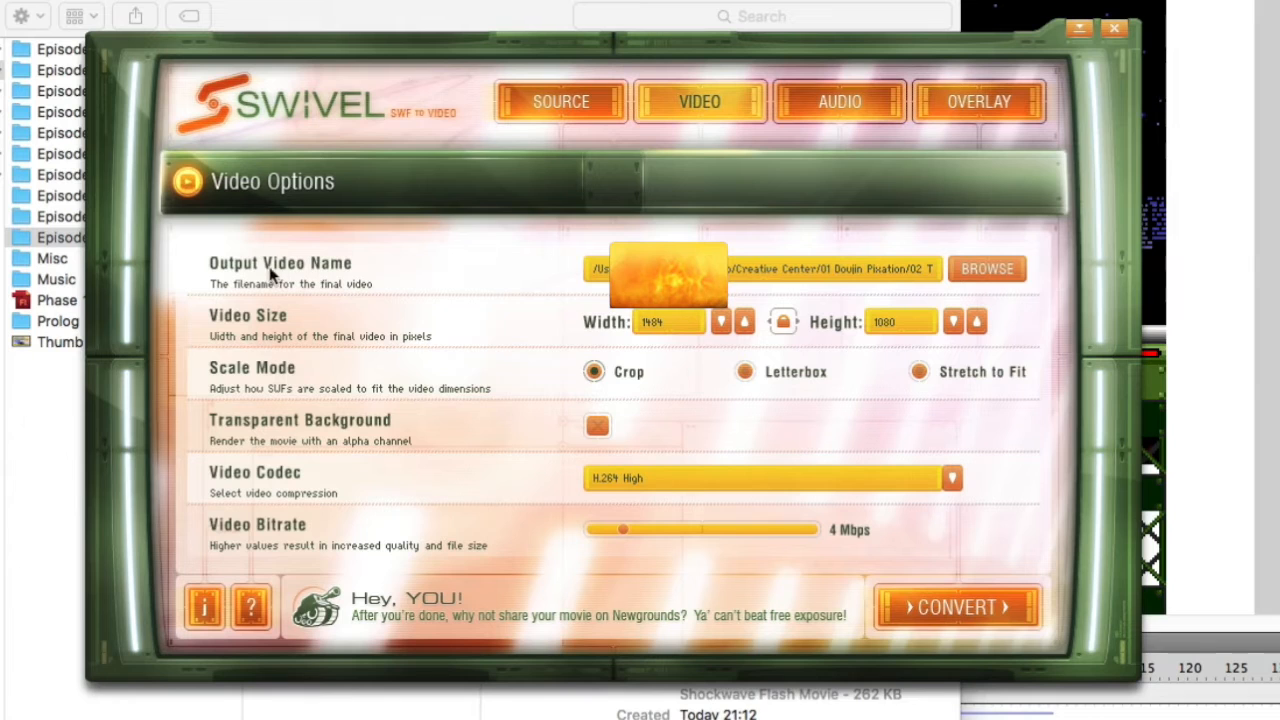
{"action": "left_click", "coordinate": [996, 272]}
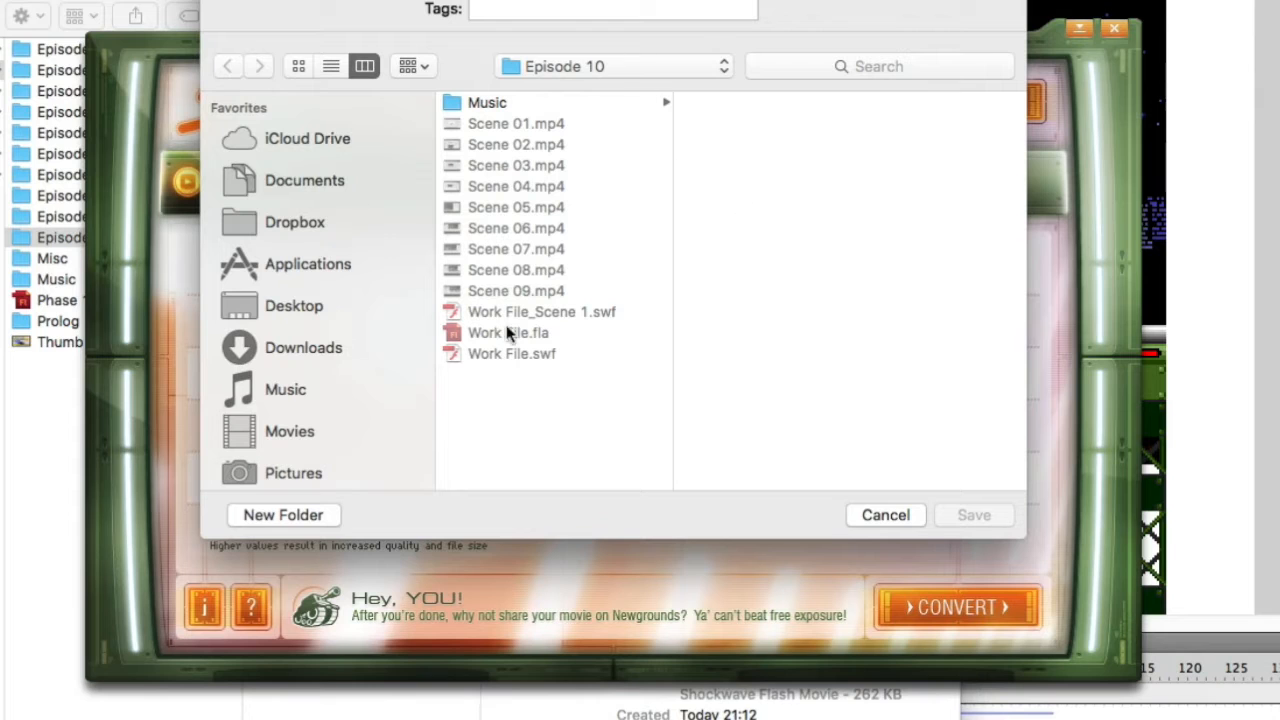
{"action": "left_click", "coordinate": [888, 514]}
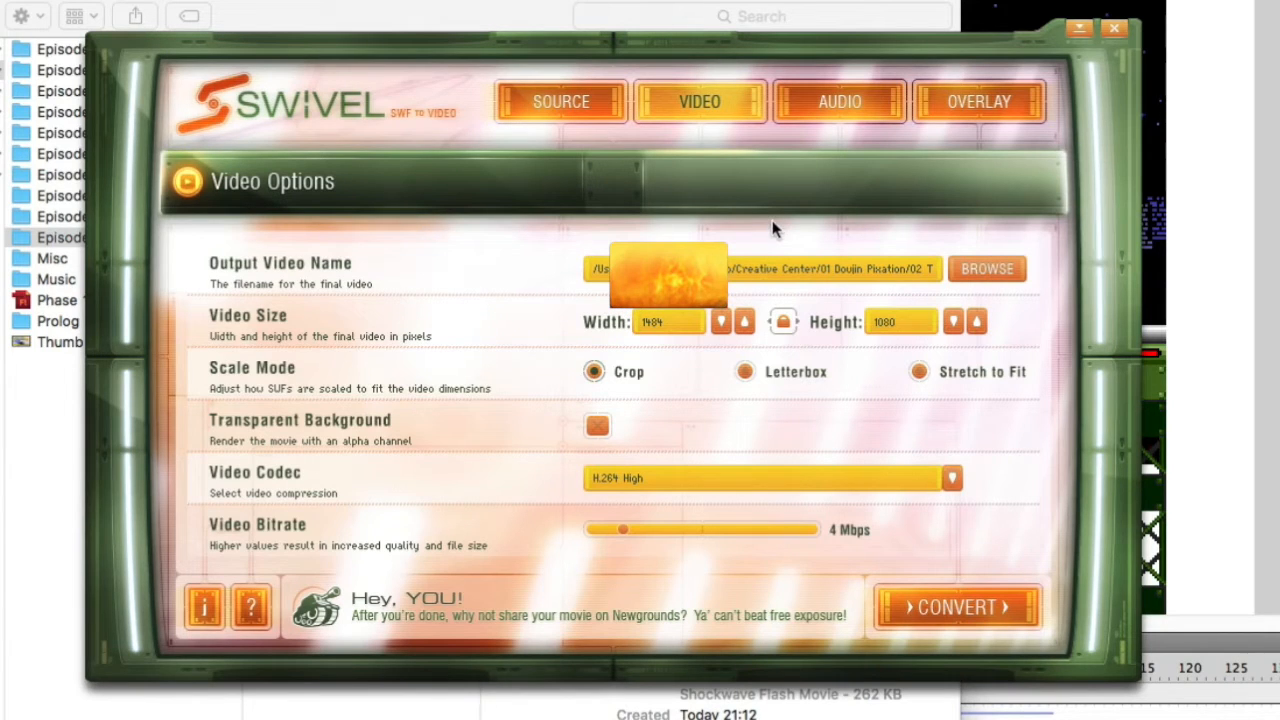
Check the External Audio Track option, return the audio source to Extract from SWF, and view the overlay options.
{"action": "left_click", "coordinate": [857, 120]}
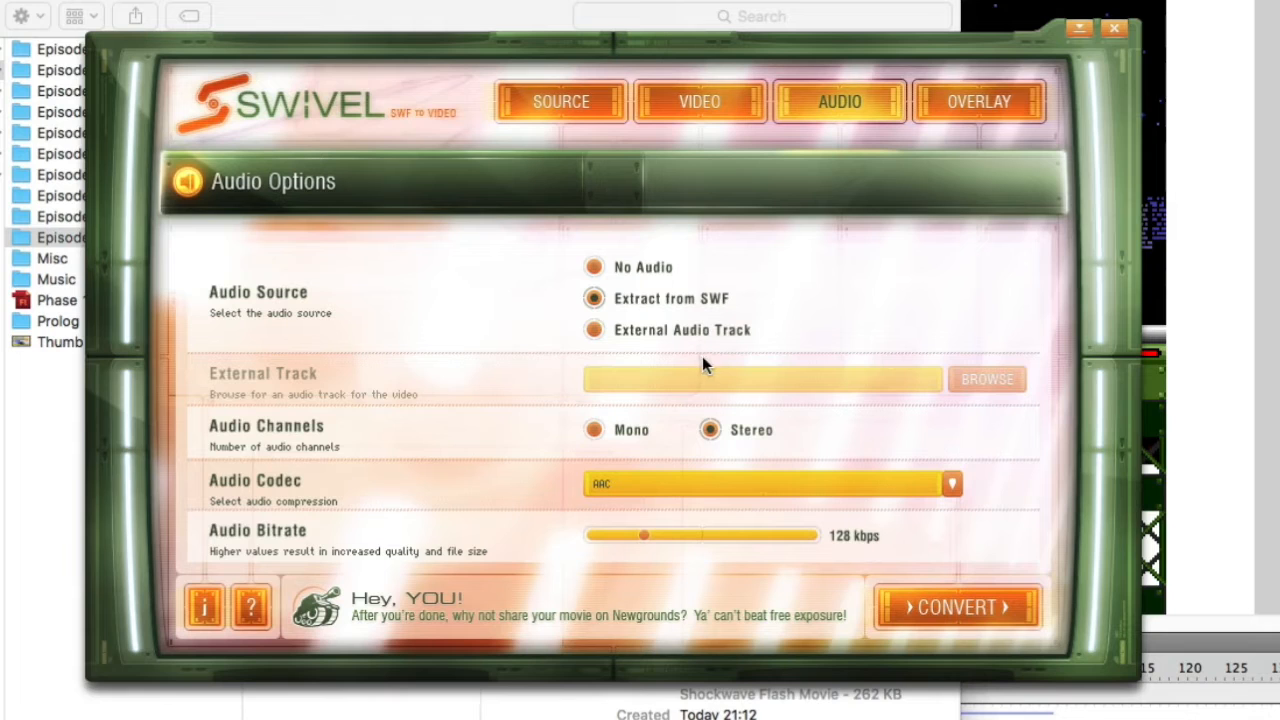
{"action": "left_click", "coordinate": [598, 333]}
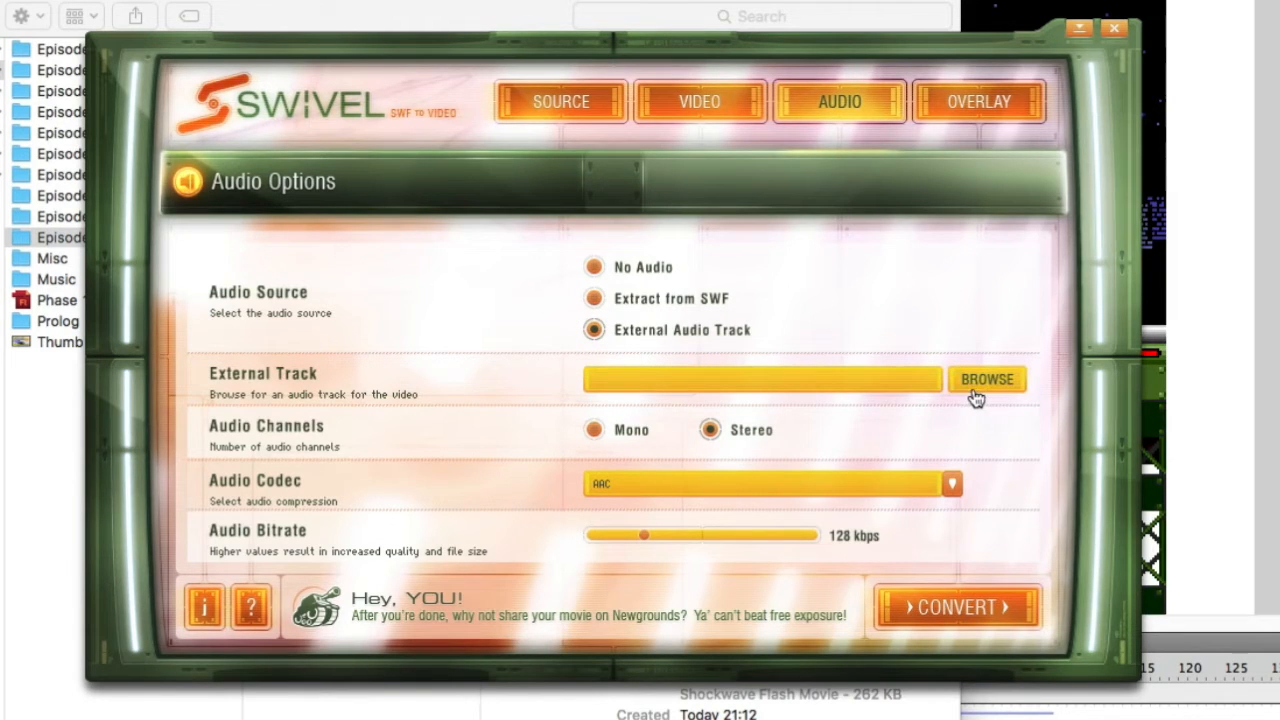
{"action": "left_click", "coordinate": [666, 313]}
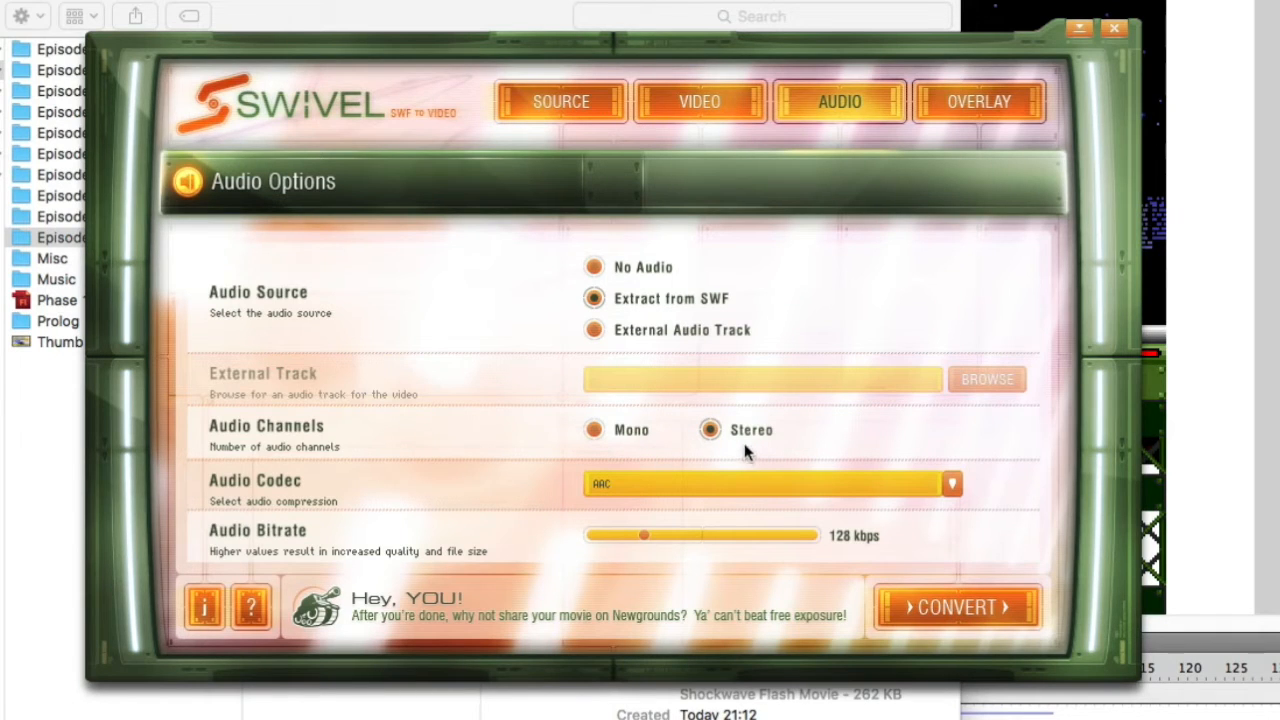
{"action": "left_click", "coordinate": [965, 114]}
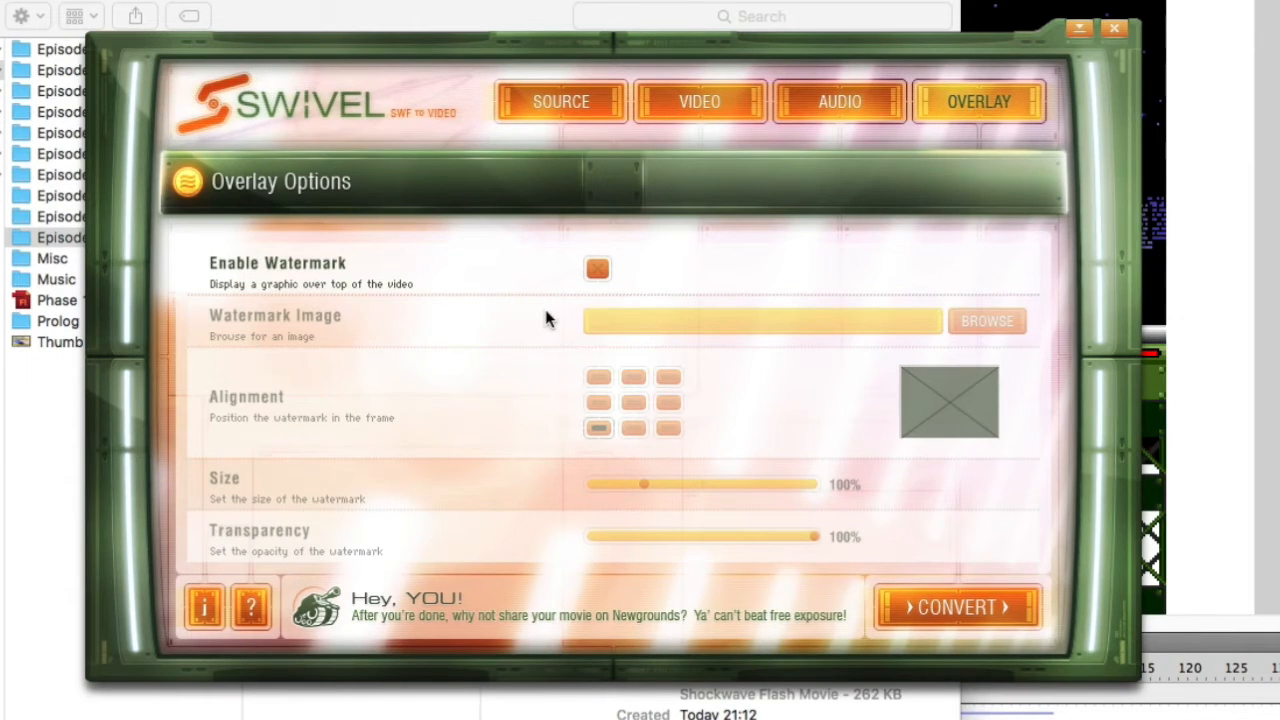
Convert the SWF to MP4 with audio extracted from the SWF, return to the options and close Swivel.
{"action": "left_click", "coordinate": [866, 116]}
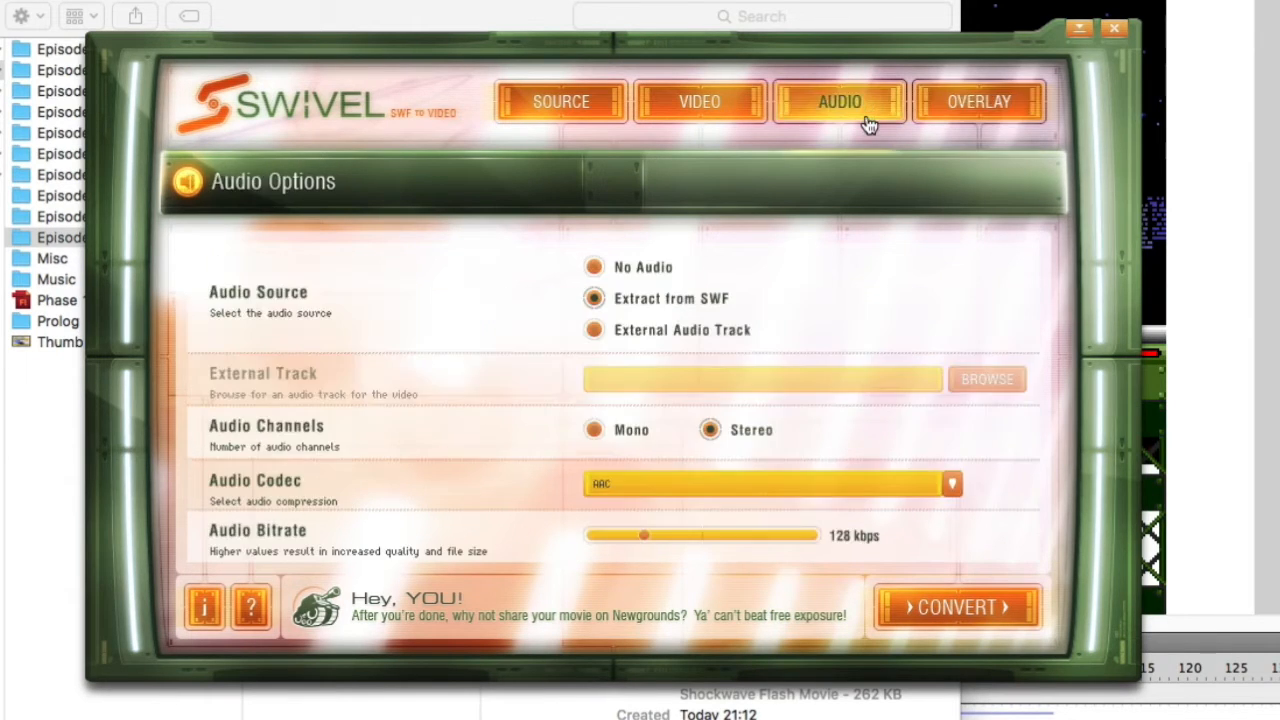
{"action": "left_click", "coordinate": [950, 618]}
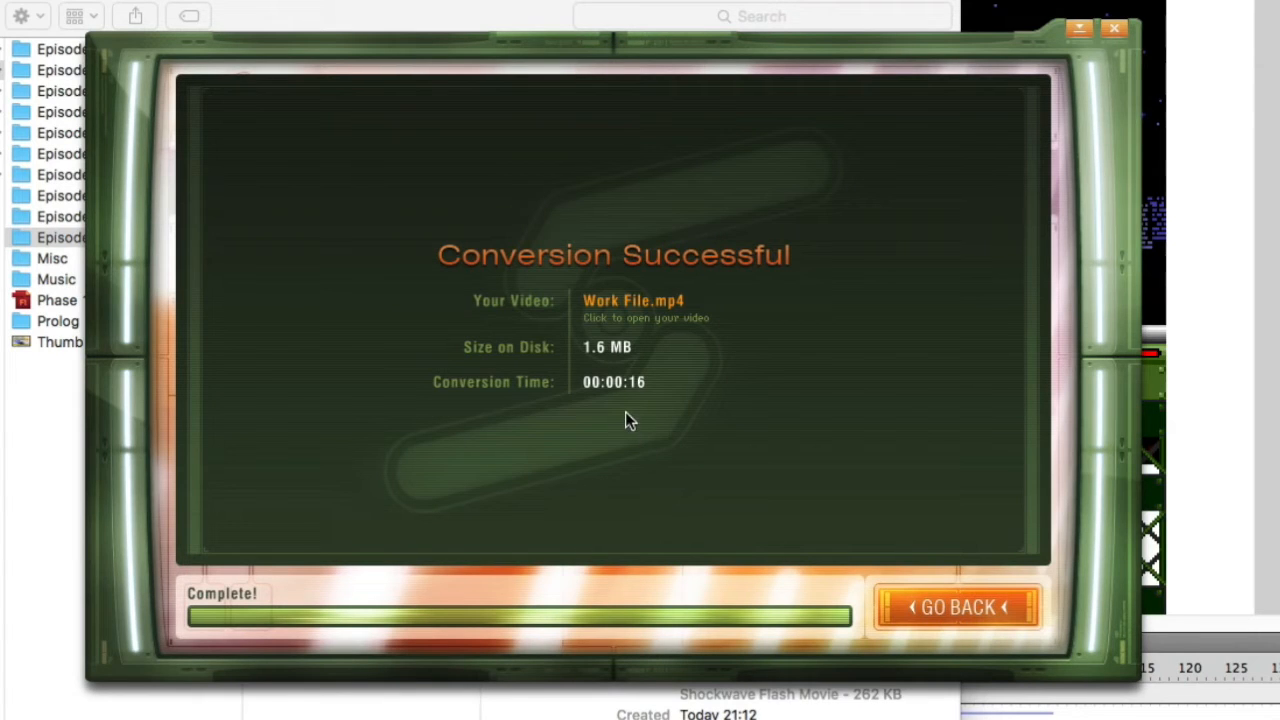
{"action": "left_click", "coordinate": [950, 610]}
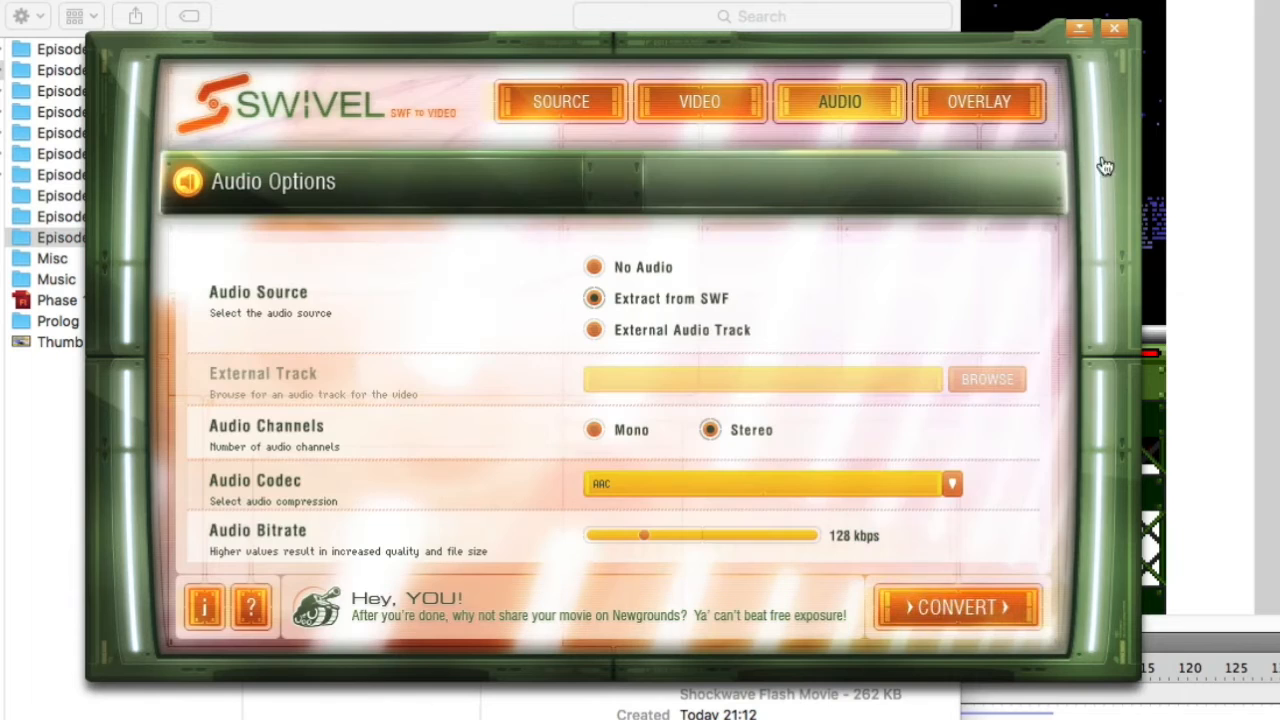
{"action": "left_click", "coordinate": [1114, 31]}
Open the converted Work File.mp4 from the Episode 10 folder and play it.
{"action": "left_click", "coordinate": [349, 388]}
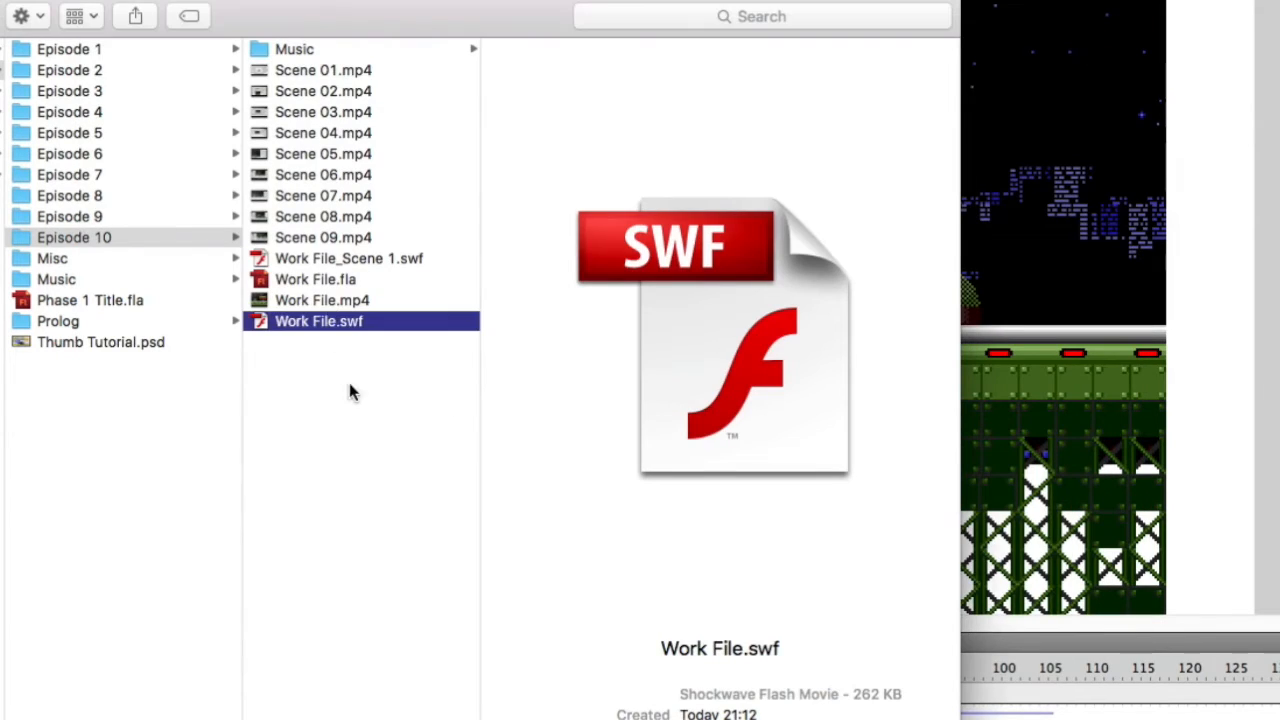
{"action": "left_click", "coordinate": [330, 302]}
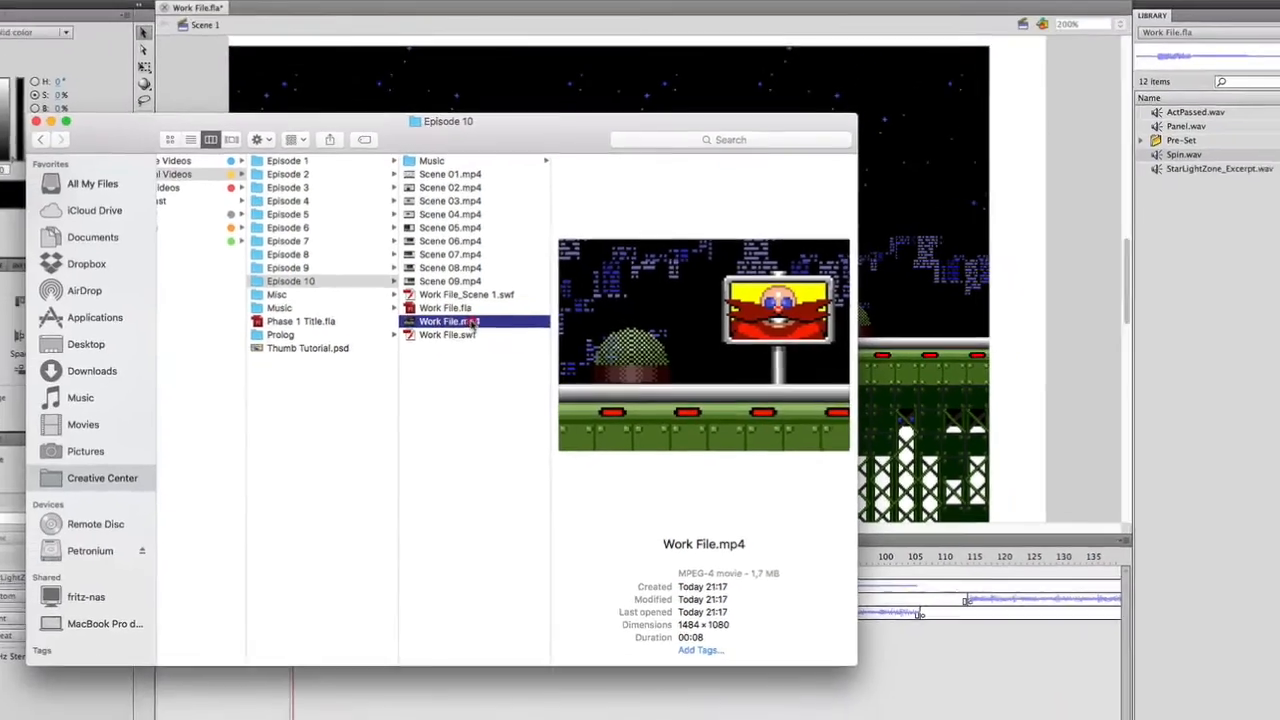
{"action": "double_click", "coordinate": [356, 302]}
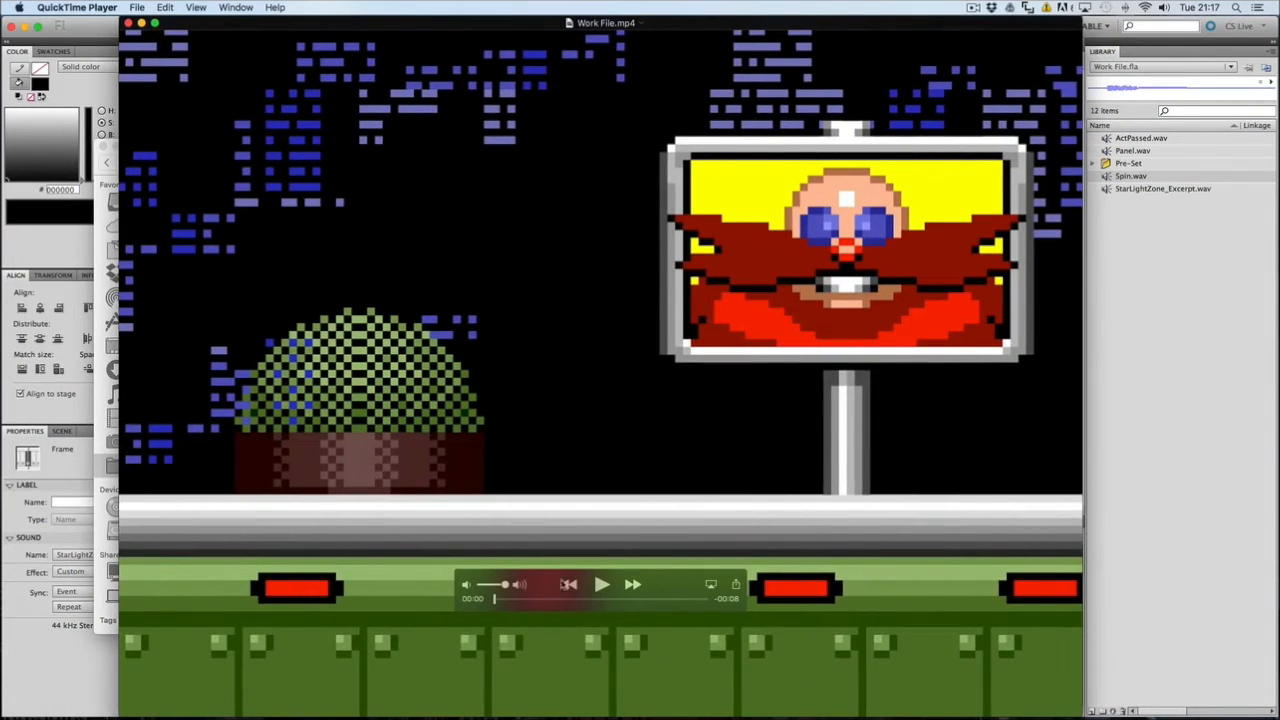
{"action": "left_click", "coordinate": [600, 584]}
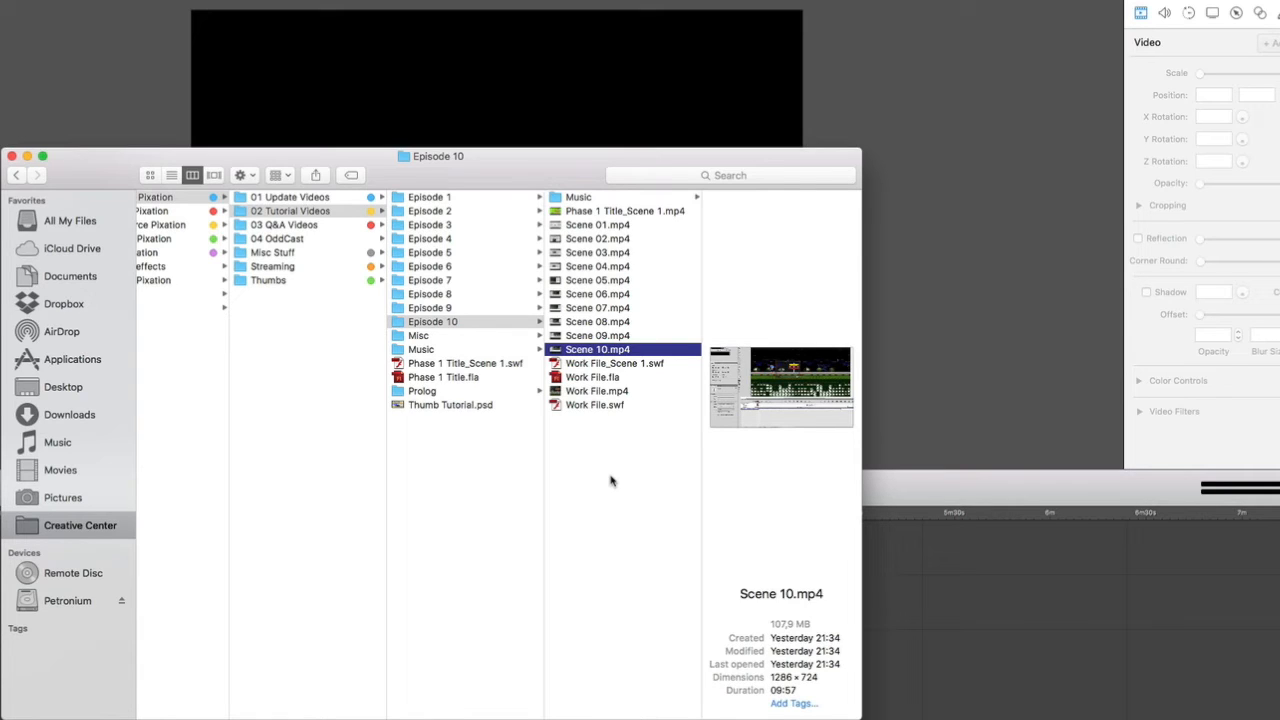
Bring Work File.mp4 from Finder's Episode 10 folder into the ScreenFlow timeline, starting at 0 s on the first track.
{"action": "left_click", "coordinate": [598, 391]}
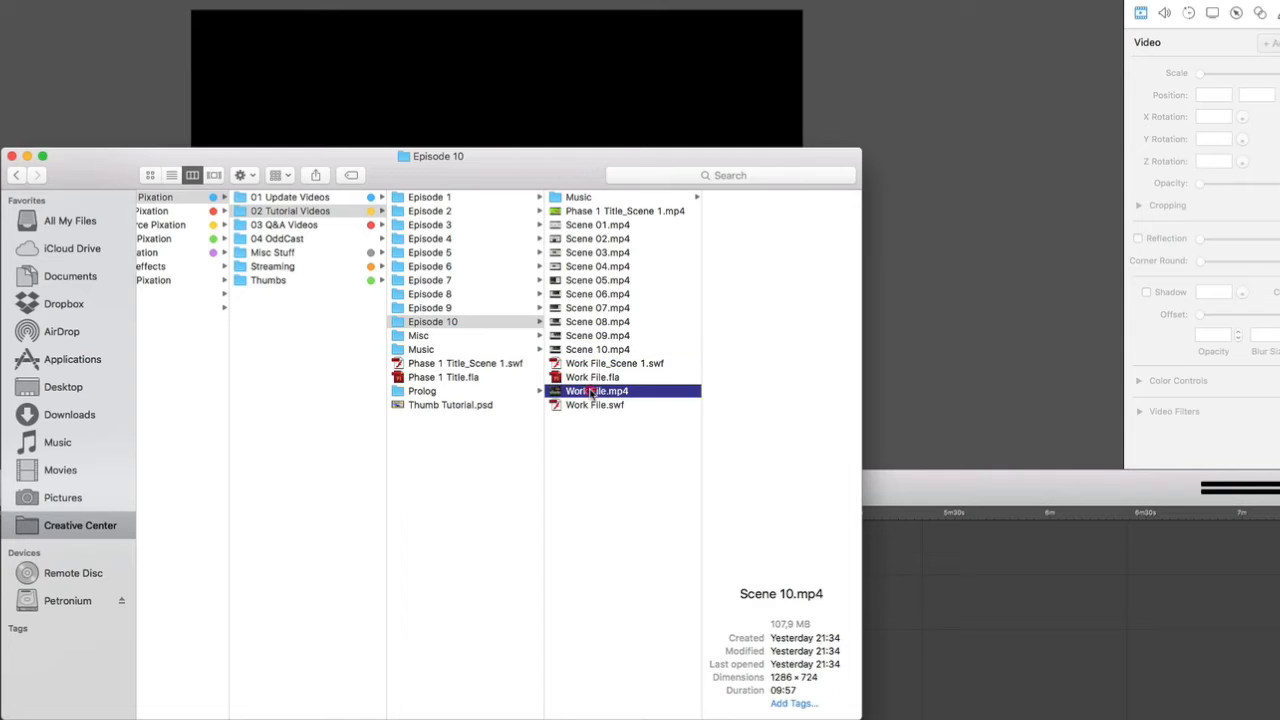
{"action": "left_click_drag", "start_coordinate": [513, 174], "coordinate": [908, 111]}
{"action": "left_click_drag", "start_coordinate": [998, 332], "coordinate": [97, 527]}
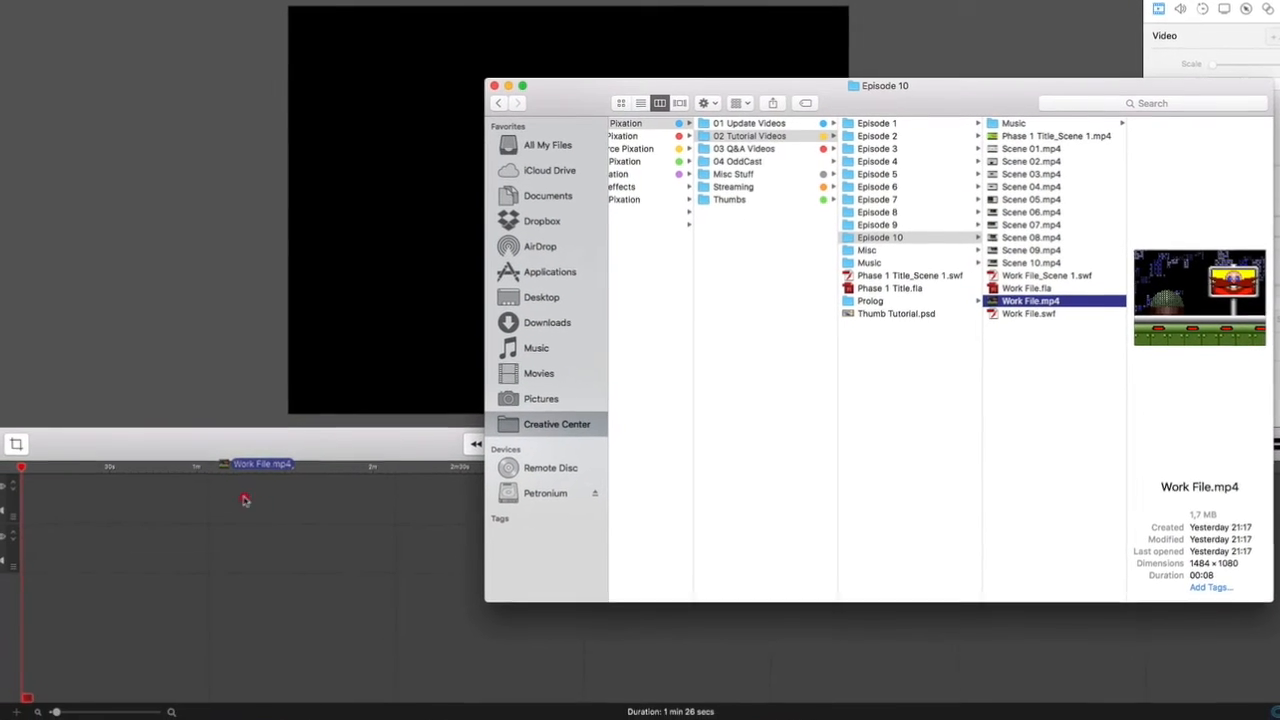
{"action": "left_click_drag", "start_coordinate": [165, 496], "coordinate": [36, 498]}
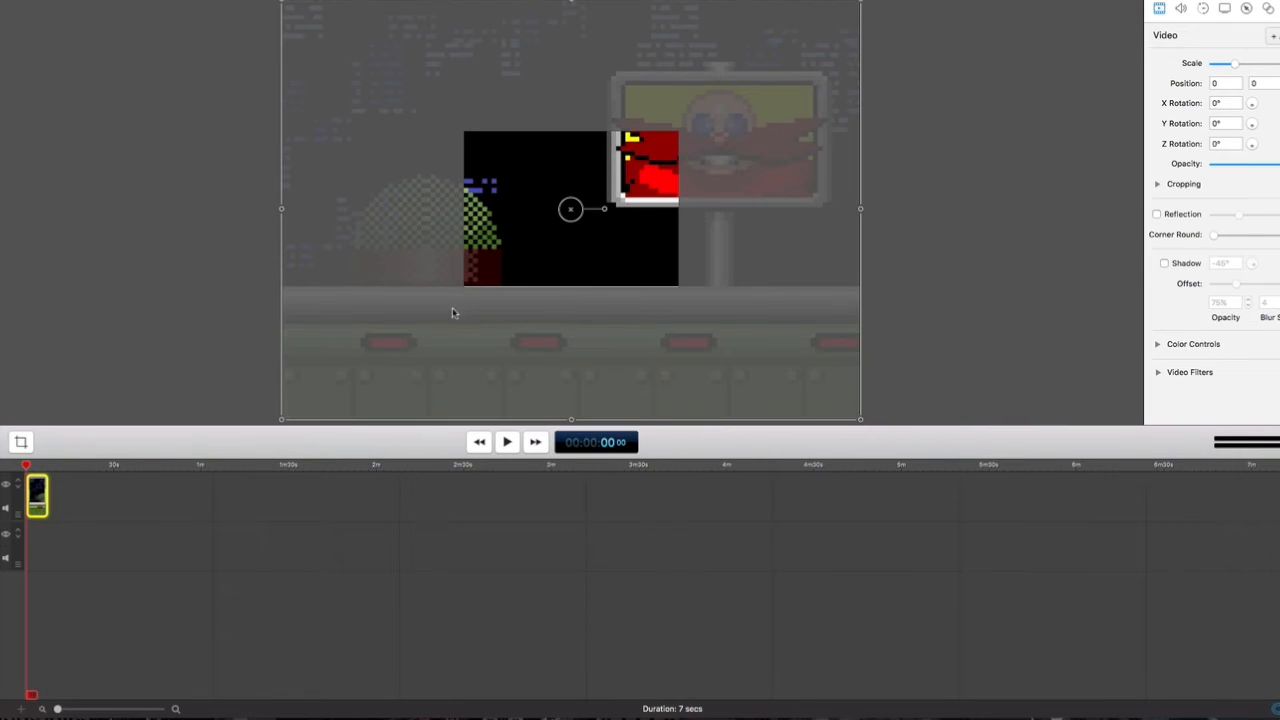
Scale down the Work File.mp4 clip to fit the canvas and centre it at position 0, 0.
{"action": "left_click_drag", "start_coordinate": [286, 416], "coordinate": [468, 289]}
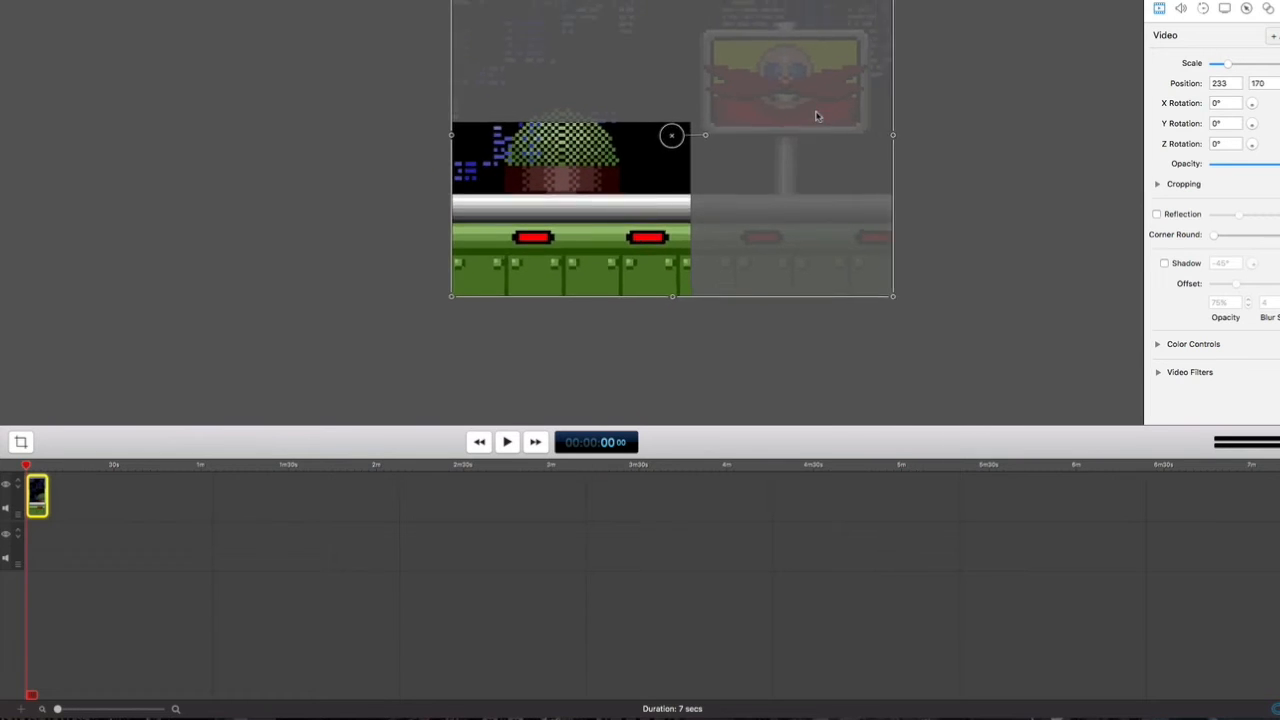
{"action": "left_click_drag", "start_coordinate": [830, 21], "coordinate": [671, 143]}
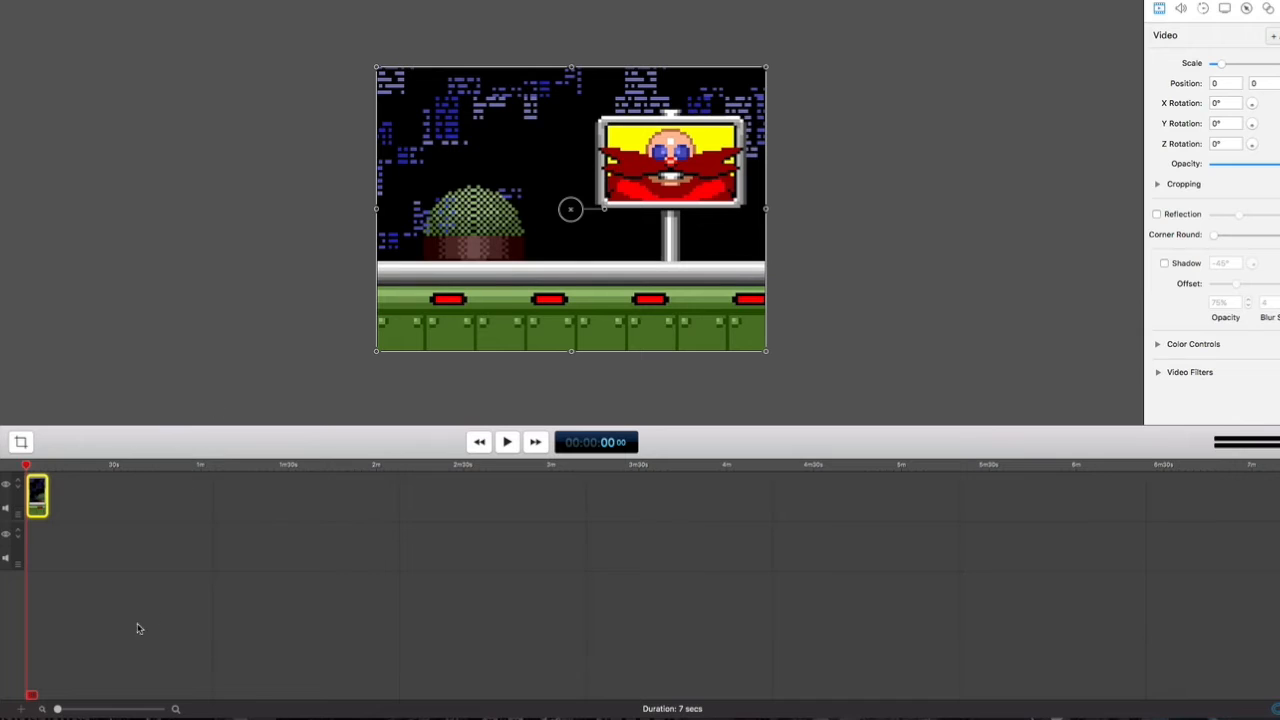
Detach the audio from the Work File.mp4 clip and remove the detached audio from the timeline.
{"action": "left_click_drag", "start_coordinate": [57, 708], "coordinate": [93, 708]}
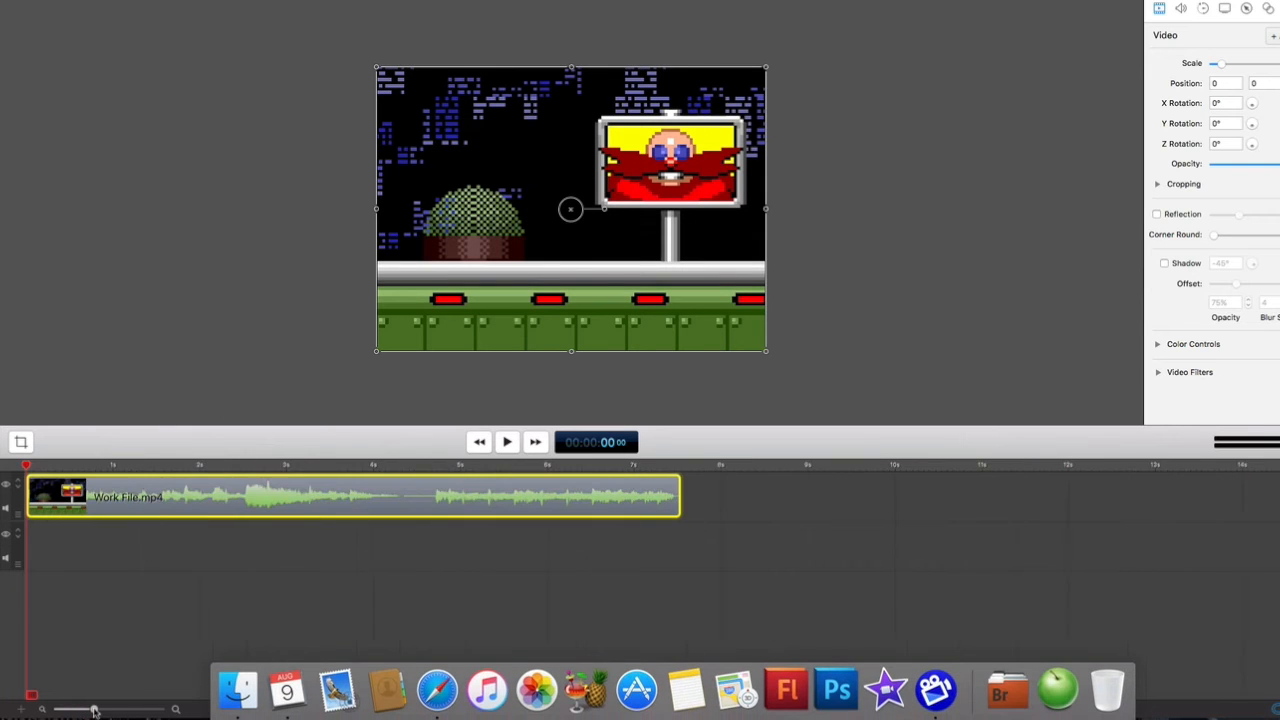
{"action": "right_click", "coordinate": [276, 505]}
{"action": "mouse_move", "coordinate": [316, 506]}
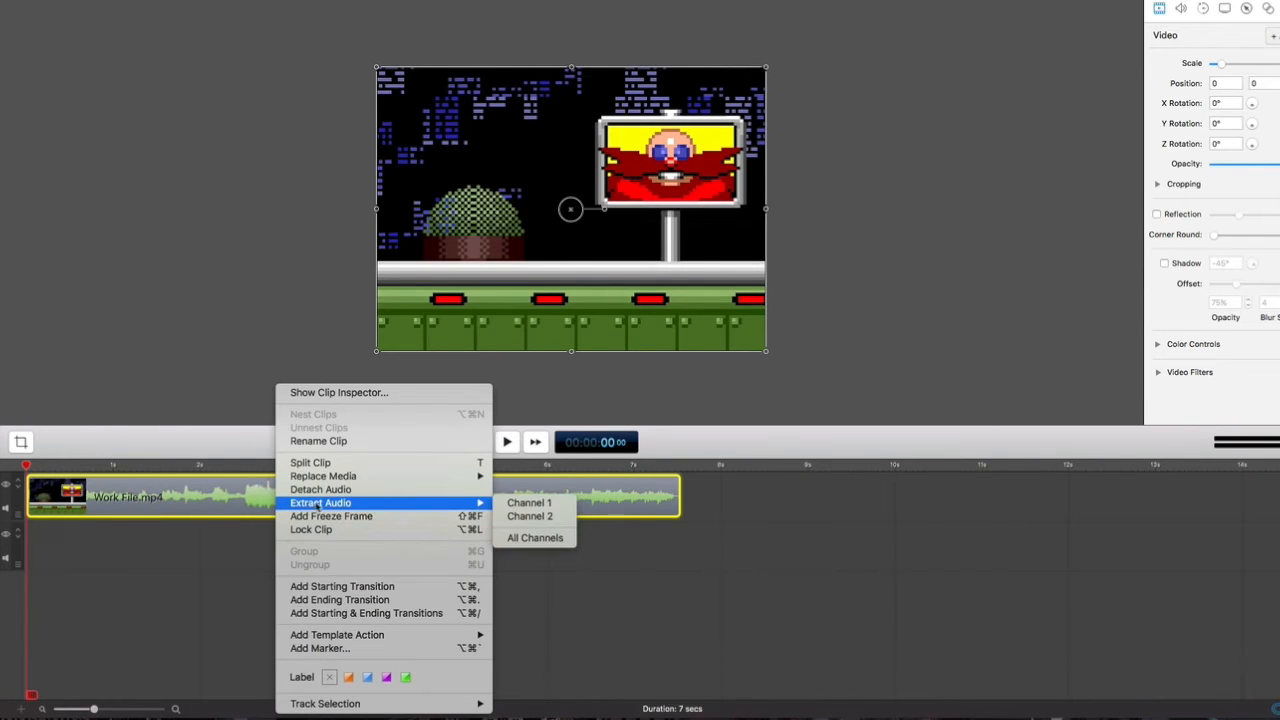
{"action": "left_click", "coordinate": [316, 489]}
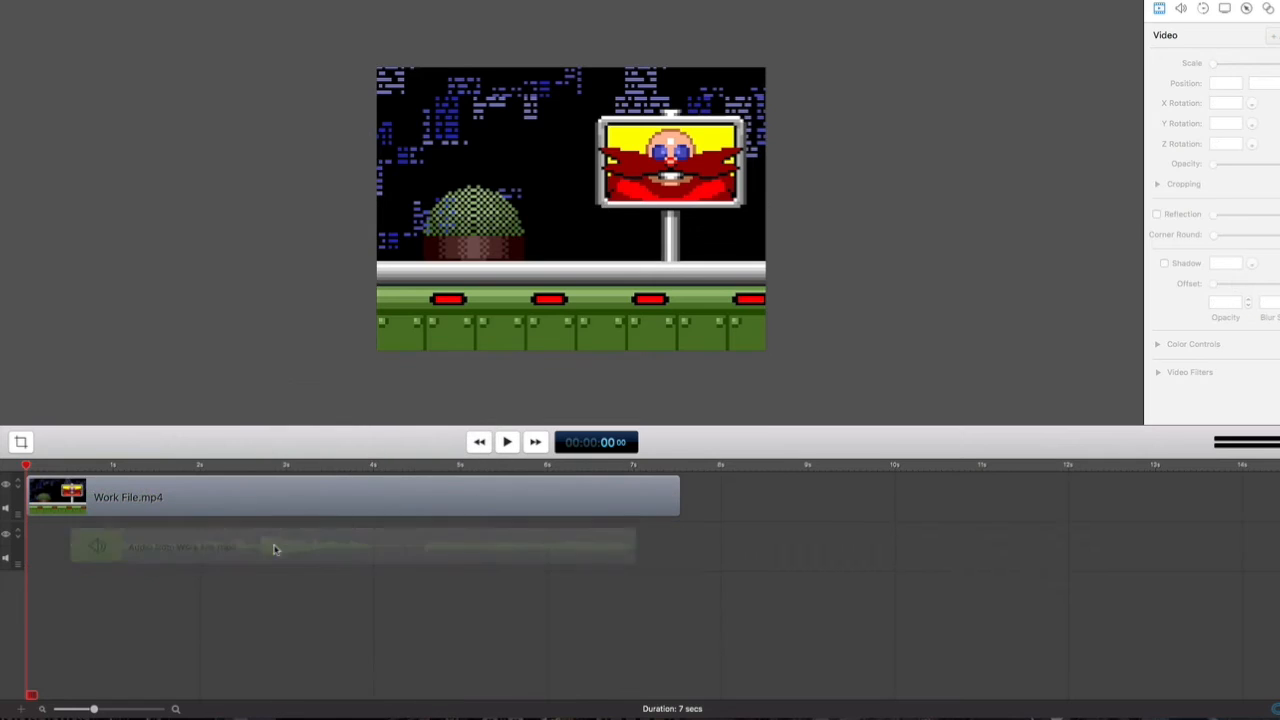
Add StarLightZone_Excerpt.wav from Episode 10's Music folder to the second track, starting at 0 s.
{"action": "key", "text": "ctrl+Up"}
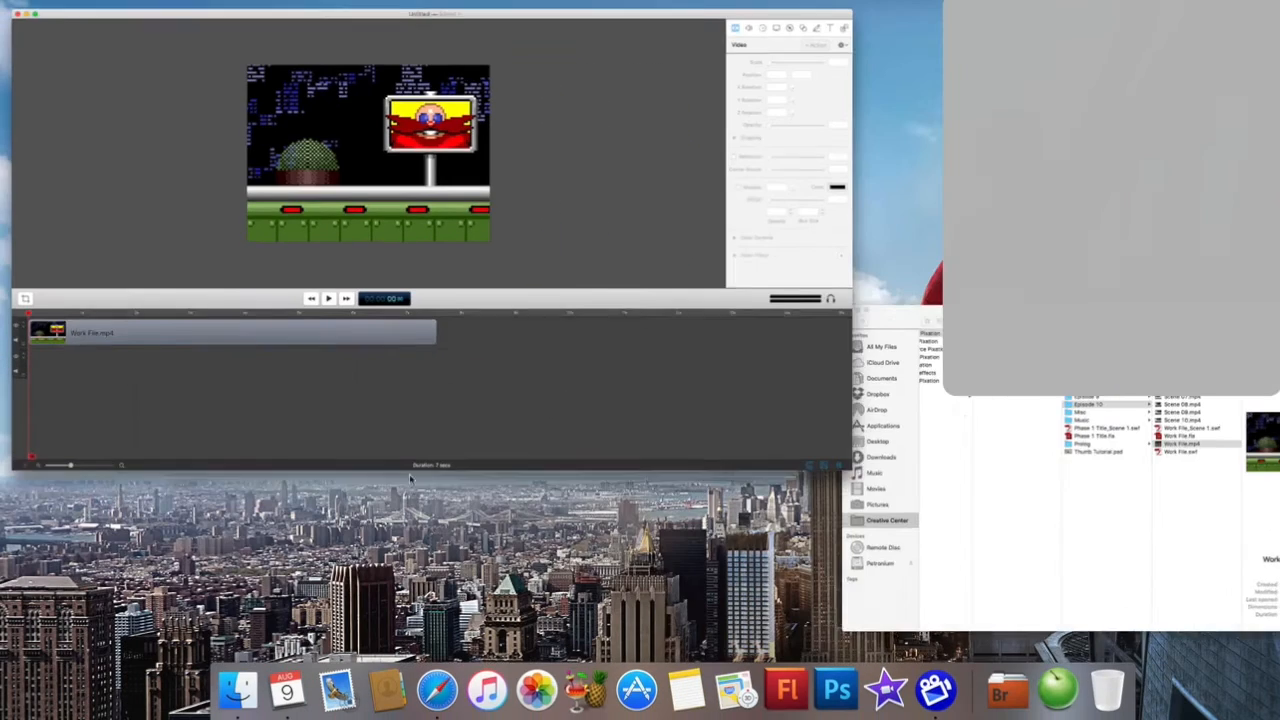
{"action": "left_click", "coordinate": [1053, 506]}
{"action": "left_click", "coordinate": [1049, 121]}
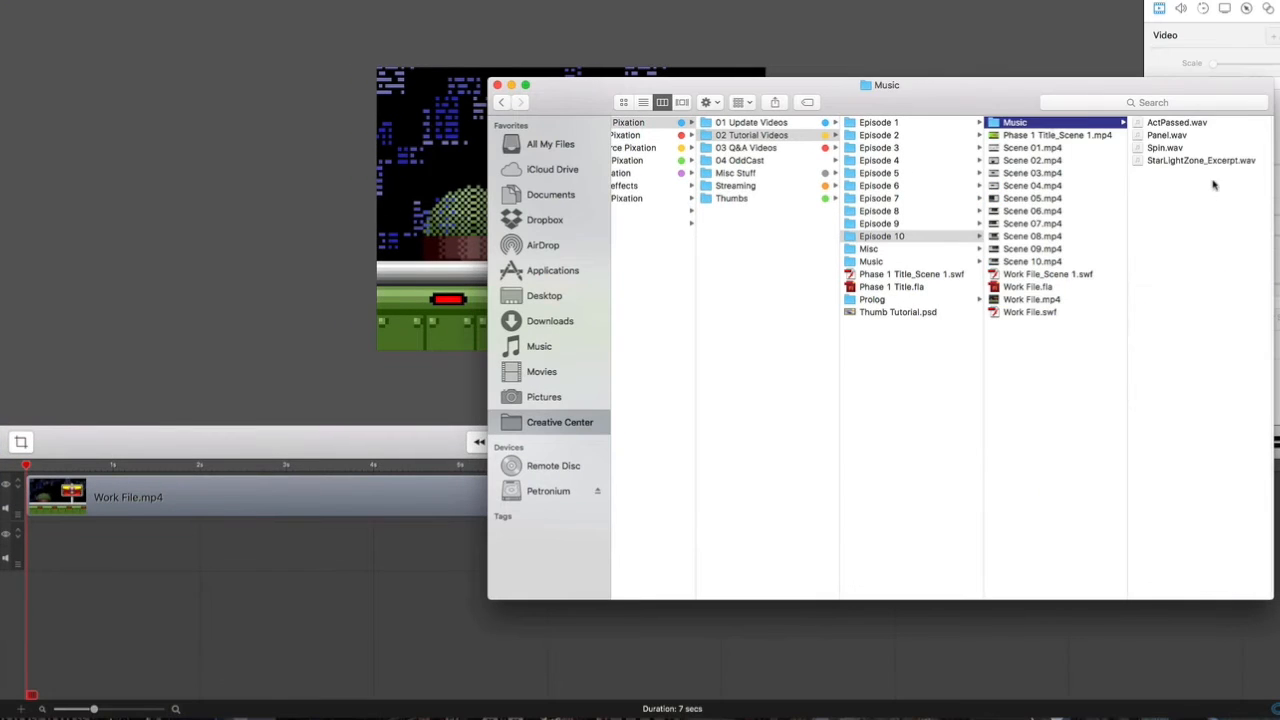
{"action": "left_click", "coordinate": [1168, 157]}
{"action": "left_click_drag", "start_coordinate": [1050, 162], "coordinate": [45, 545]}
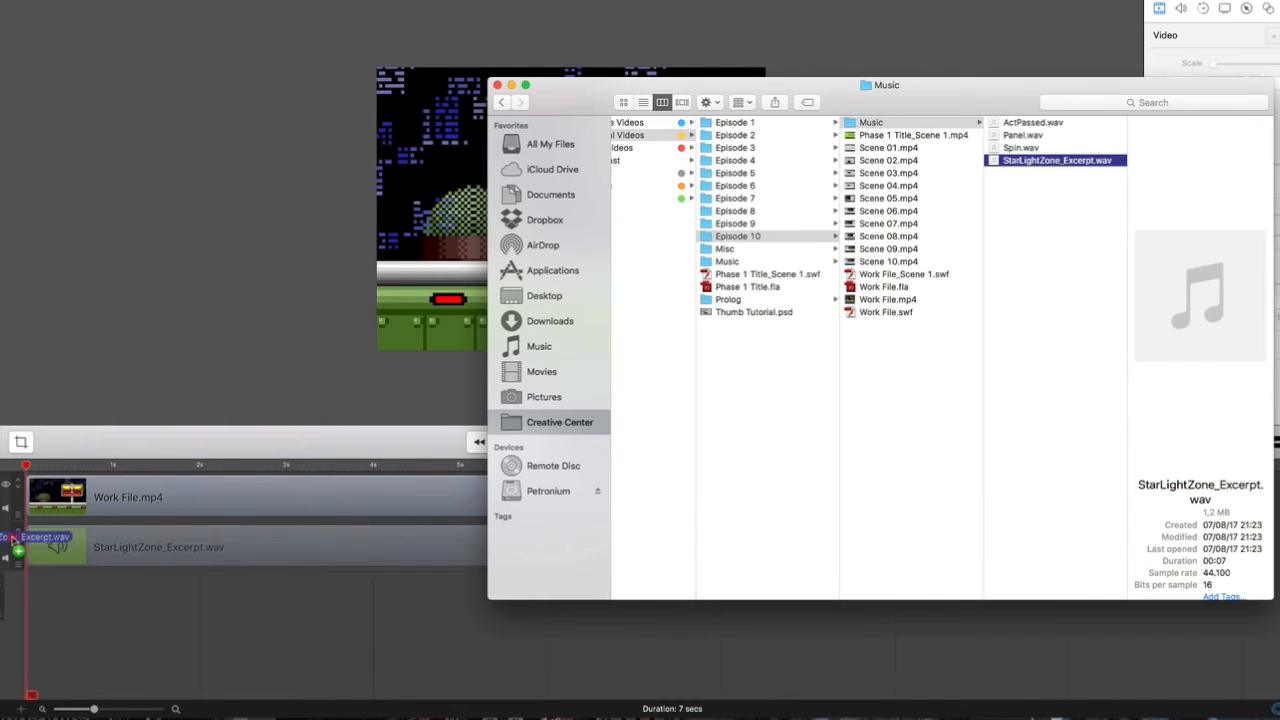
Add ActPassed.wav at about 3.3 s and Panel.wav and Spin.wav at about 1.4 s, each on its own track.
{"action": "left_click", "coordinate": [1036, 123]}
{"action": "left_click_drag", "start_coordinate": [1036, 123], "coordinate": [345, 598]}
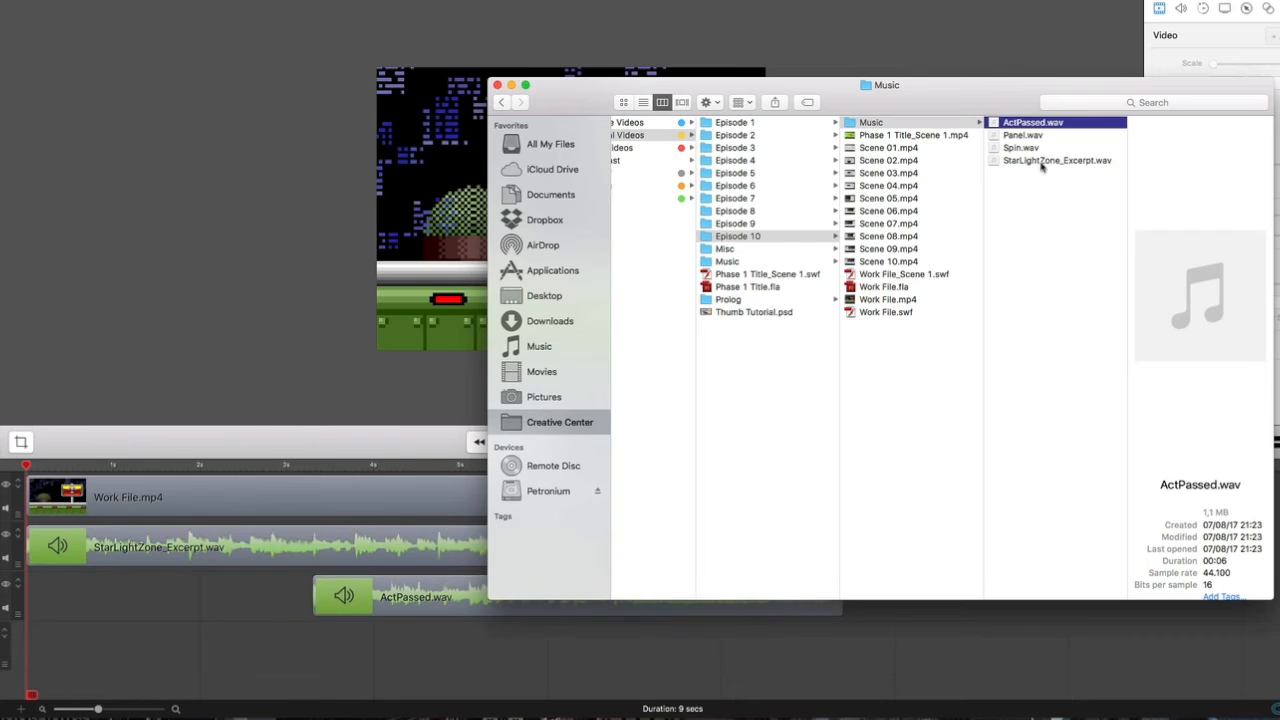
{"action": "left_click", "coordinate": [1025, 136]}
{"action": "left_click", "coordinate": [1025, 148], "text": "shift"}
{"action": "left_click_drag", "start_coordinate": [1025, 148], "coordinate": [150, 645]}
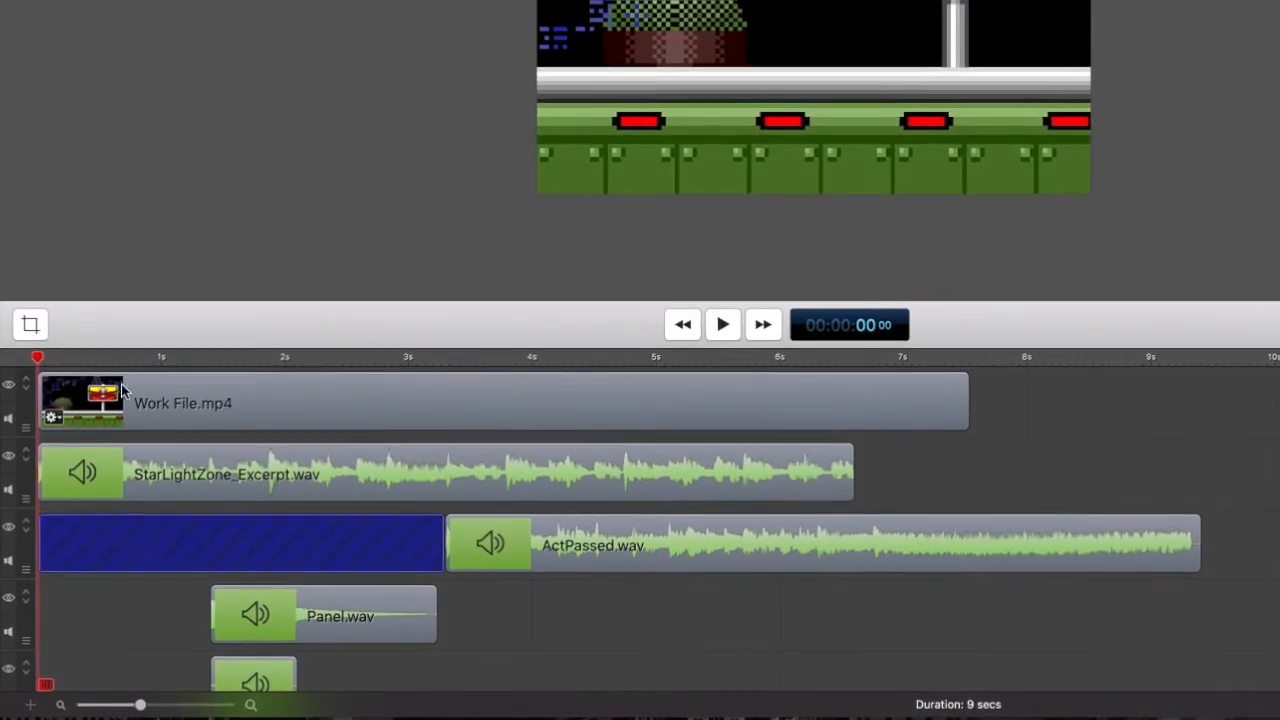
Trim the end of StarLightZone_Excerpt.wav to 00:00:03 17 and add a 0.7-second ending transition.
{"action": "left_click_drag", "start_coordinate": [101, 345], "coordinate": [506, 360]}
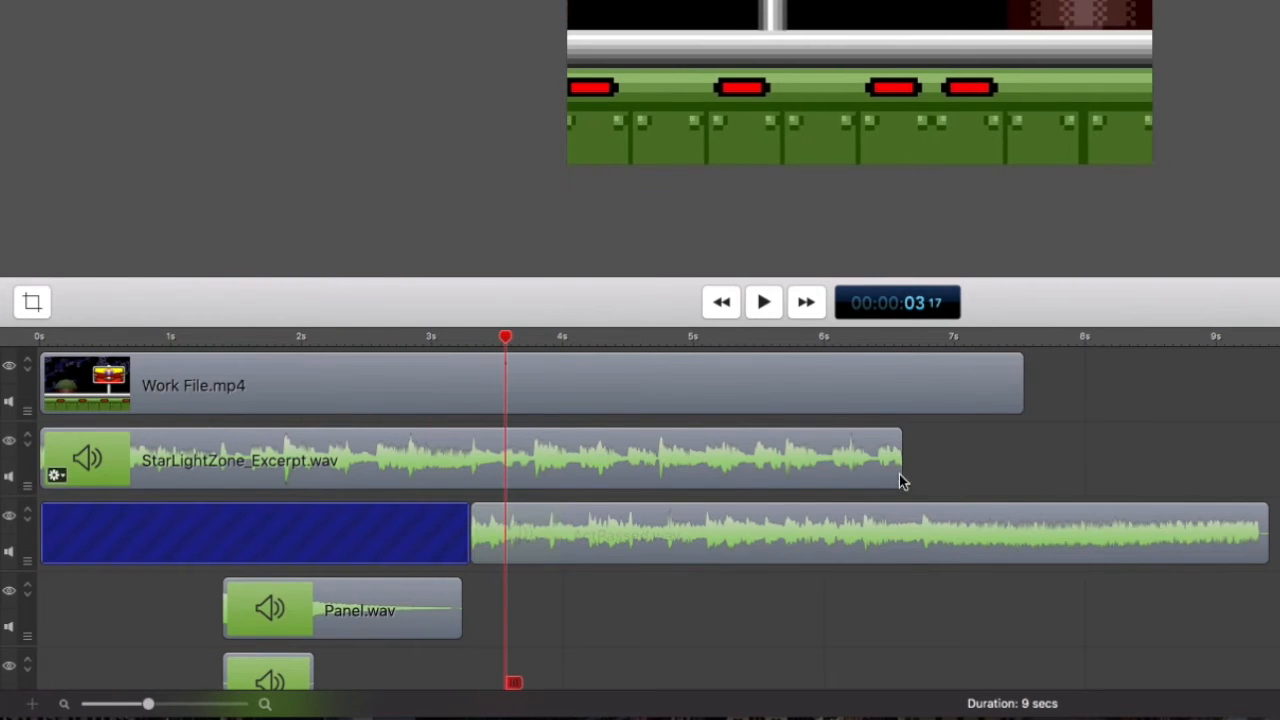
{"action": "left_click_drag", "start_coordinate": [895, 474], "coordinate": [506, 486]}
{"action": "right_click", "coordinate": [500, 470]}
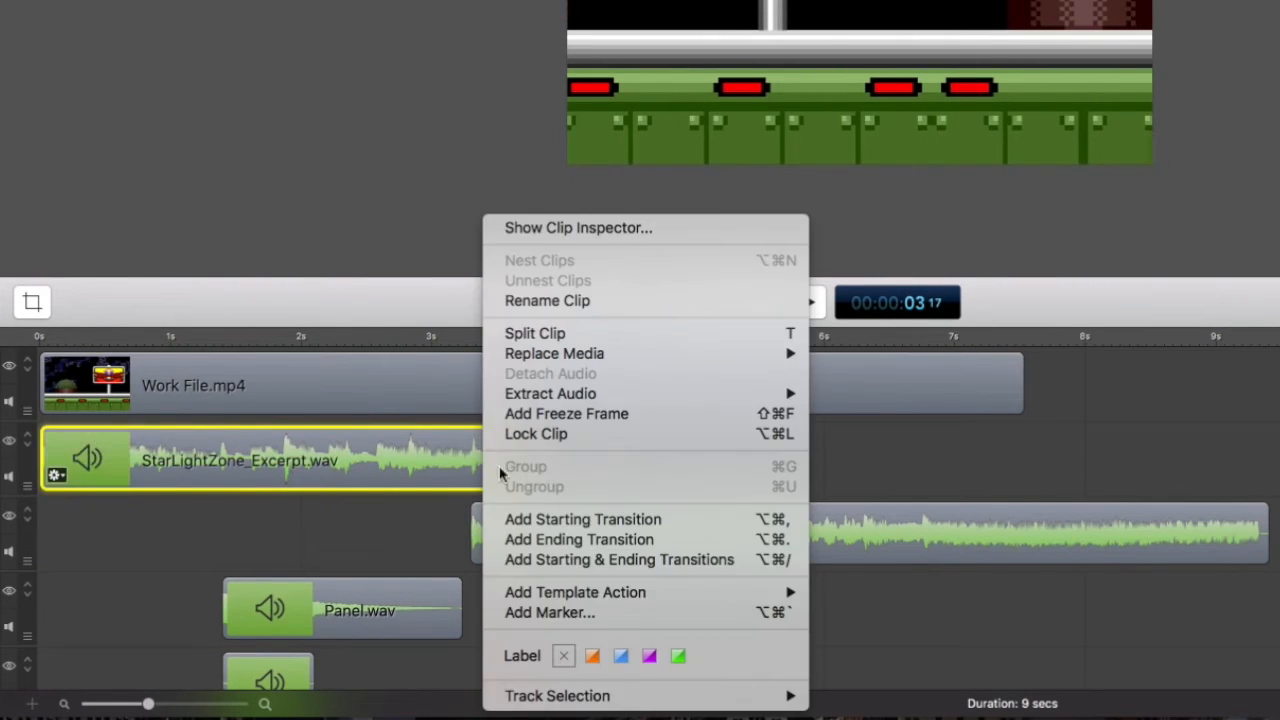
{"action": "left_click", "coordinate": [578, 541]}
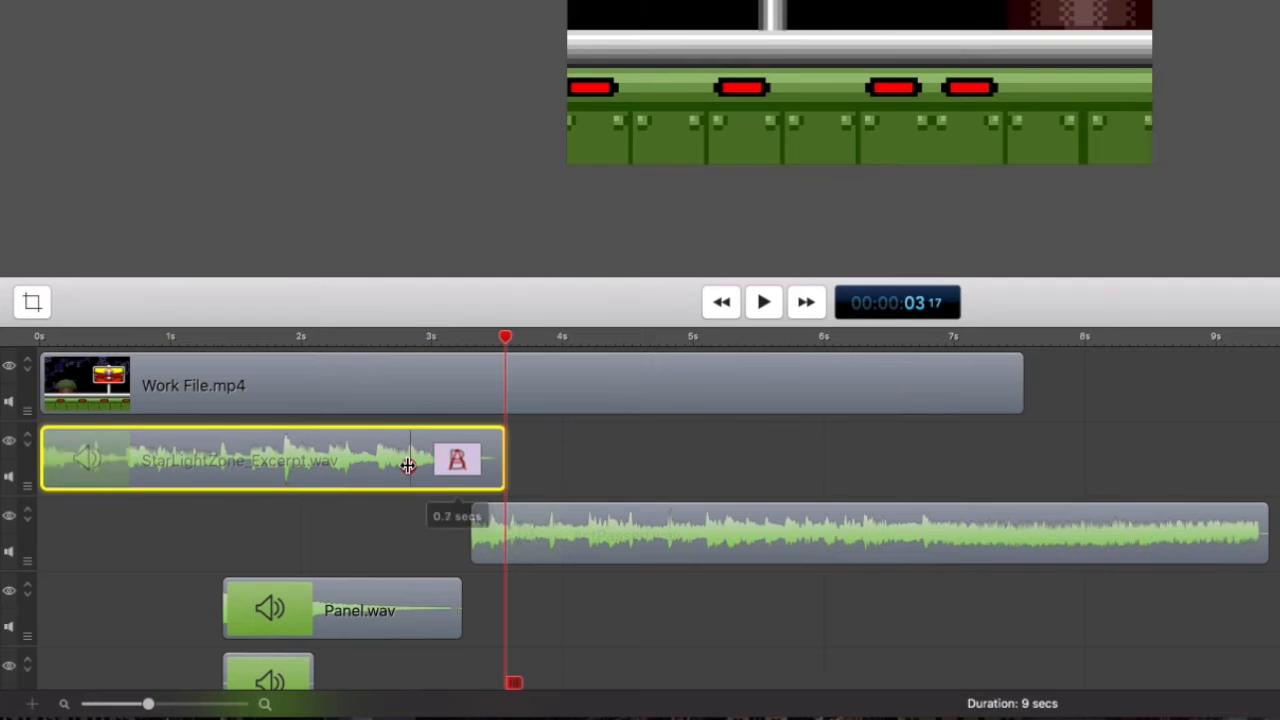
Preview the music changeover, move ActPassed.wav to start at about 4.1 s and extend StarLightZone_Excerpt.wav to about 3.8 s.
{"action": "left_click_drag", "start_coordinate": [430, 338], "coordinate": [543, 351]}
{"action": "left_click_drag", "start_coordinate": [548, 537], "coordinate": [606, 537]}
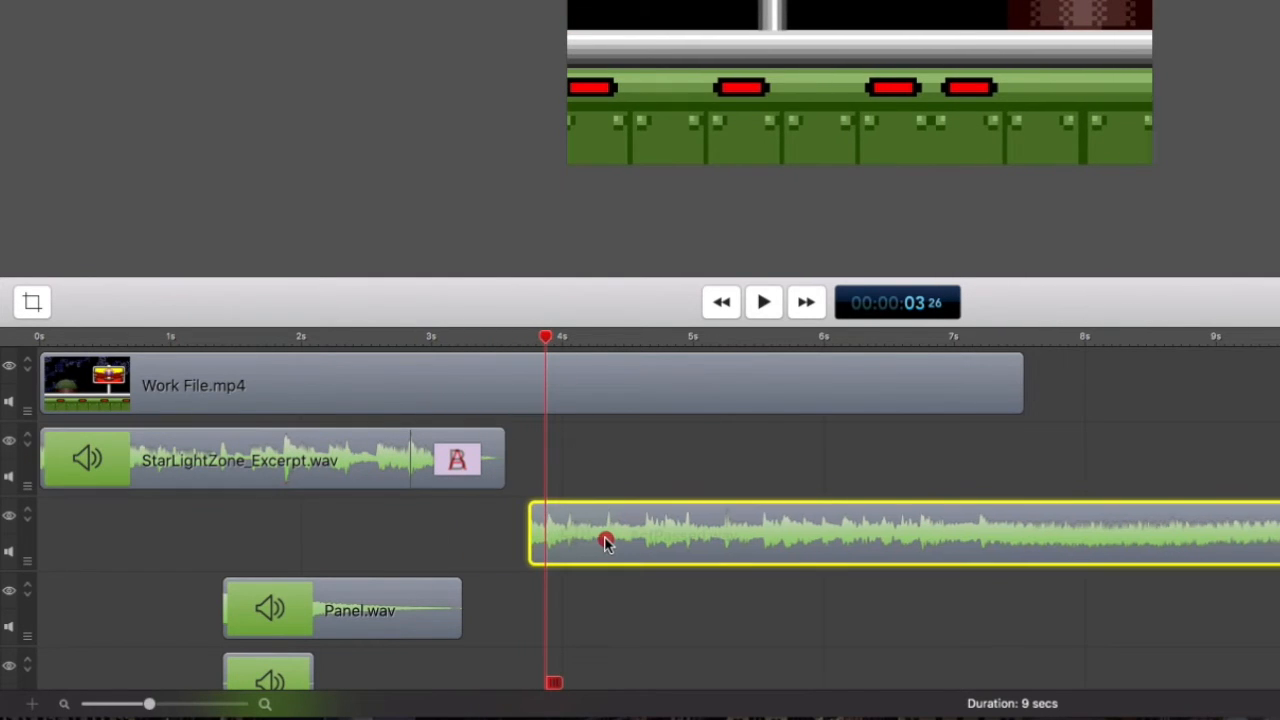
{"action": "left_click", "coordinate": [446, 339]}
{"action": "key", "text": "space"}
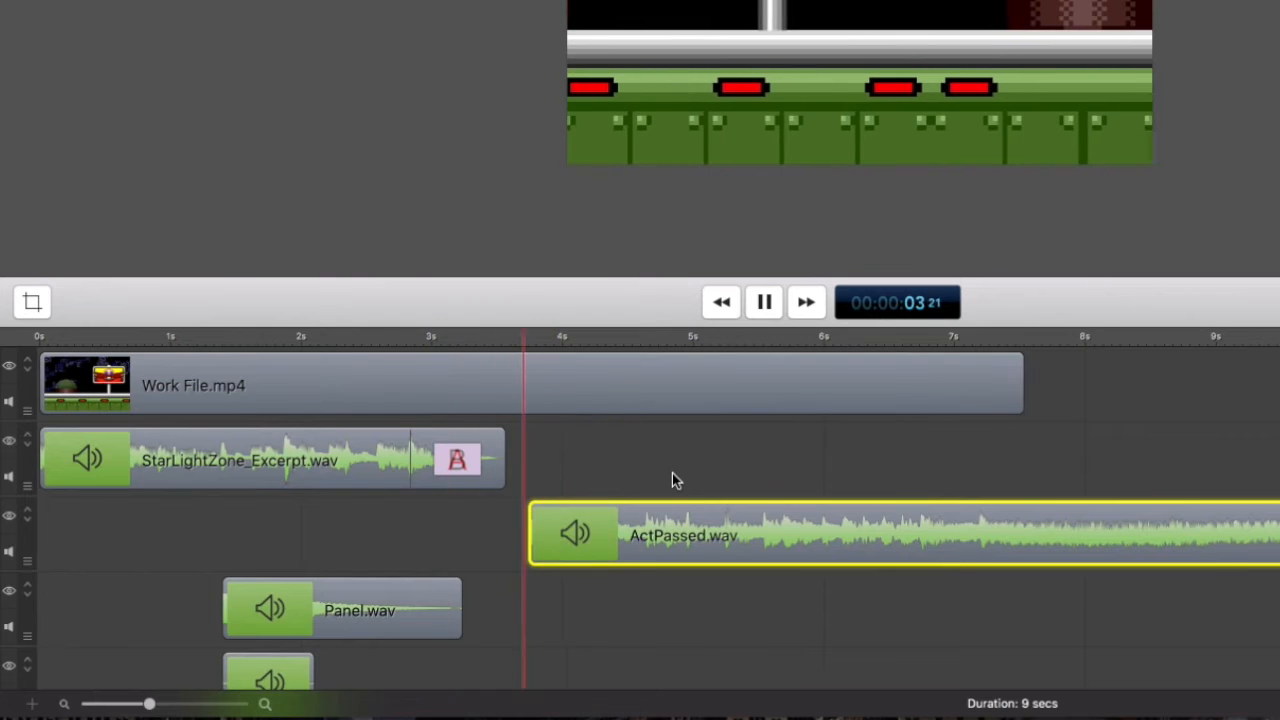
{"action": "key", "text": "space"}
{"action": "left_click_drag", "start_coordinate": [646, 560], "coordinate": [695, 560]}
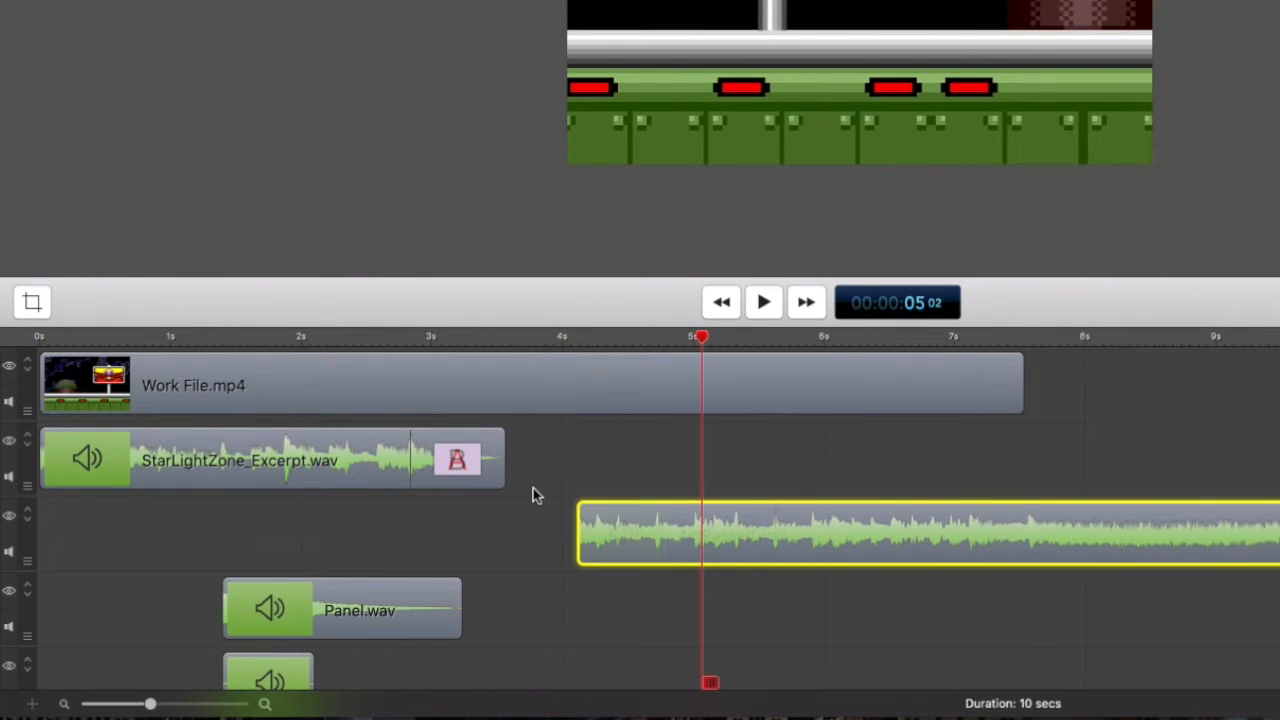
{"action": "left_click_drag", "start_coordinate": [501, 466], "coordinate": [538, 466]}
{"action": "key", "text": "Home"}
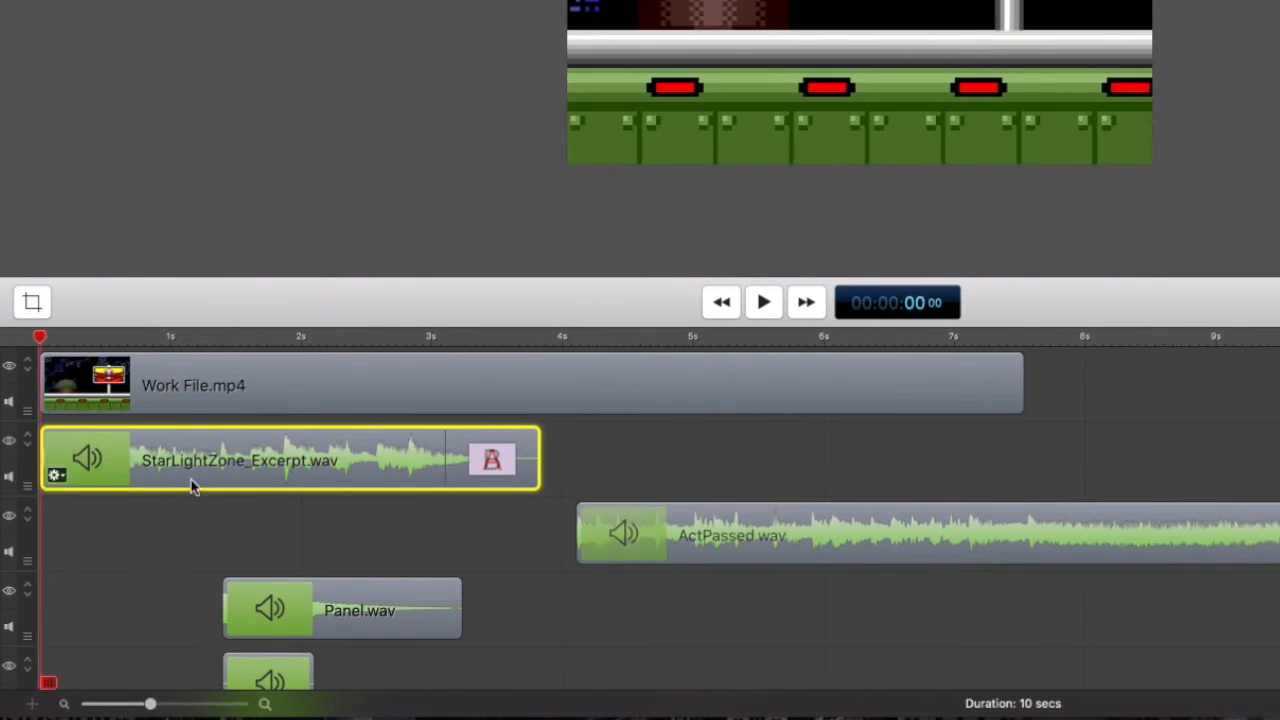
Move Panel.wav out of the way and place the Spin.wav clip on the fourth track at about 2.1 s.
{"action": "left_click_drag", "start_coordinate": [266, 680], "coordinate": [594, 652]}
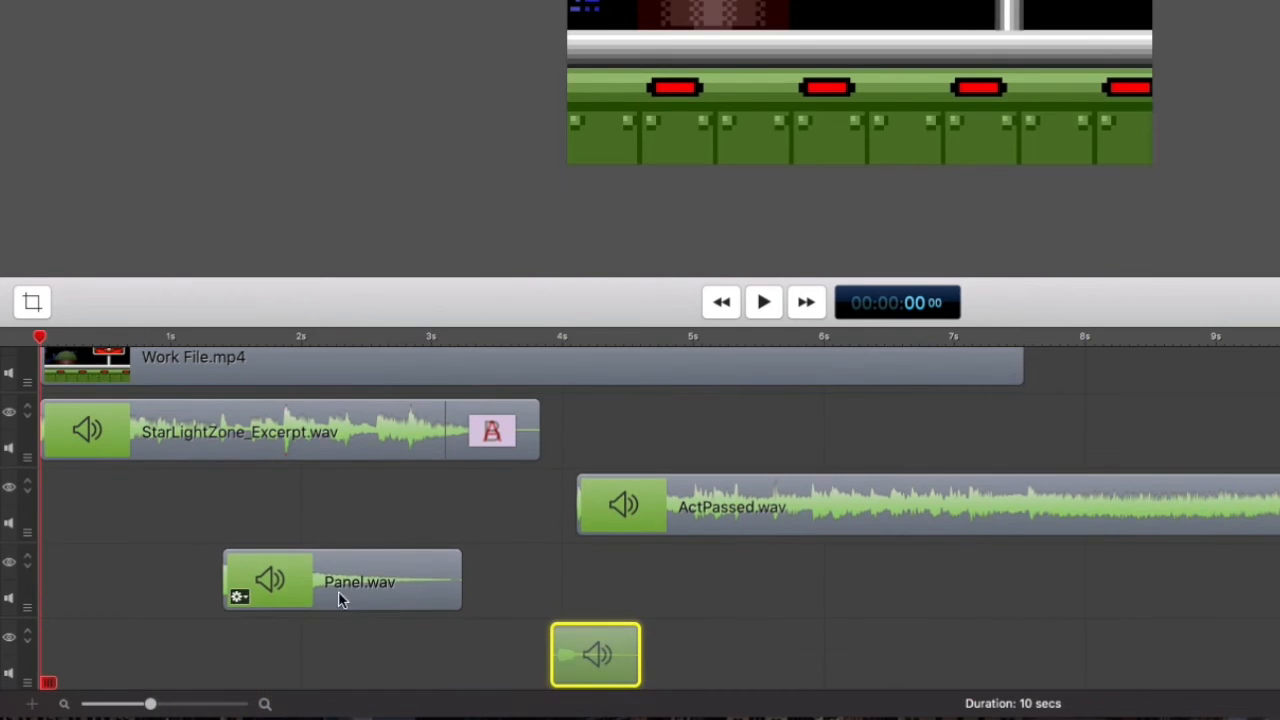
{"action": "left_click_drag", "start_coordinate": [338, 600], "coordinate": [722, 600]}
{"action": "left_click_drag", "start_coordinate": [40, 342], "coordinate": [317, 371]}
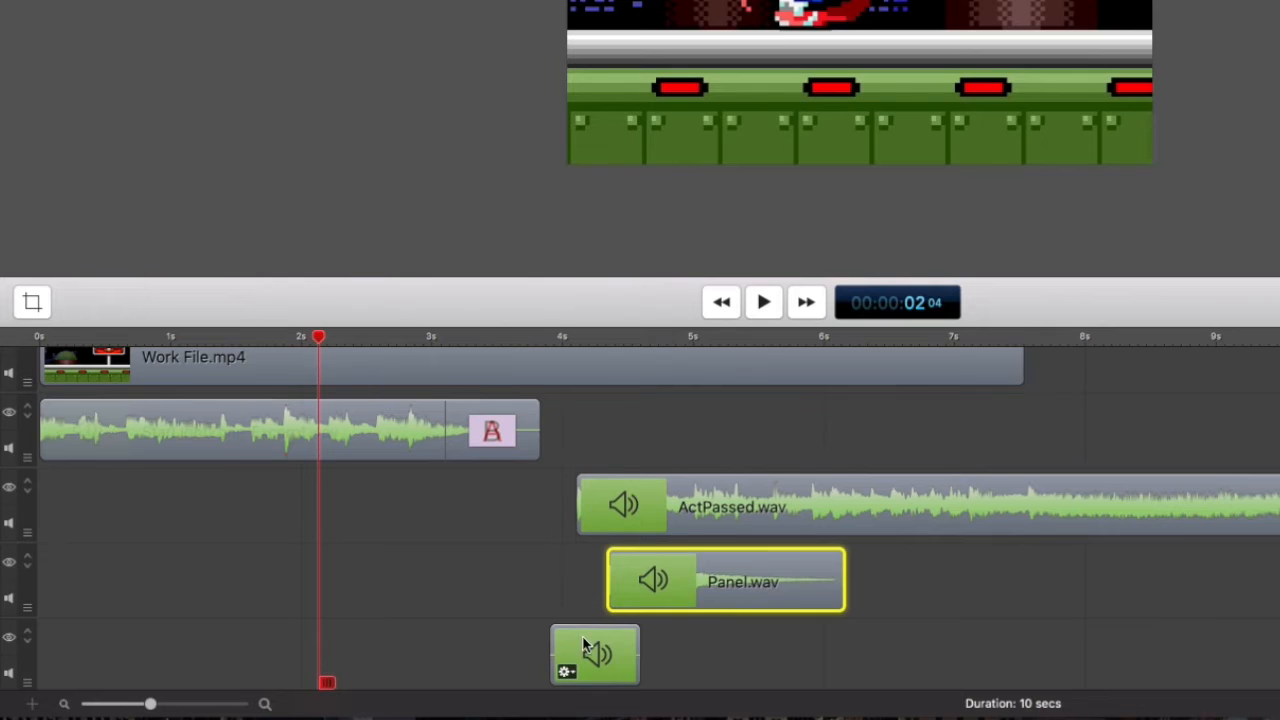
{"action": "left_click_drag", "start_coordinate": [583, 648], "coordinate": [342, 568]}
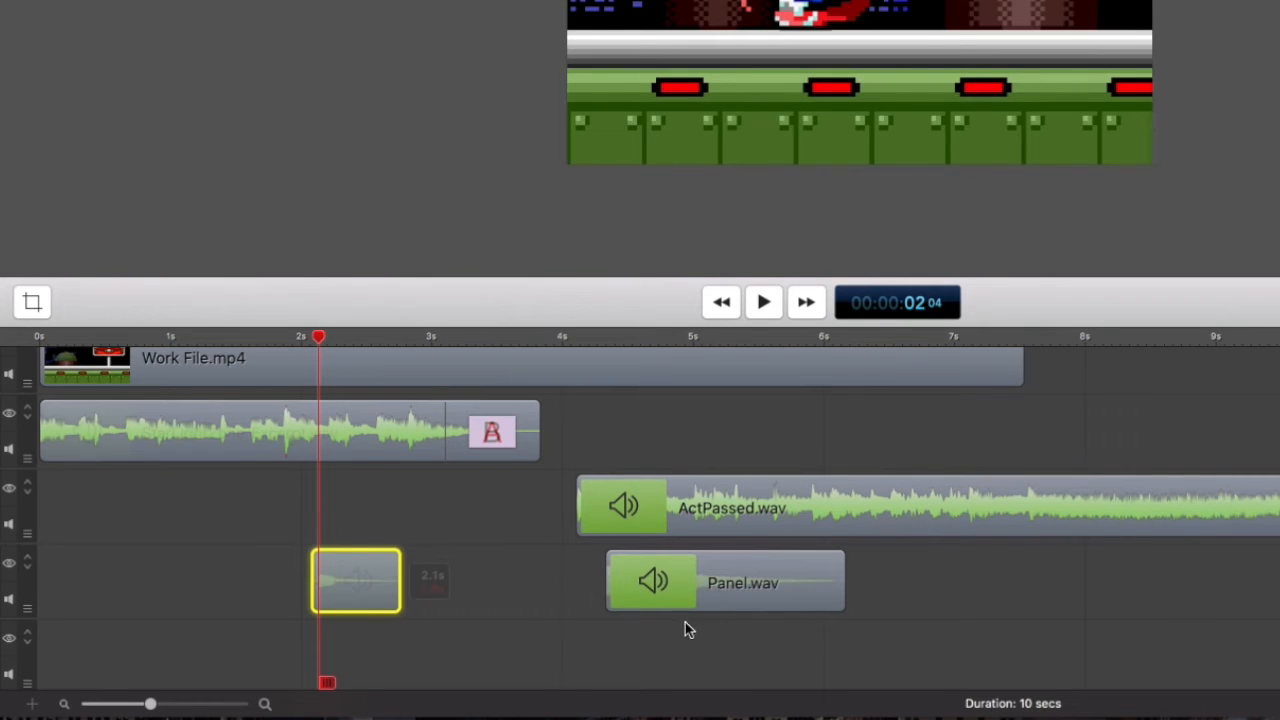
Place Panel.wav on the fifth track starting at 00:00:02 16 and play back the timeline.
{"action": "left_click", "coordinate": [678, 592]}
{"action": "left_click_drag", "start_coordinate": [318, 340], "coordinate": [369, 343]}
{"action": "left_click_drag", "start_coordinate": [650, 568], "coordinate": [414, 636]}
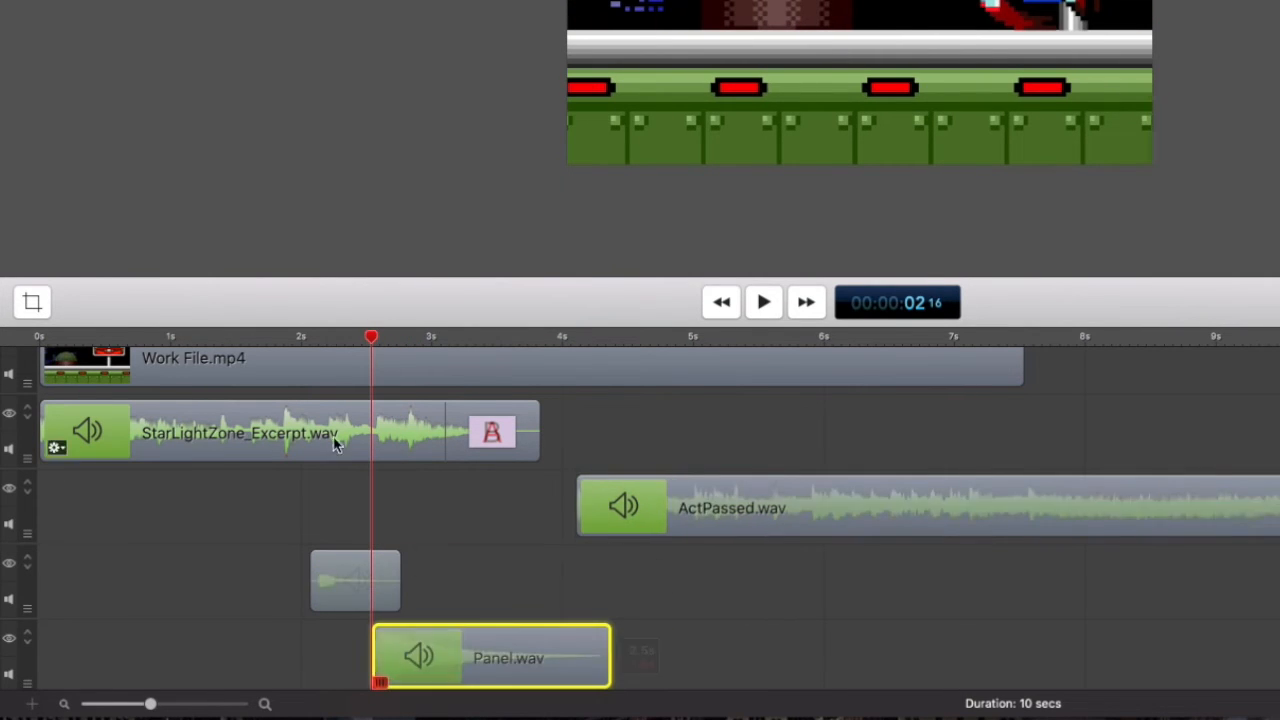
{"action": "key", "text": "space"}
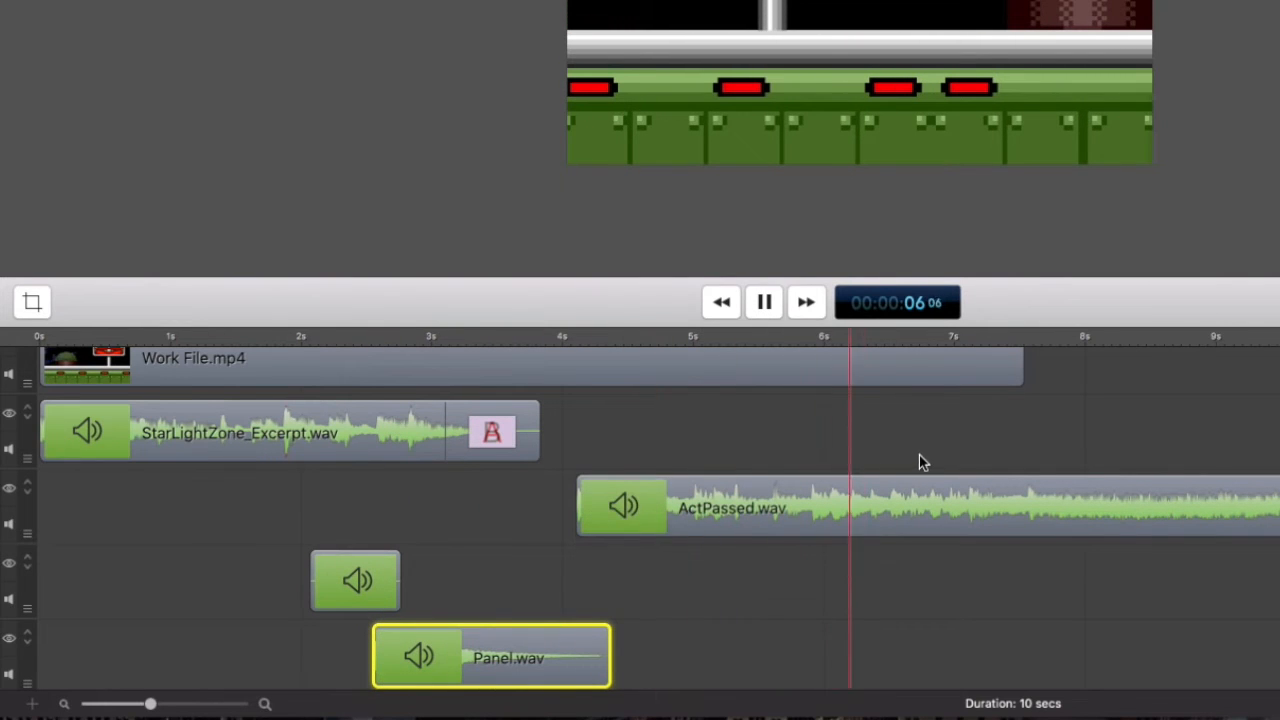
Trim the end of ActPassed.wav to match the end of the video clip at 00:00:07 16.
{"action": "left_click", "coordinate": [1025, 338]}
{"action": "left_click", "coordinate": [1120, 485]}
{"action": "right_click", "coordinate": [1120, 485]}
{"action": "left_click", "coordinate": [1146, 336]}
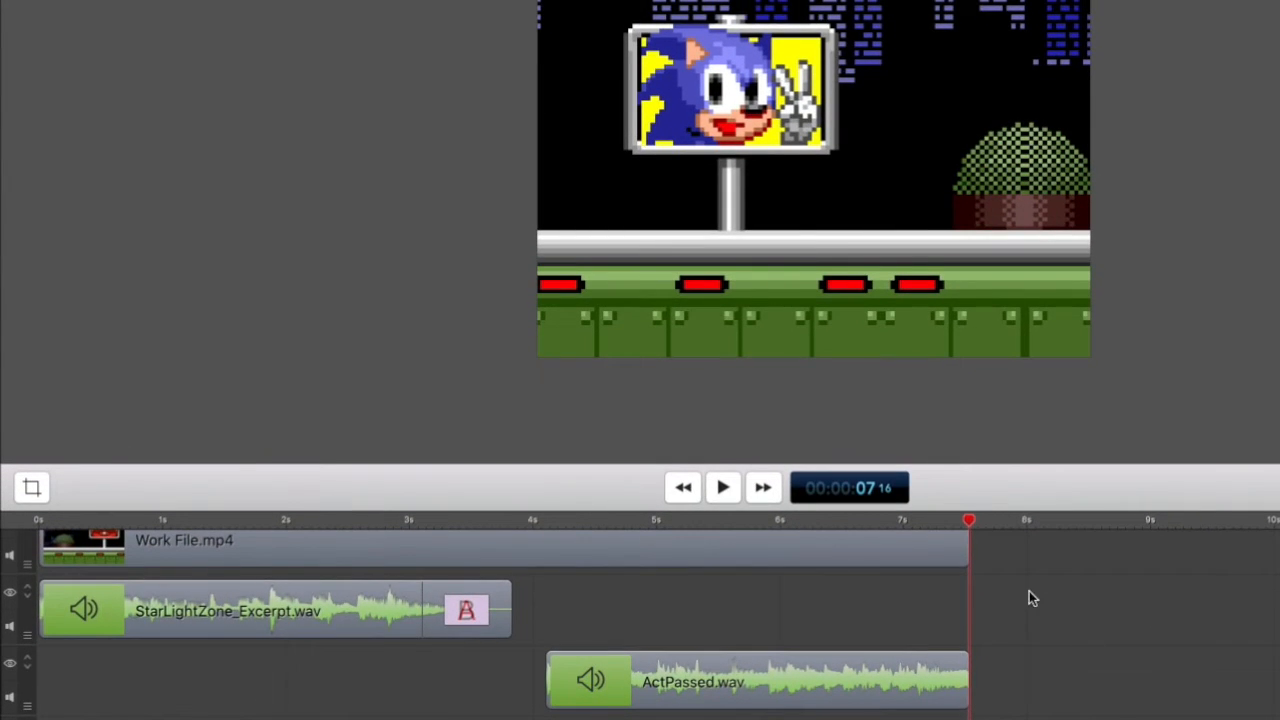
Export the timeline's soundtrack as Work File Audio.aiff into the Episode 10 folder inside 02 Tutorial Videos.
{"action": "left_click", "coordinate": [165, 1]}
{"action": "left_click", "coordinate": [209, 143]}
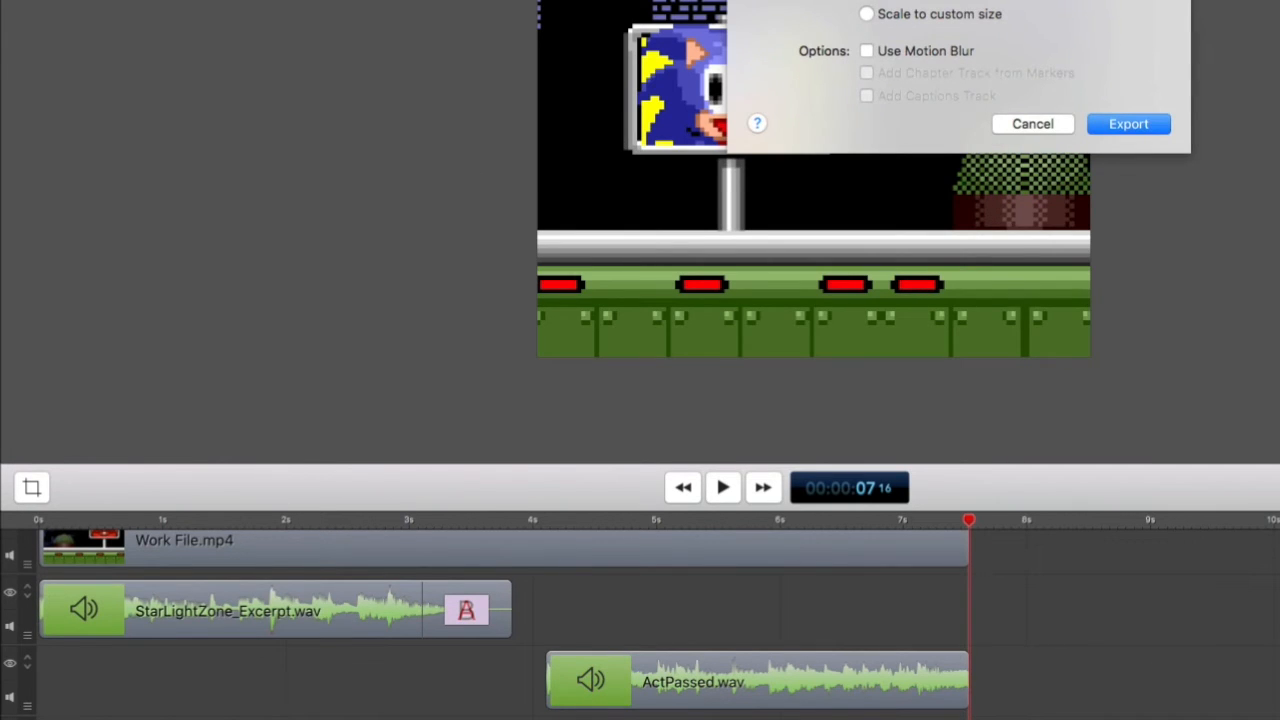
{"action": "left_click", "coordinate": [990, 1]}
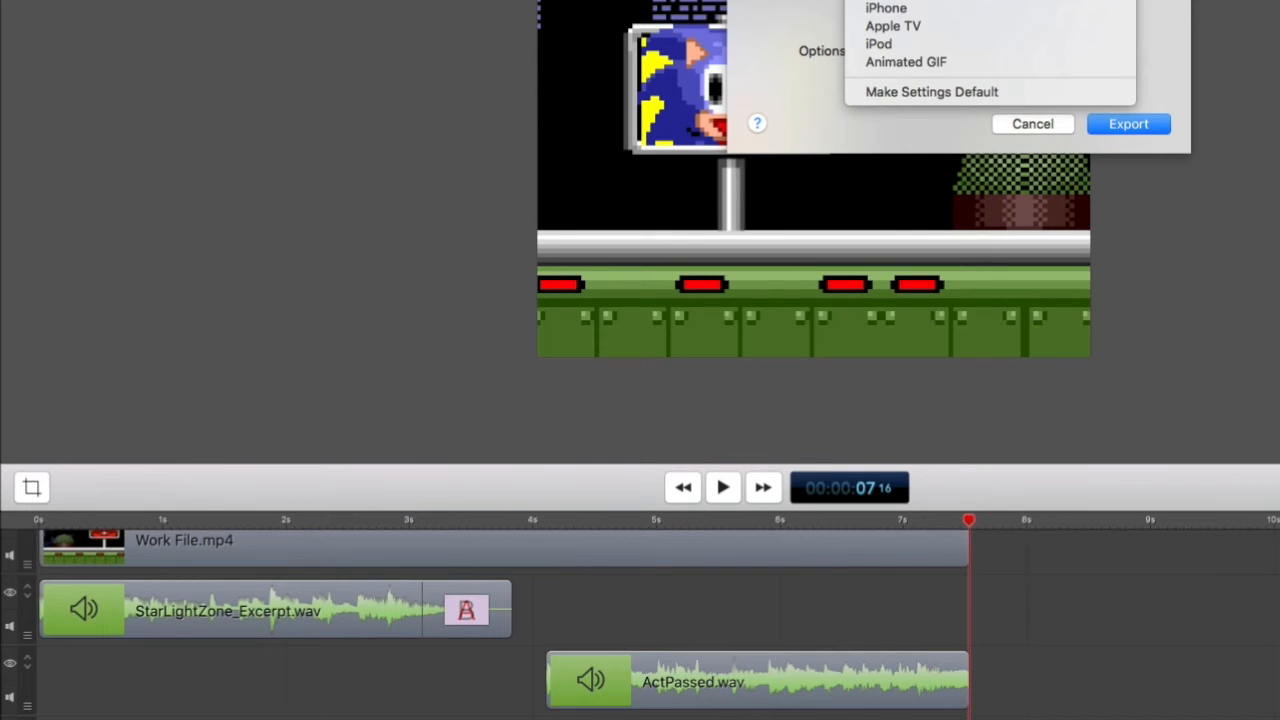
{"action": "left_click", "coordinate": [1058, 16]}
{"action": "left_click", "coordinate": [1125, 124]}
{"action": "left_click", "coordinate": [945, 5]}
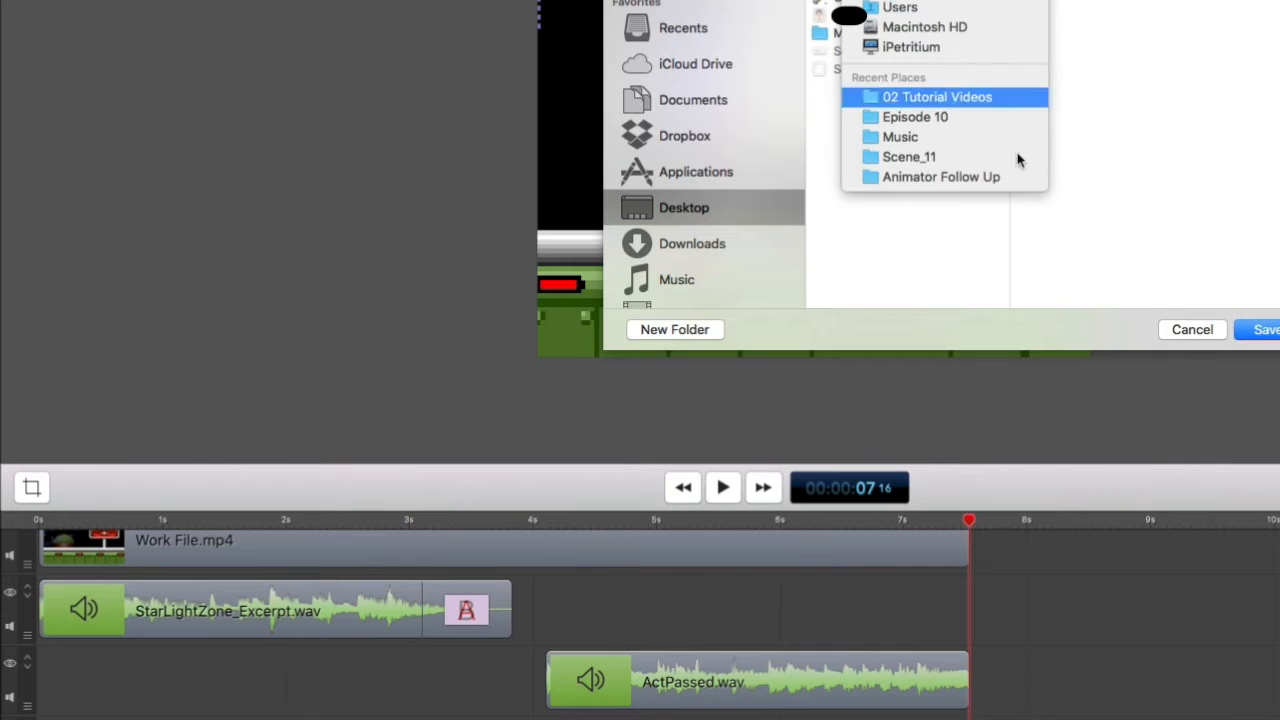
{"action": "left_click", "coordinate": [953, 103]}
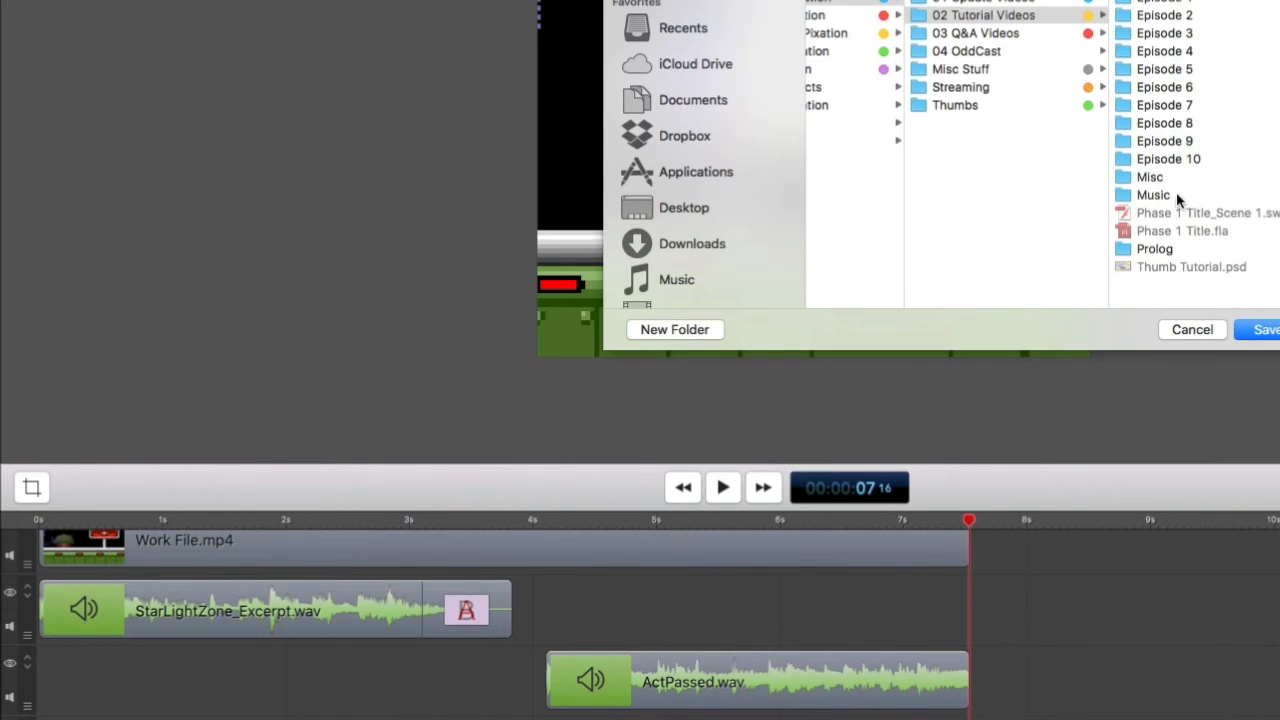
{"action": "left_click", "coordinate": [1178, 158]}
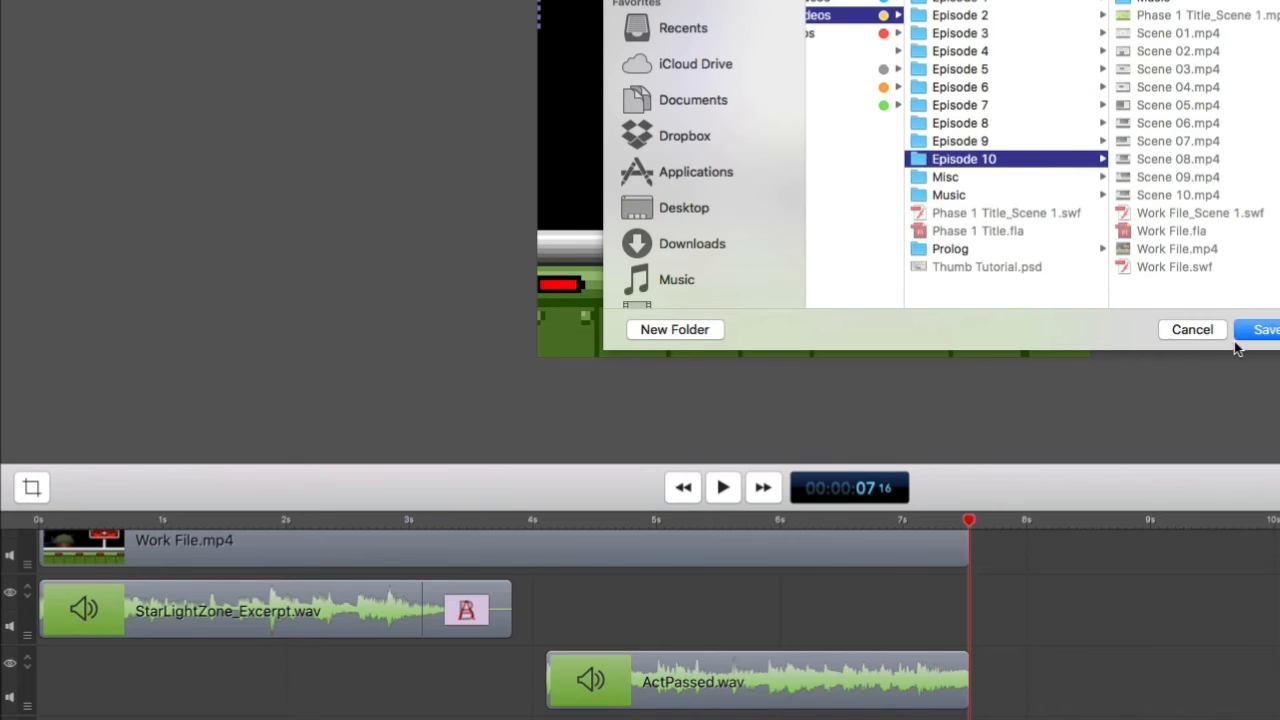
{"action": "left_click", "coordinate": [1266, 330]}
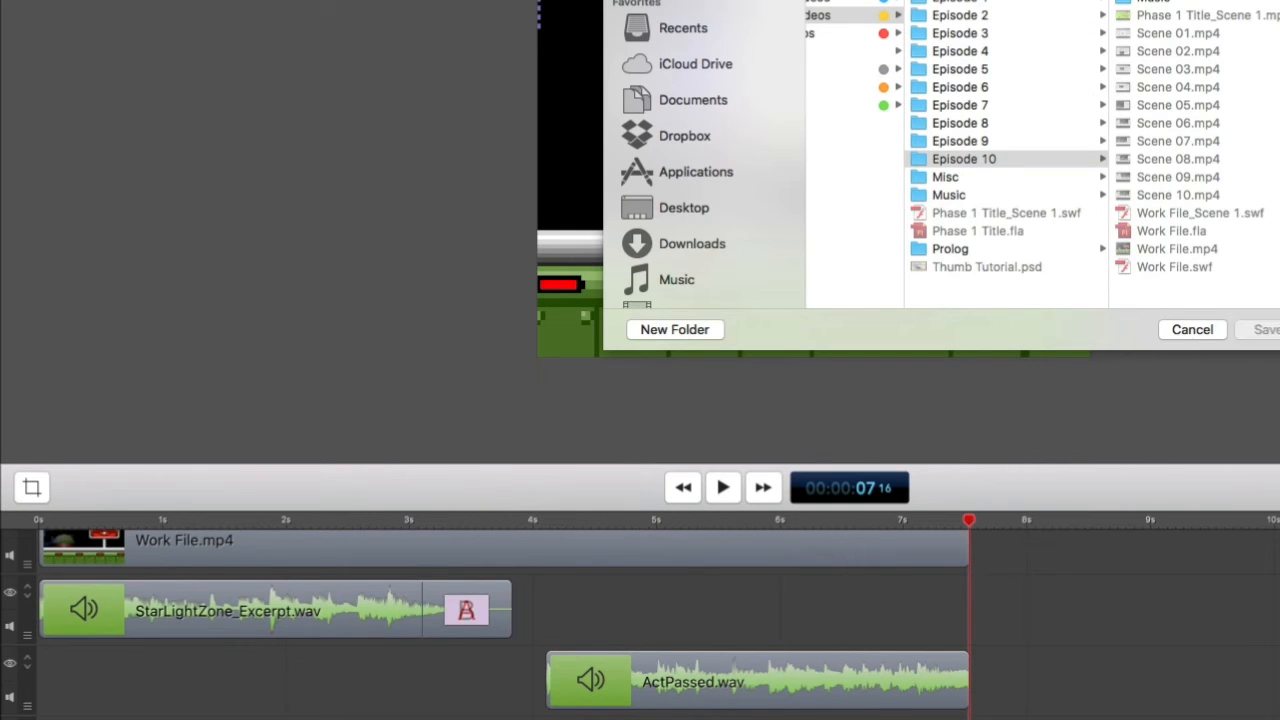
{"action": "type", "text": "S"}
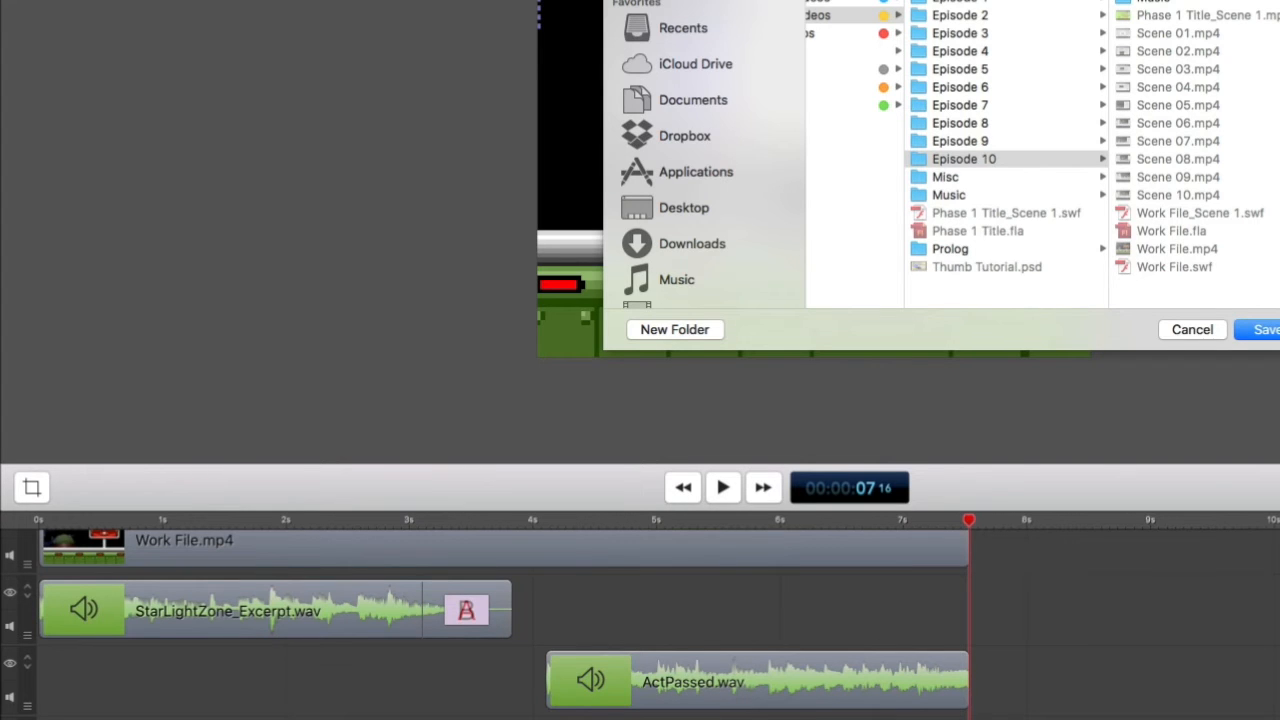
{"action": "key", "text": "Return"}
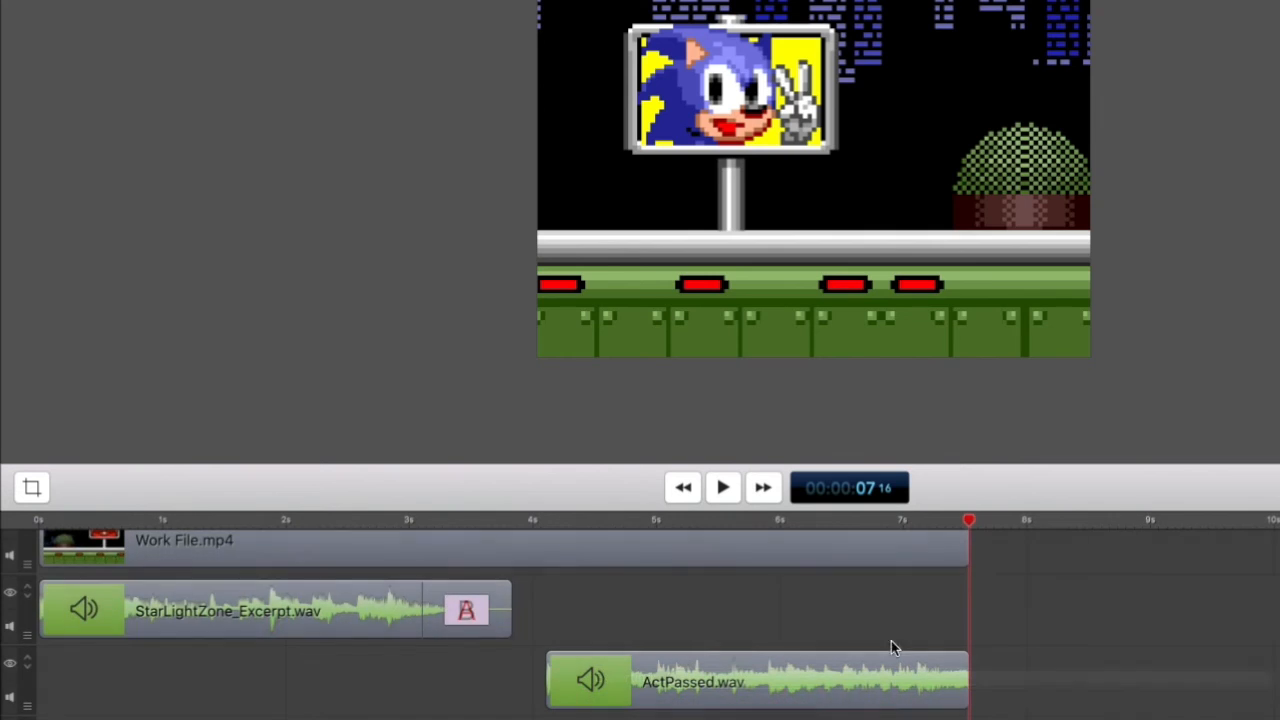
Close the editing project without saving it and show the contents of the Episode 10 folder in Finder.
{"action": "key", "text": "super+w"}
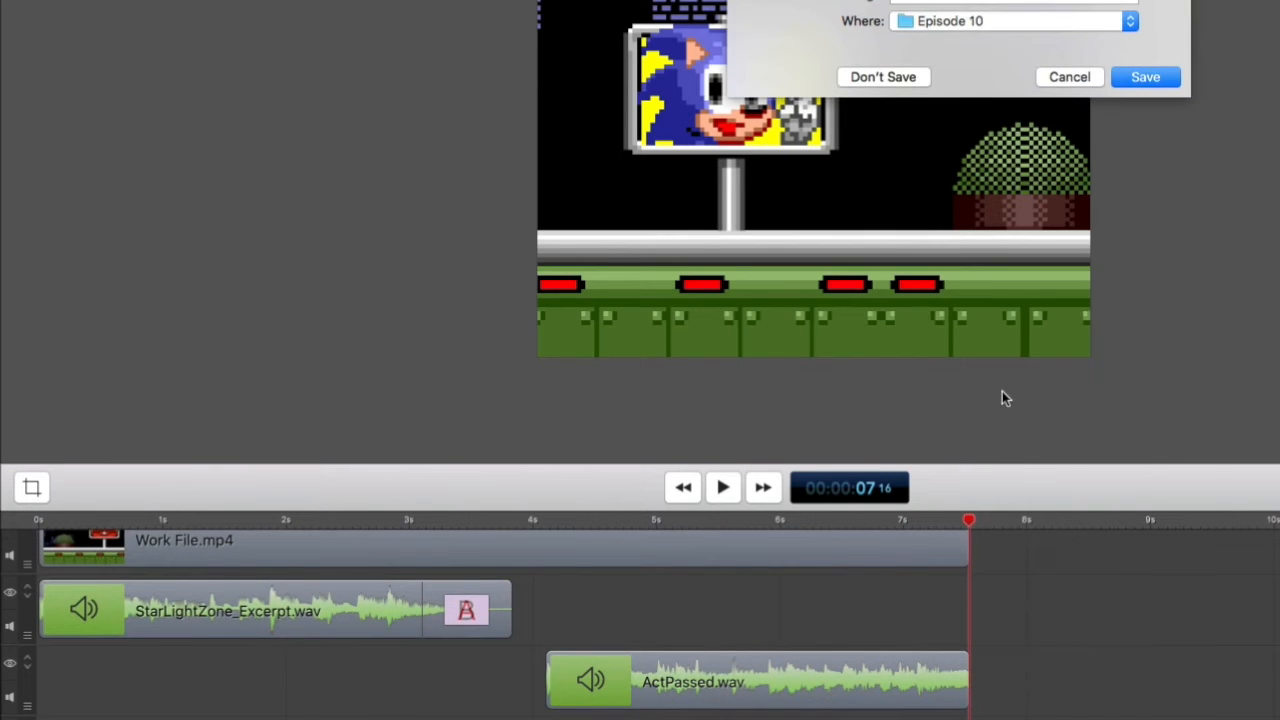
{"action": "left_click", "coordinate": [882, 82]}
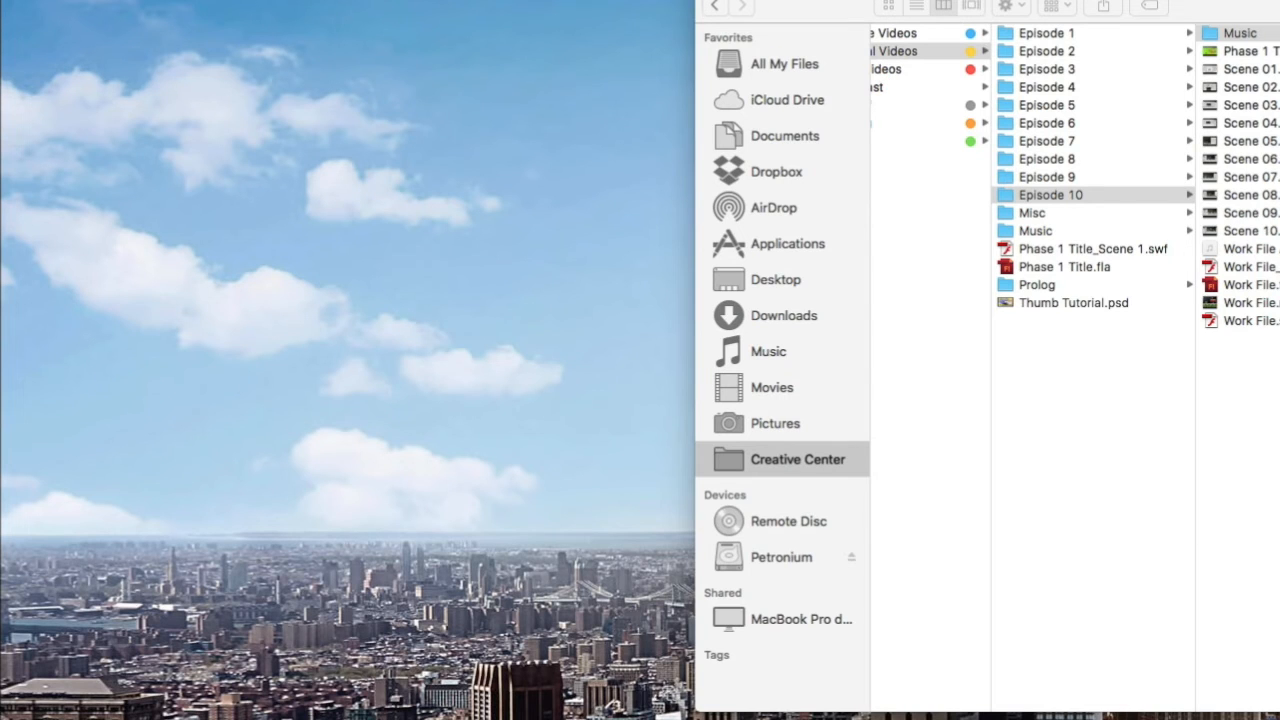
{"action": "left_click_drag", "start_coordinate": [1279, 0], "coordinate": [989, 17]}
{"action": "left_click", "coordinate": [1177, 182]}
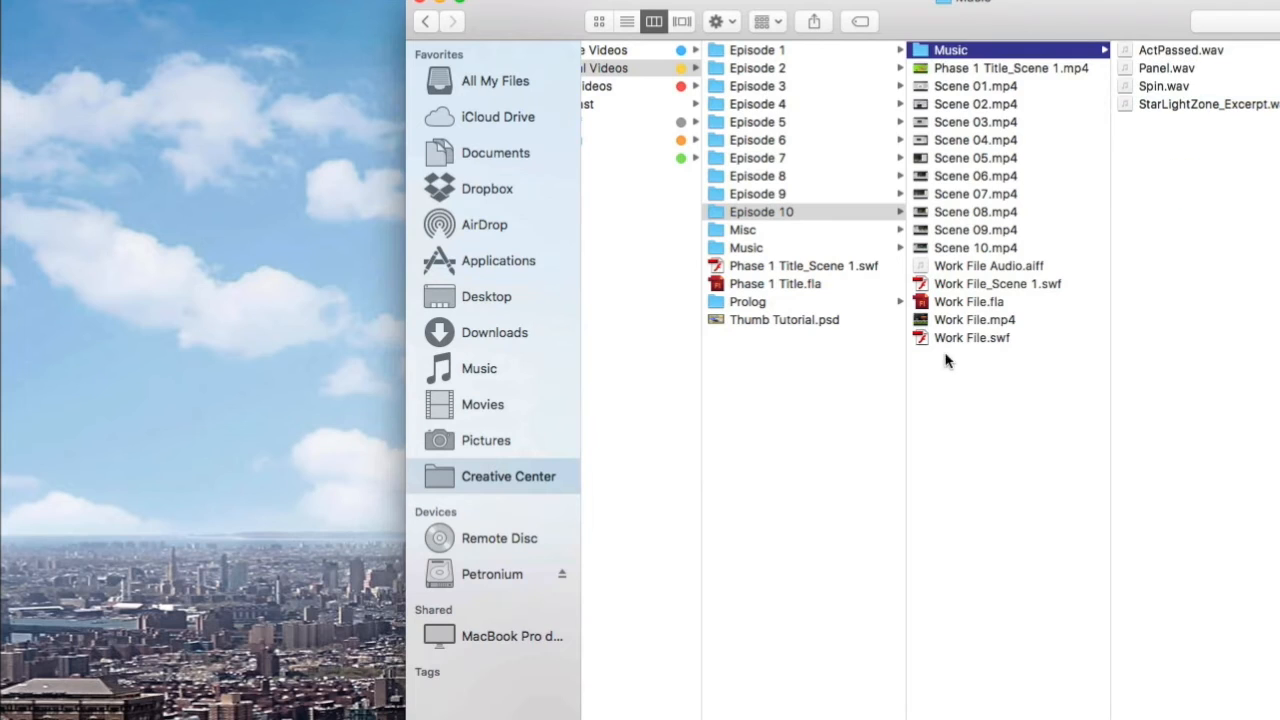
Open Work File Audio.aiff from the Episode 10 folder in a media player that can export audio.
{"action": "left_click", "coordinate": [994, 267]}
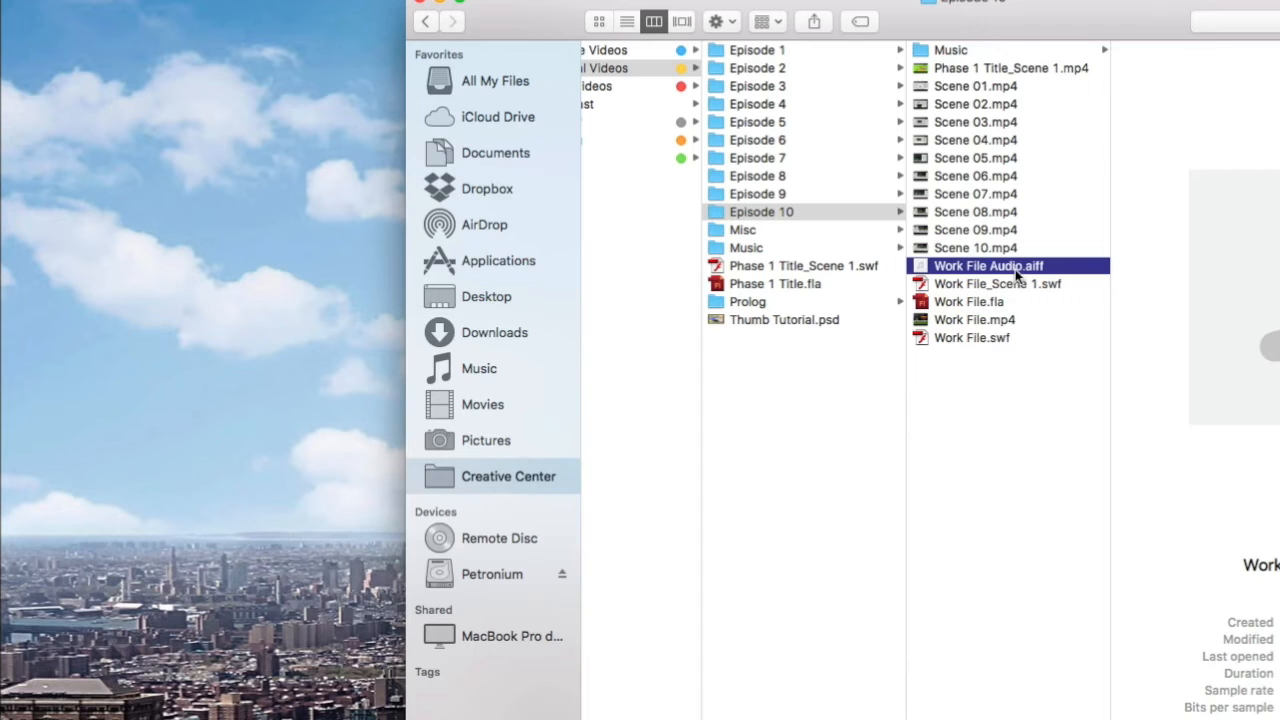
{"action": "right_click", "coordinate": [981, 266]}
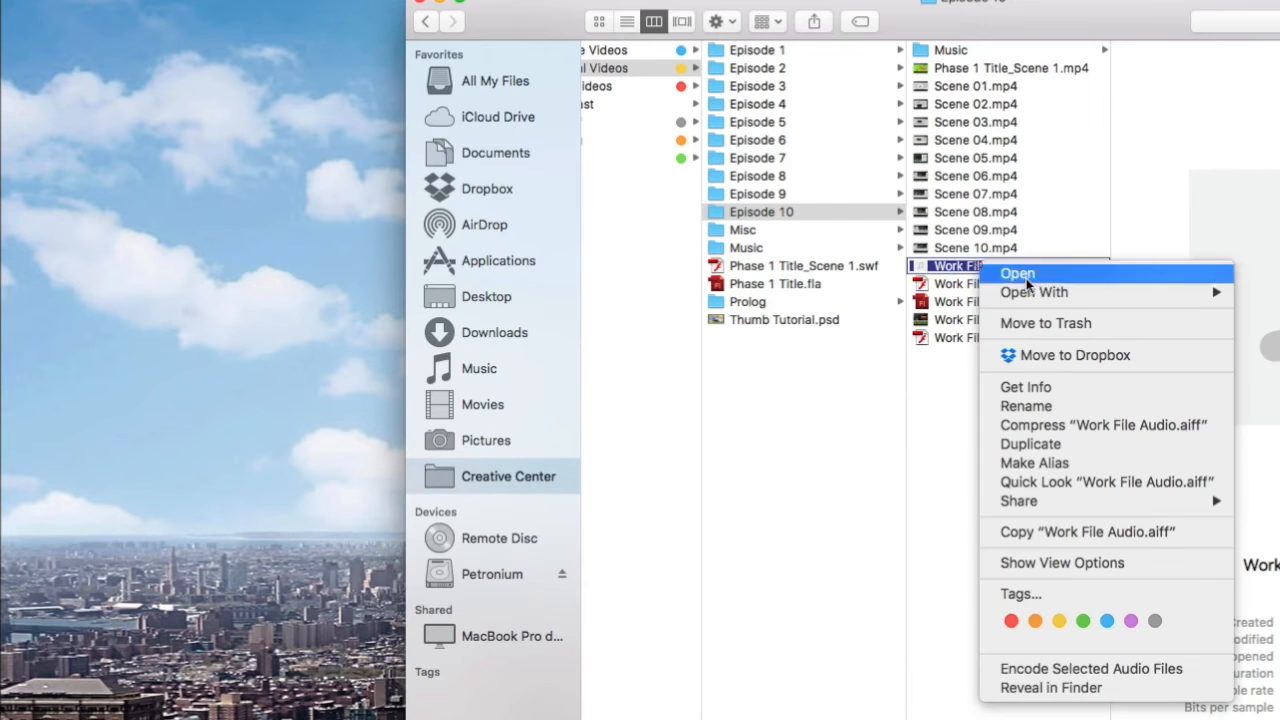
{"action": "mouse_move", "coordinate": [1070, 292]}
{"action": "left_click", "coordinate": [1265, 347]}
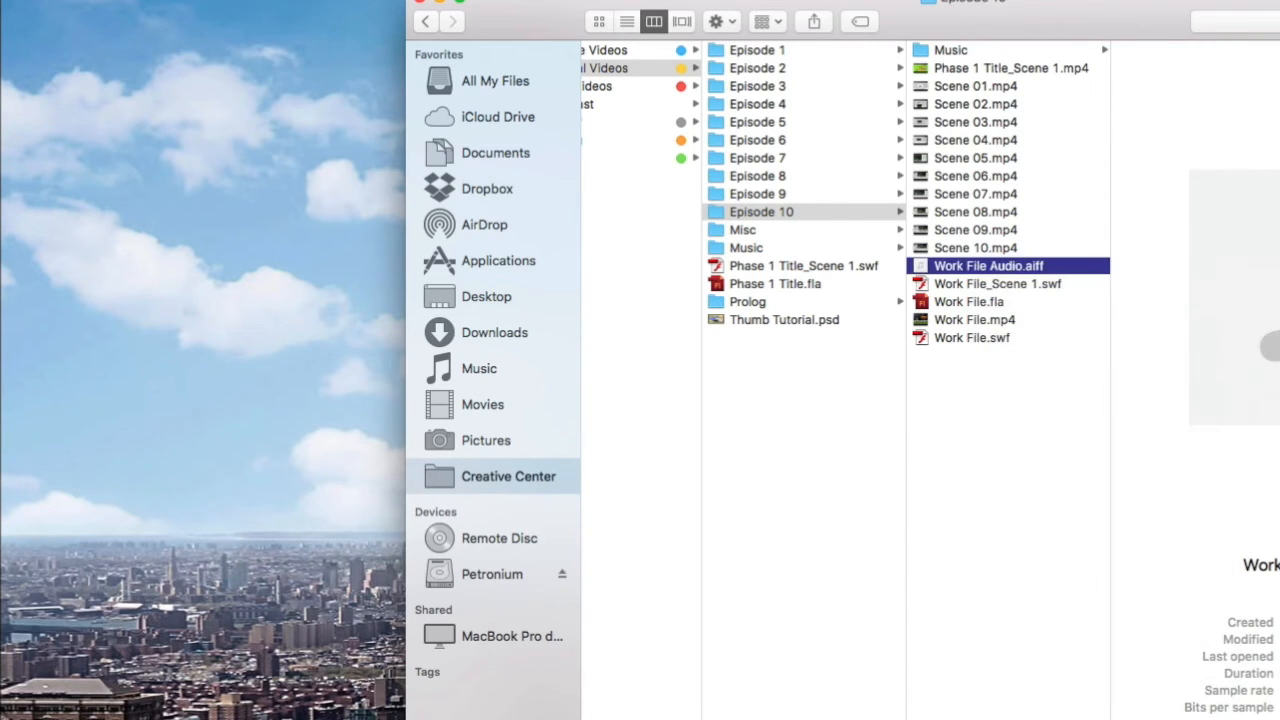
Export the opened AIFF as an MPEG-4 audio file named Work File Audio in the Episode 10 folder.
{"action": "left_click", "coordinate": [204, 0]}
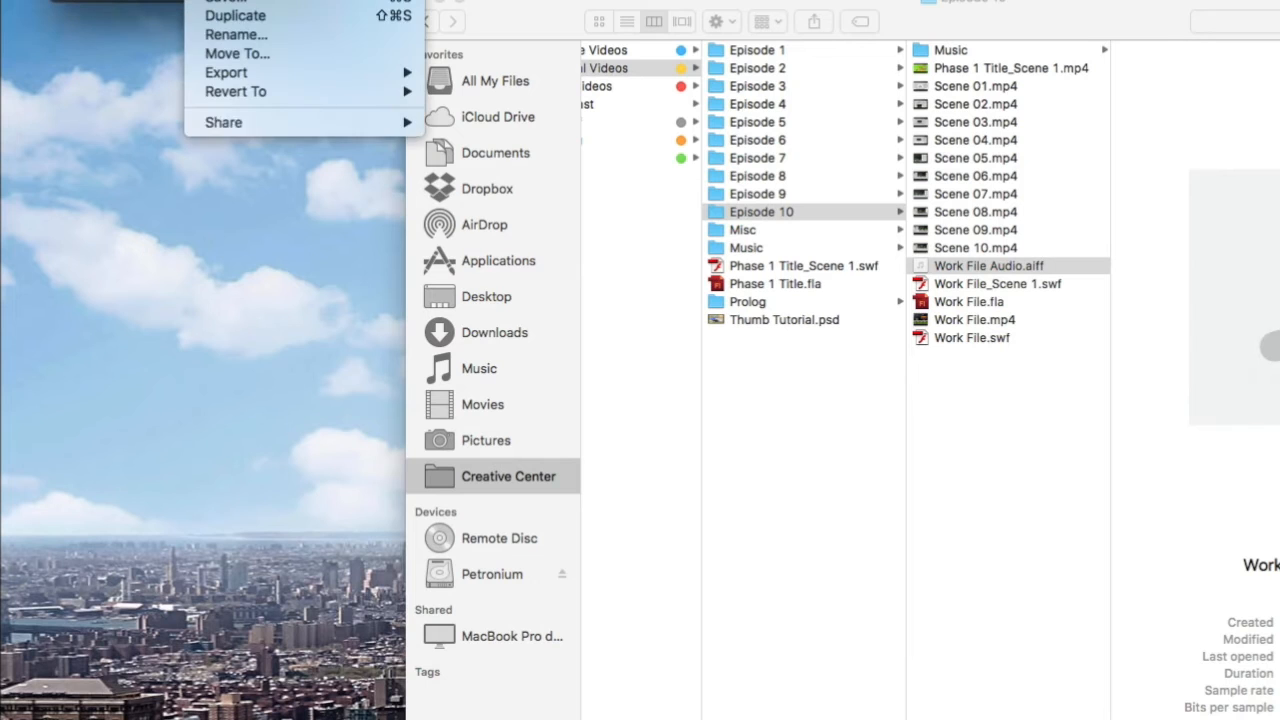
{"action": "mouse_move", "coordinate": [252, 79]}
{"action": "left_click", "coordinate": [543, 150]}
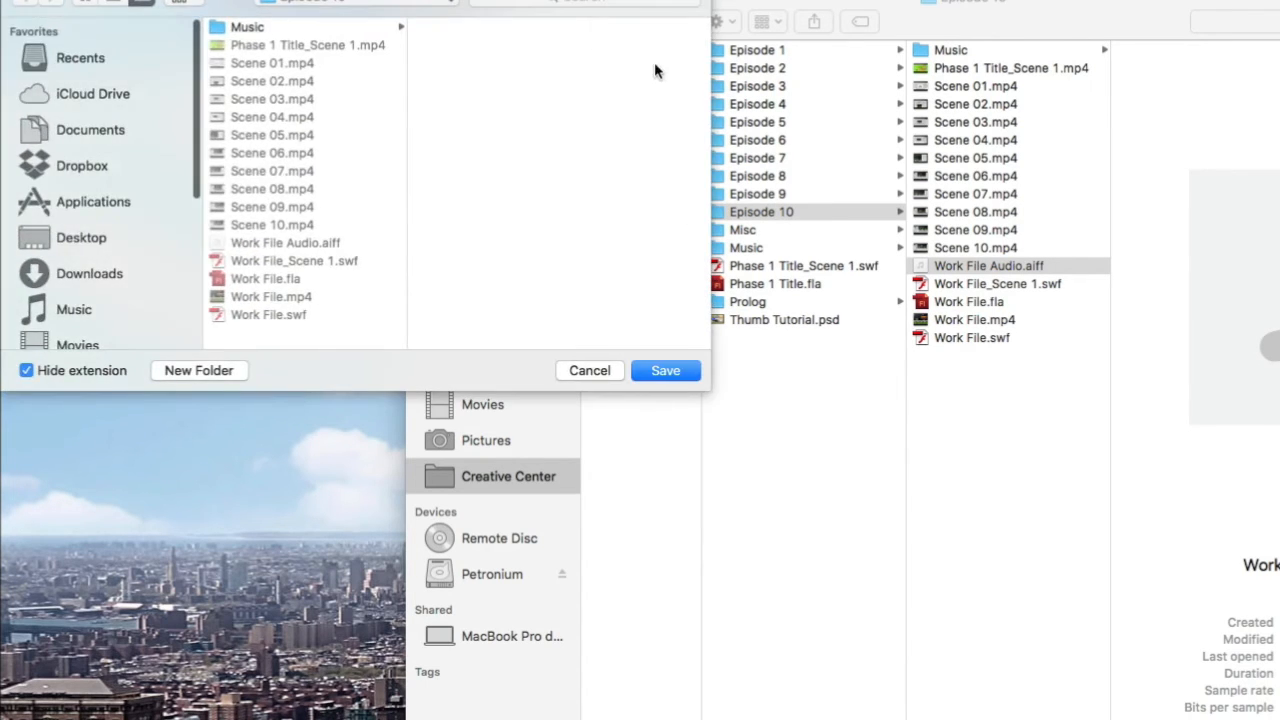
{"action": "left_click", "coordinate": [665, 370]}
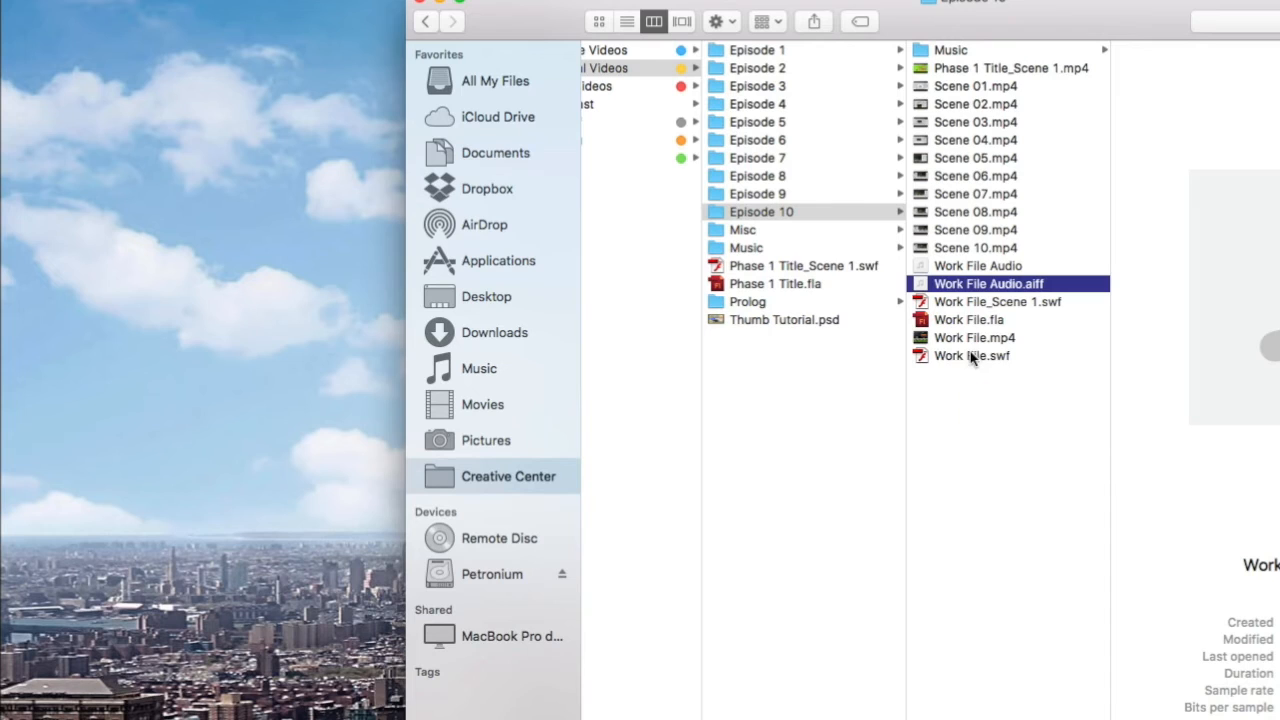
Open Work File.mp4 in Subler and delete its Sound Track, keeping only the Video Track.
{"action": "left_click", "coordinate": [966, 339]}
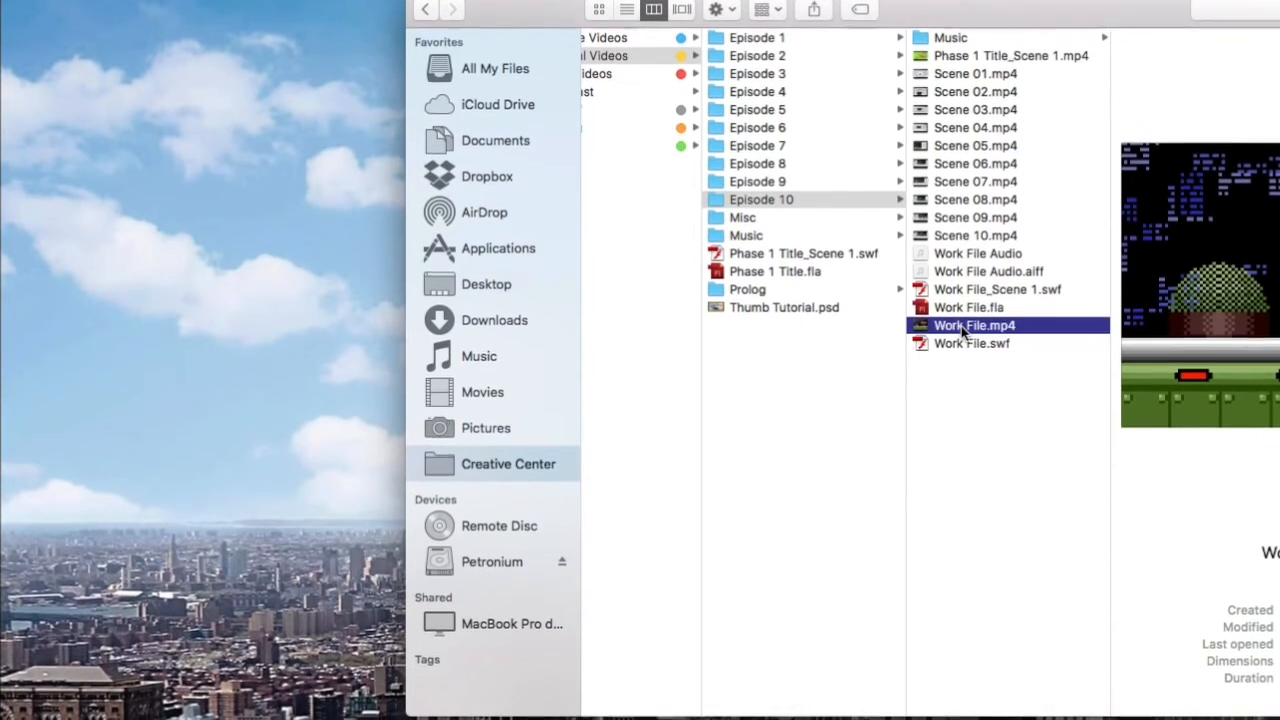
{"action": "right_click", "coordinate": [963, 336]}
{"action": "mouse_move", "coordinate": [1030, 350]}
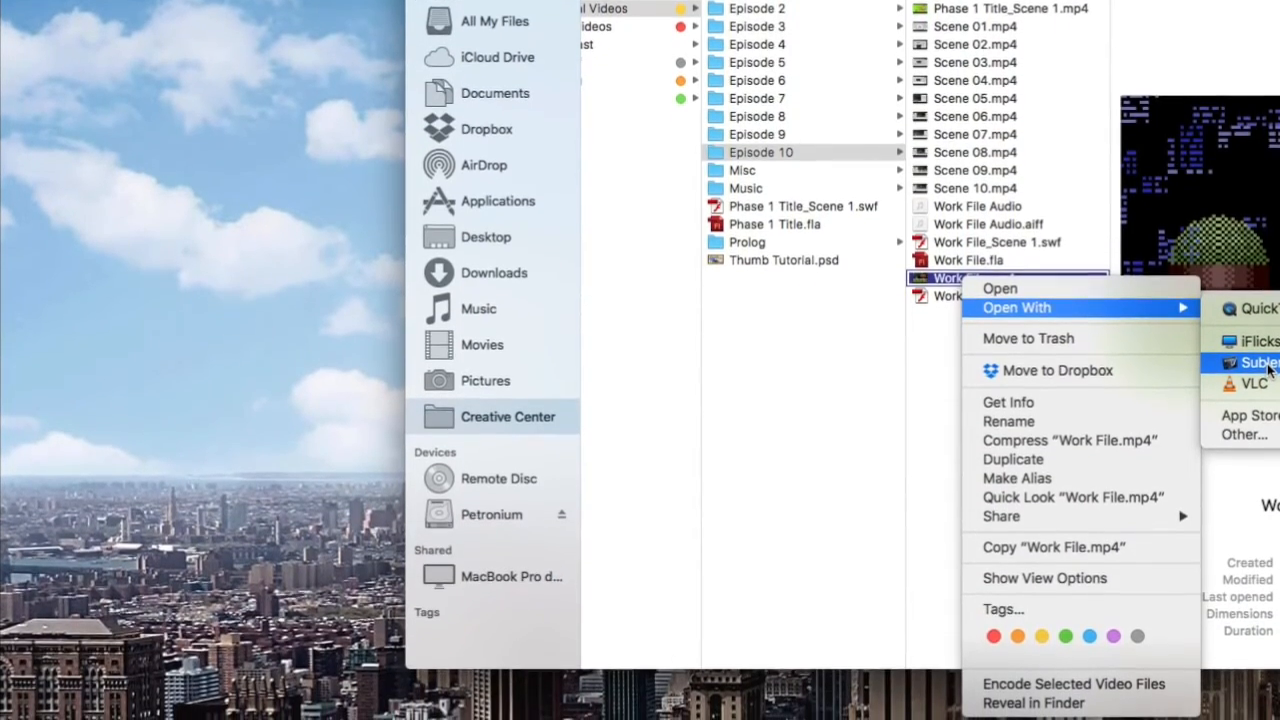
{"action": "left_click", "coordinate": [1258, 368]}
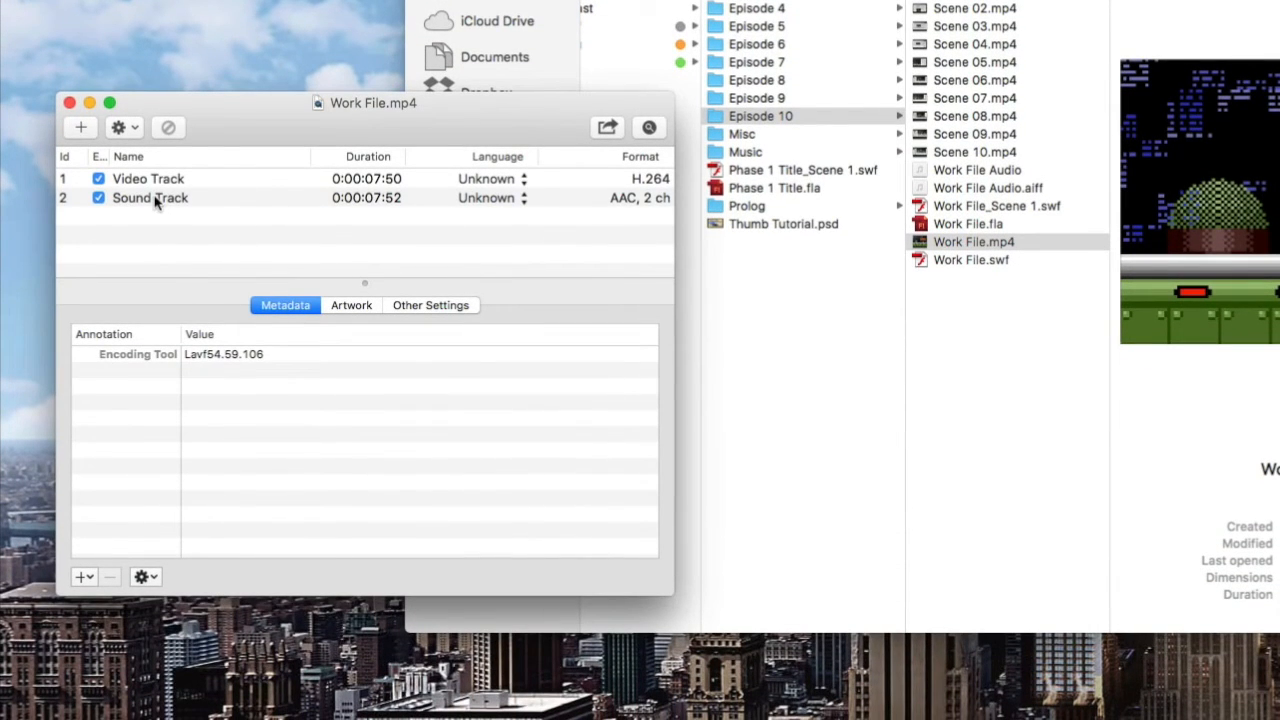
{"action": "left_click", "coordinate": [155, 199]}
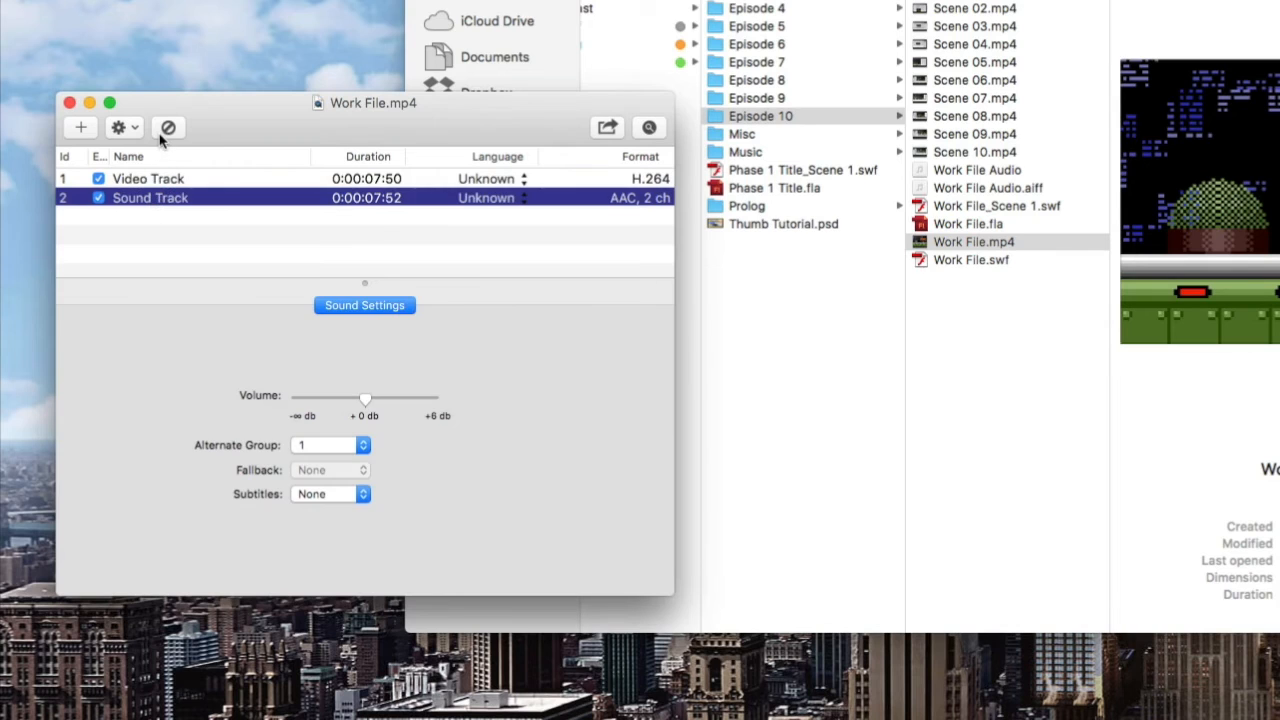
{"action": "left_click", "coordinate": [165, 129]}
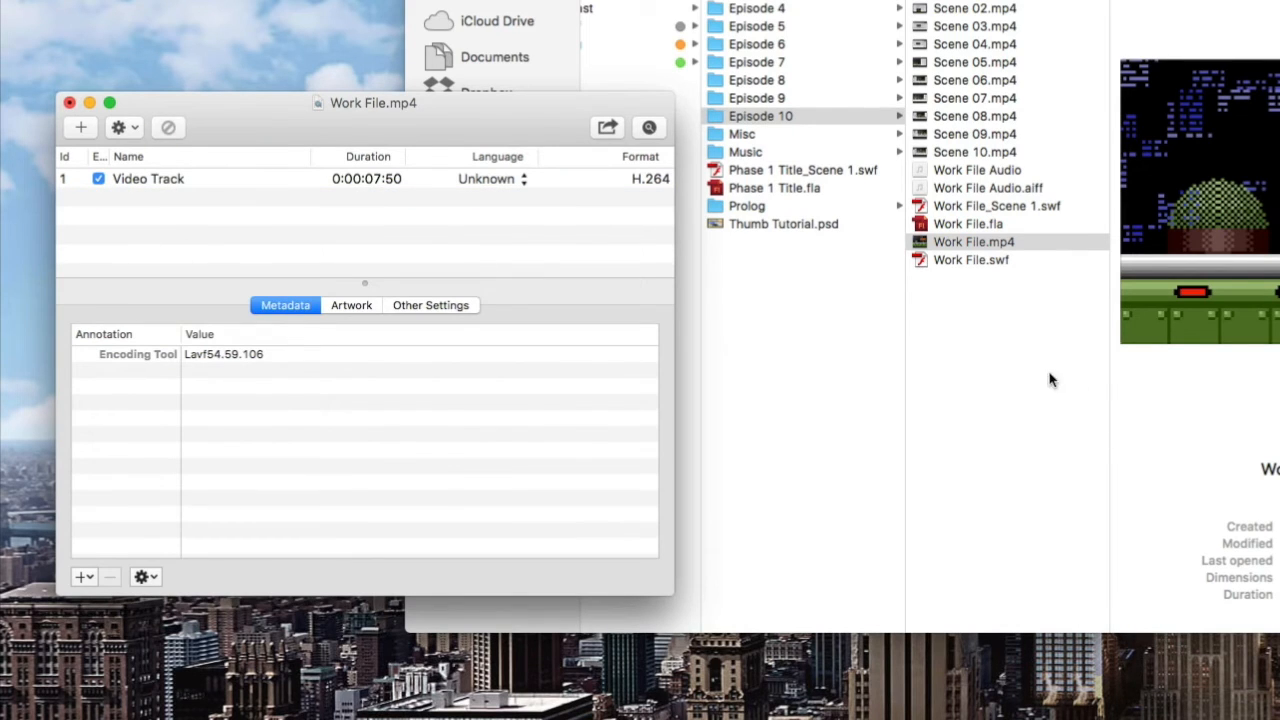
Add the Sound Track from the MPEG-4 Work File Audio to Work File.mp4, then save and close the video file.
{"action": "left_click", "coordinate": [1024, 242]}
{"action": "left_click", "coordinate": [985, 171]}
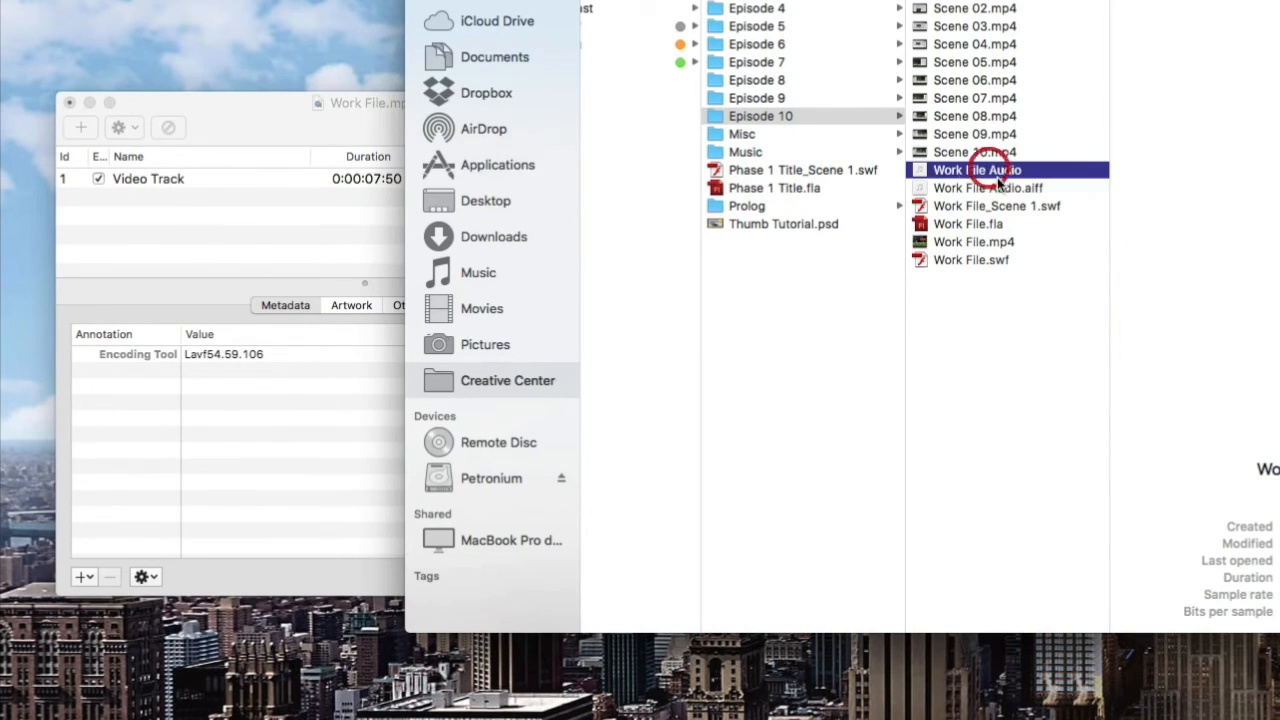
{"action": "left_click_drag", "start_coordinate": [1006, 183], "coordinate": [285, 100]}
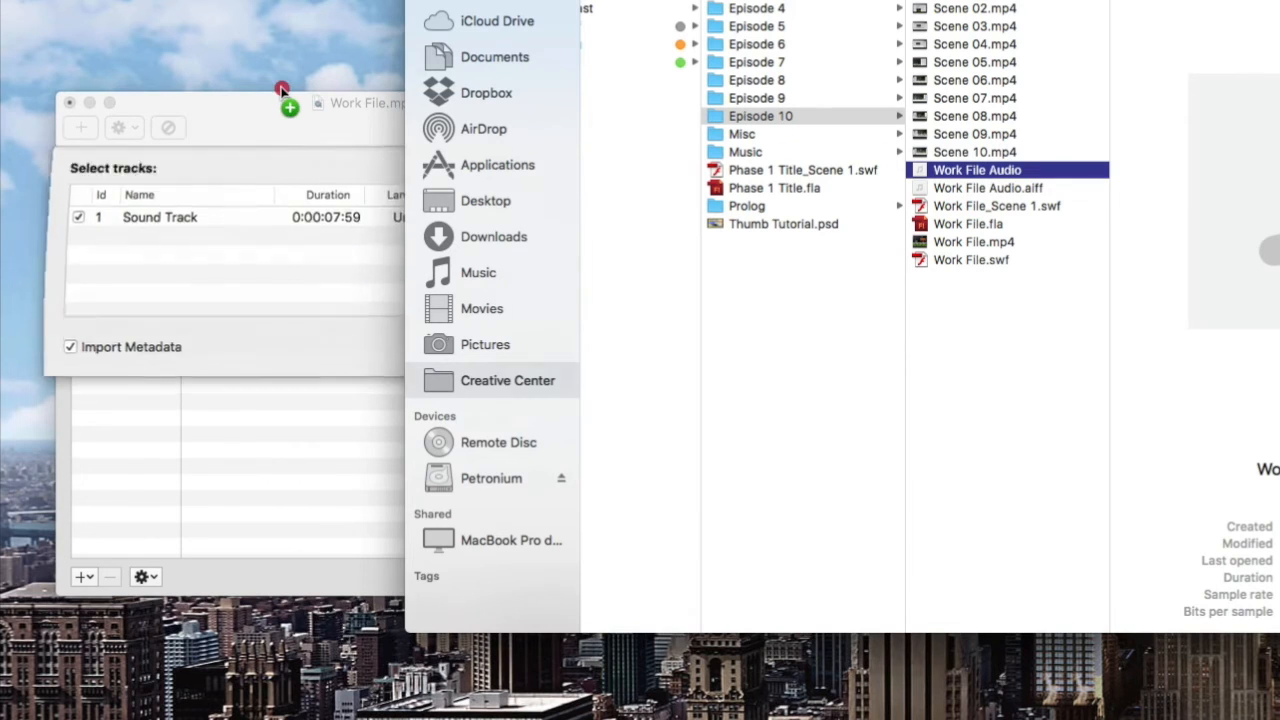
{"action": "left_click", "coordinate": [626, 362]}
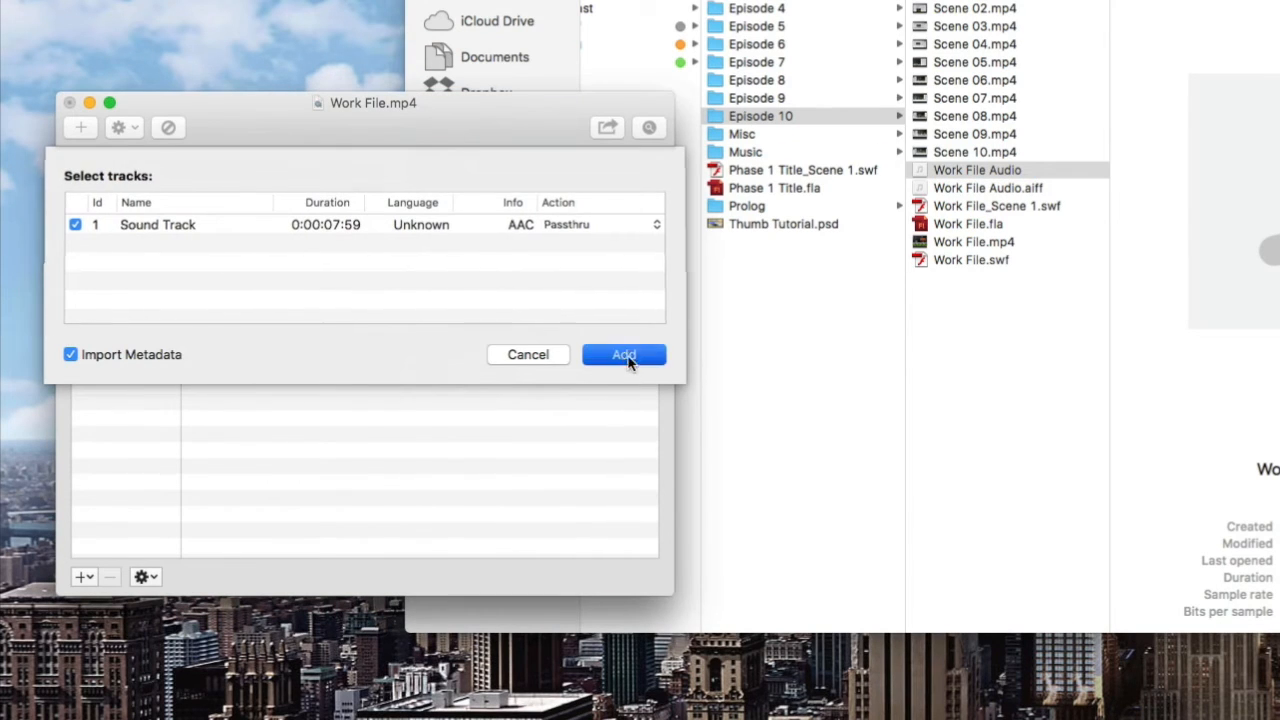
{"action": "key", "text": "super+s"}
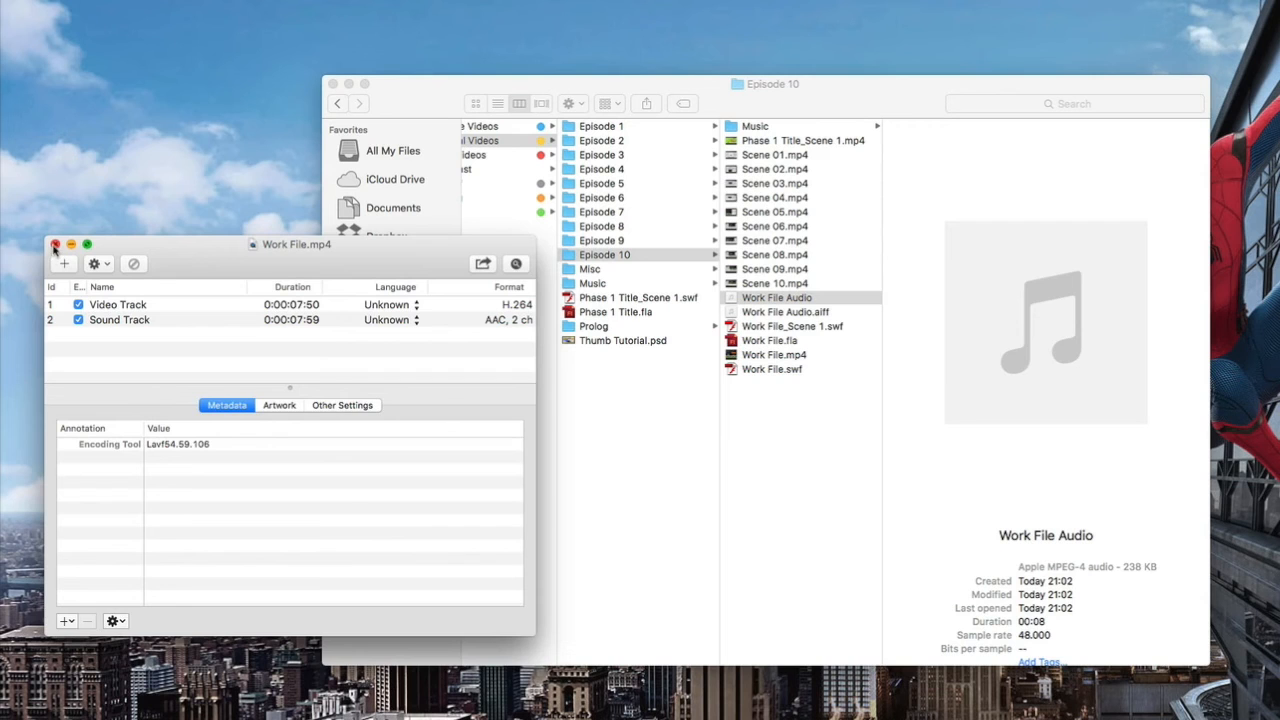
{"action": "left_click", "coordinate": [55, 248]}
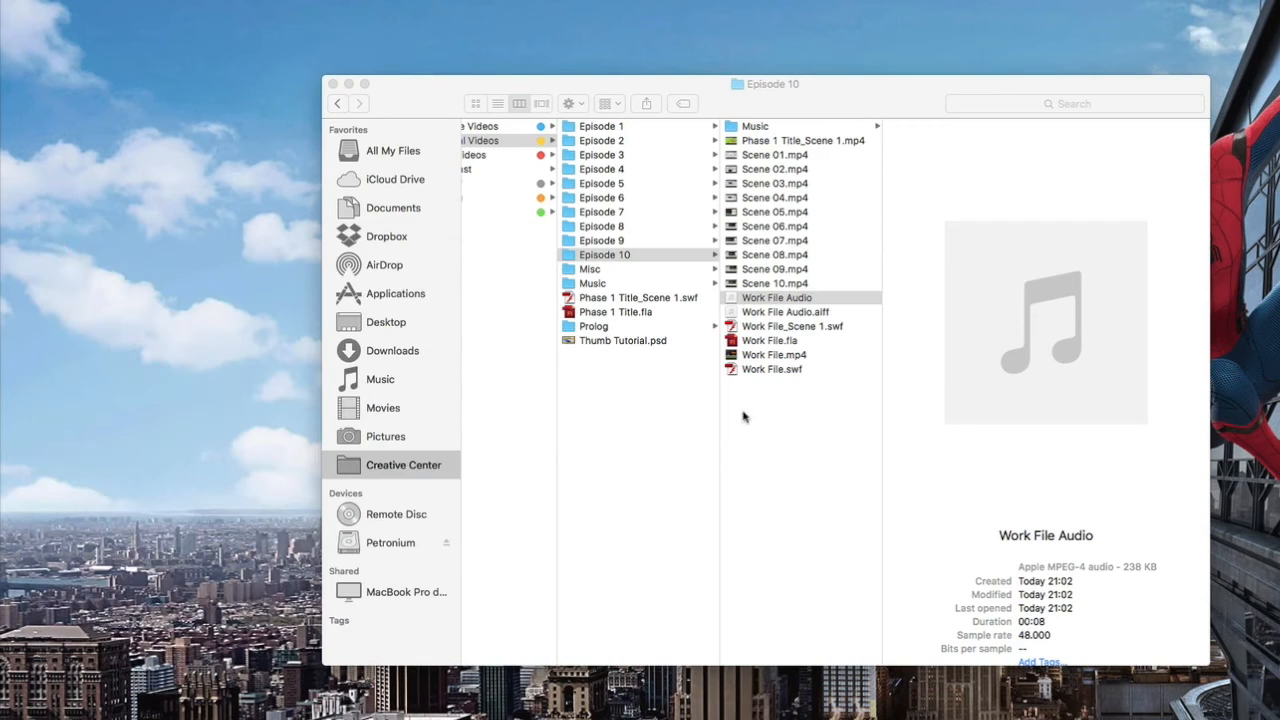
Play Work File.mp4 in a quick preview to check the picture against the replaced audio, then close the preview.
{"action": "left_click", "coordinate": [779, 357]}
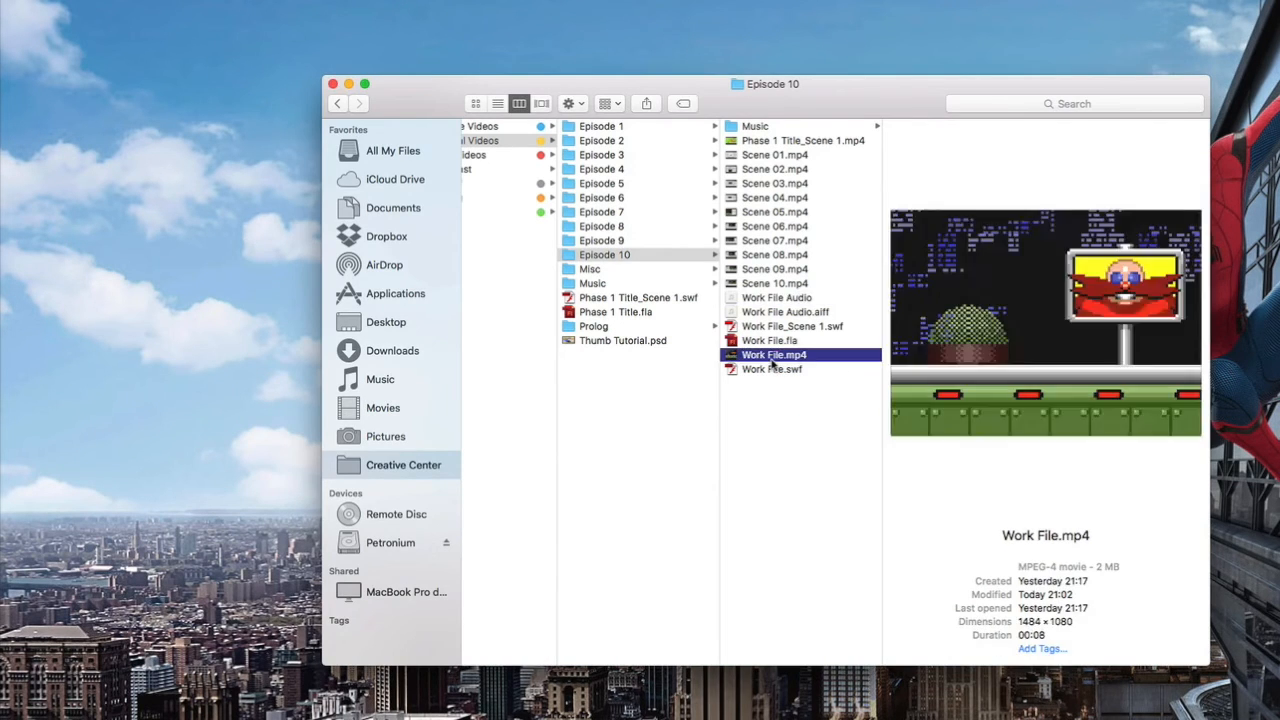
{"action": "key", "text": "space"}
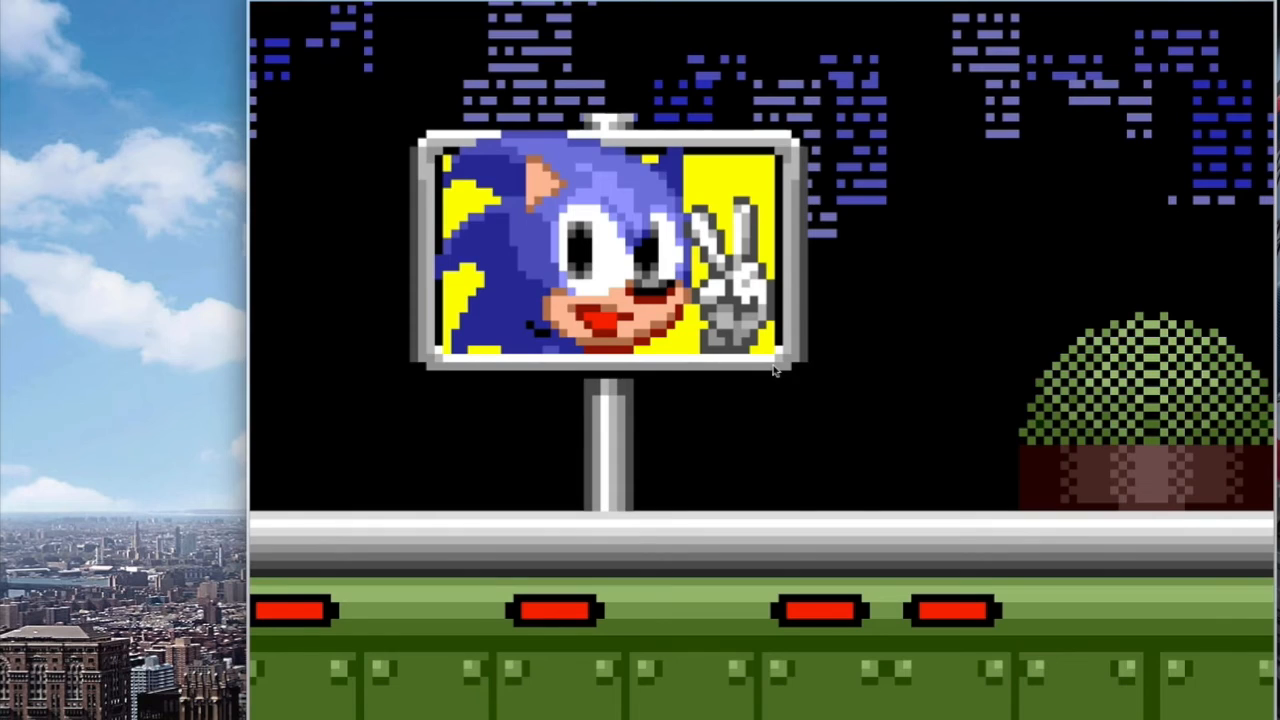
{"action": "key", "text": "space"}
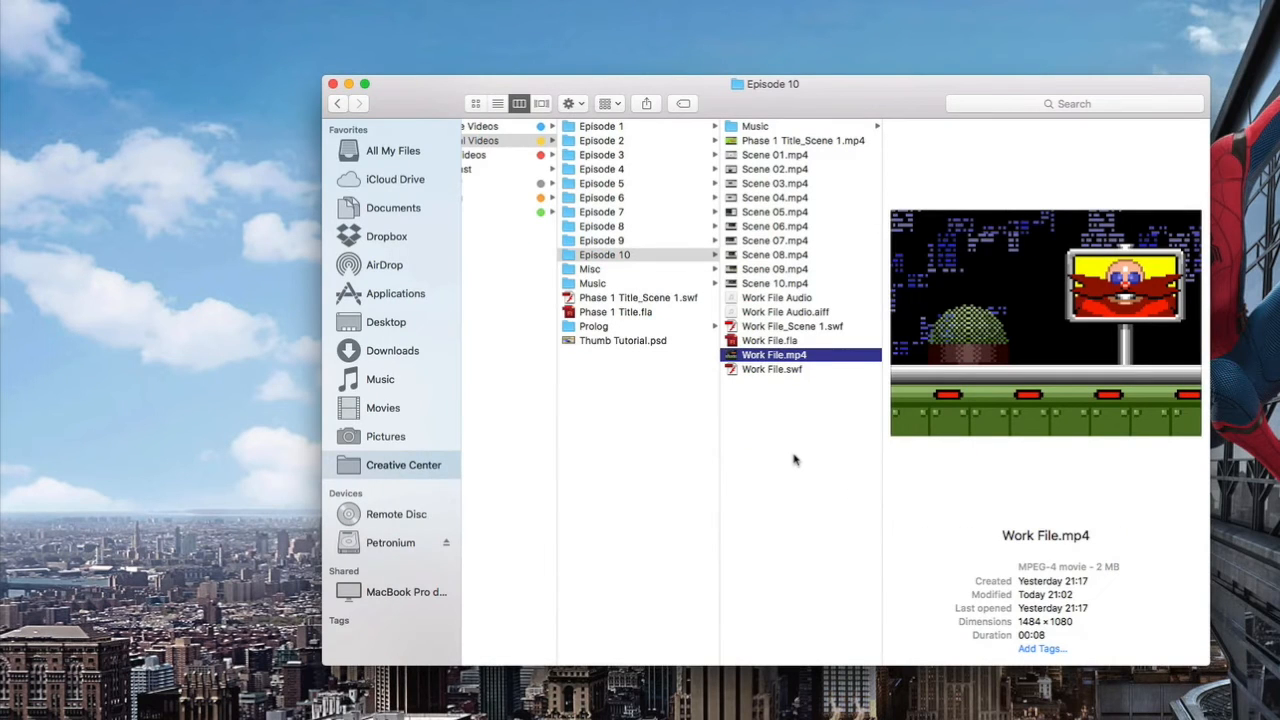